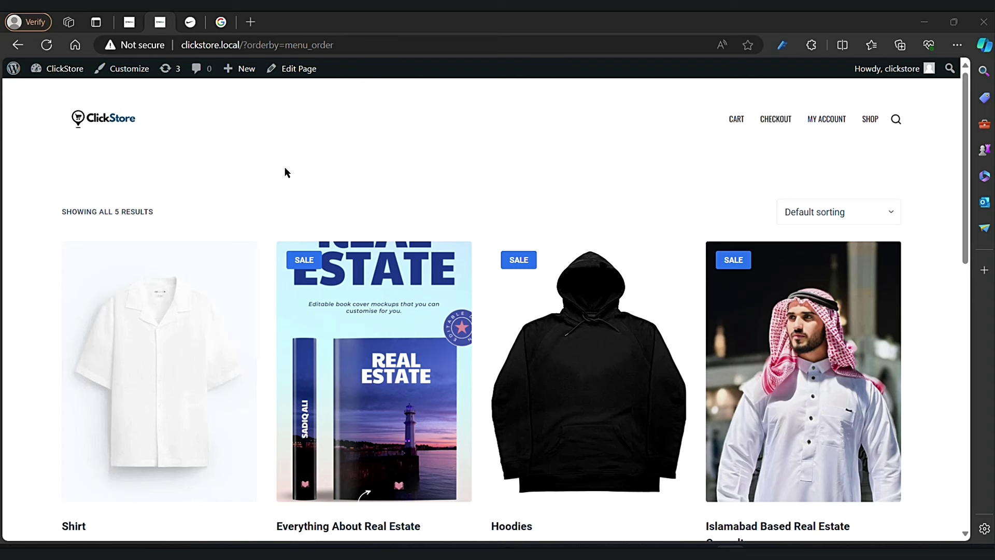
# Step: Open the store page in the theme customizer
pyautogui.click(124, 76)
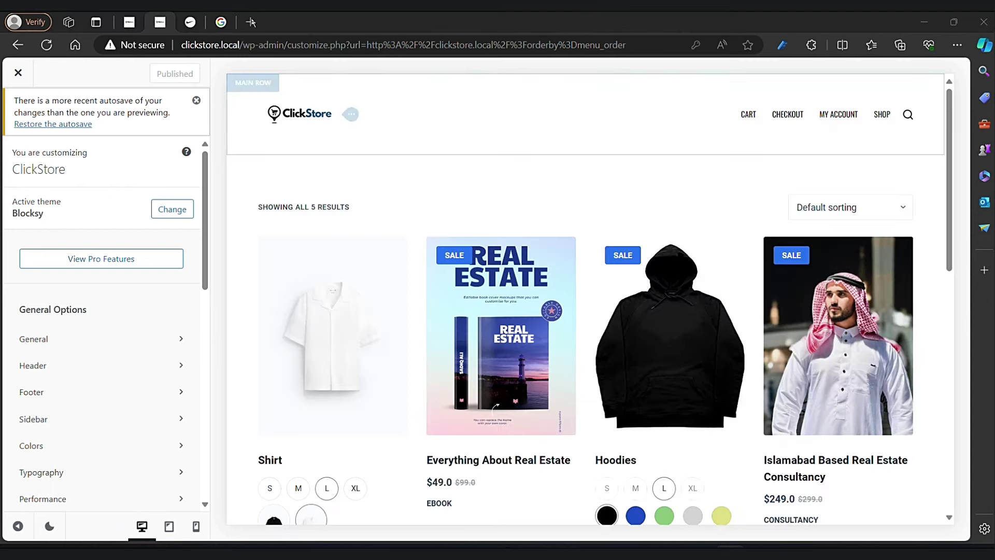
# Step: Search Google for "google fonts" in the browser's Google page and open the Google Fonts website
pyautogui.click(220, 22)
pyautogui.write('go')
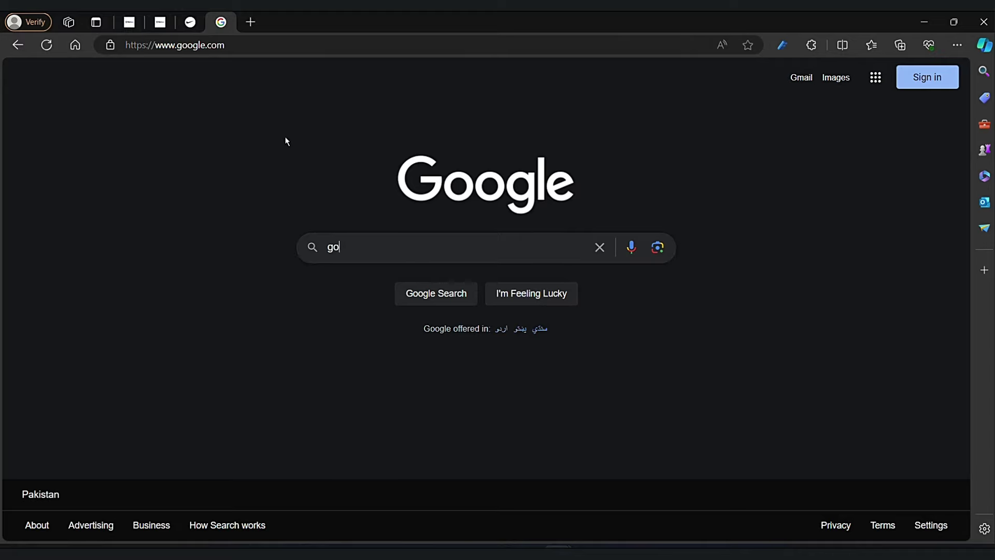
pyautogui.write('ogle fonts')
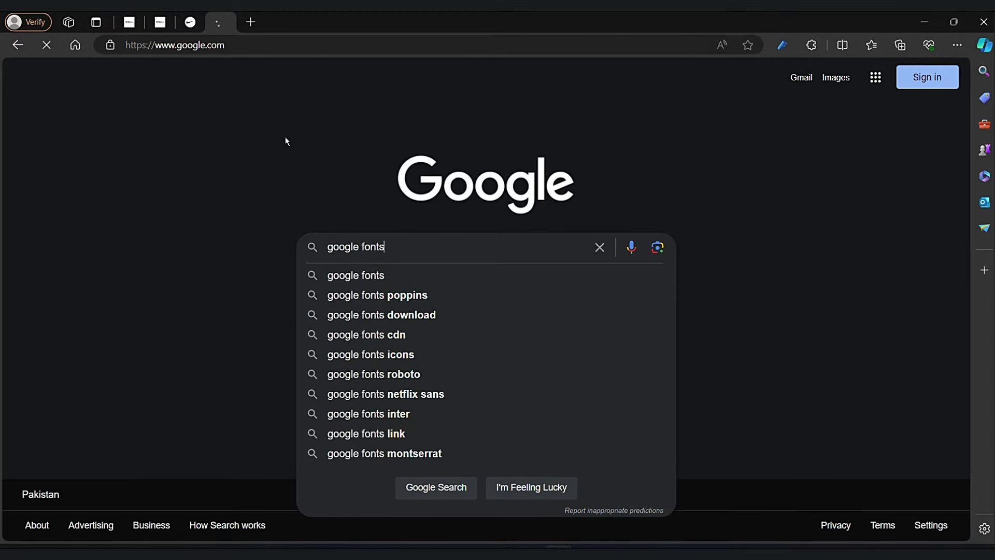
pyautogui.press('Return')
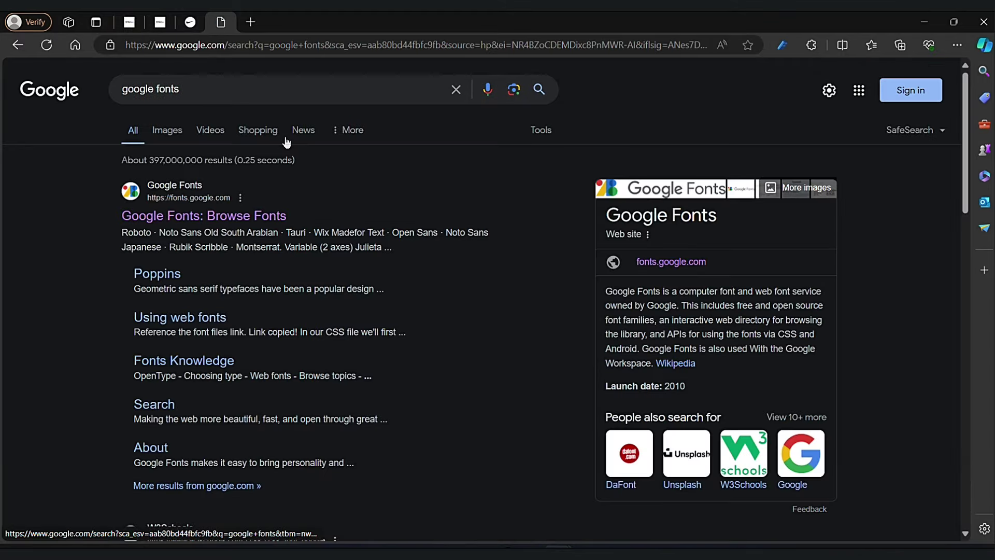
pyautogui.click(217, 216)
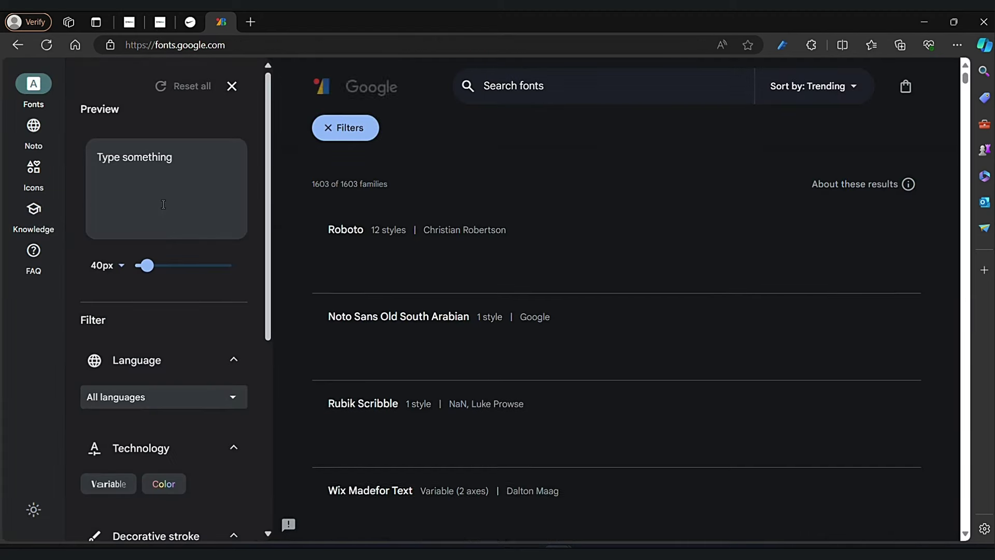
# Step: Enter a person's full name as the preview text for the font list
pyautogui.write('SAdi')
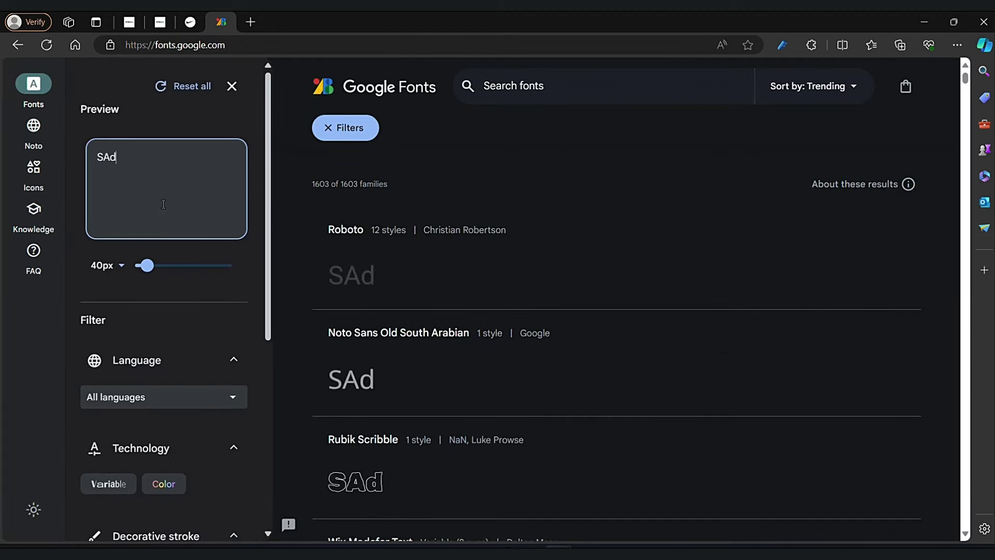
pyautogui.press('BackSpace')
pyautogui.press('BackSpace')
pyautogui.press('BackSpace')
pyautogui.write('adiq ')
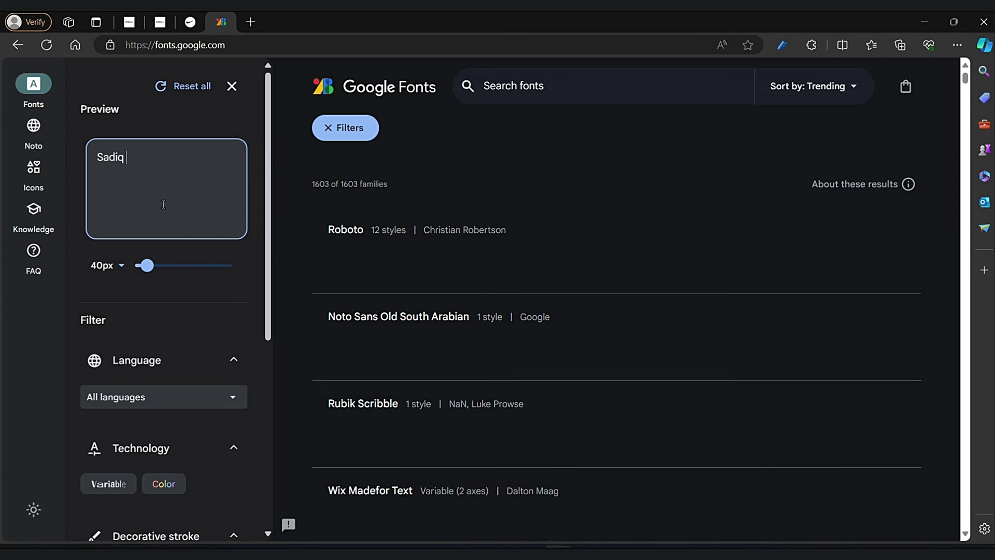
pyautogui.write('ALi')
pyautogui.press('BackSpace')
pyautogui.press('BackSpace')
pyautogui.write('li')
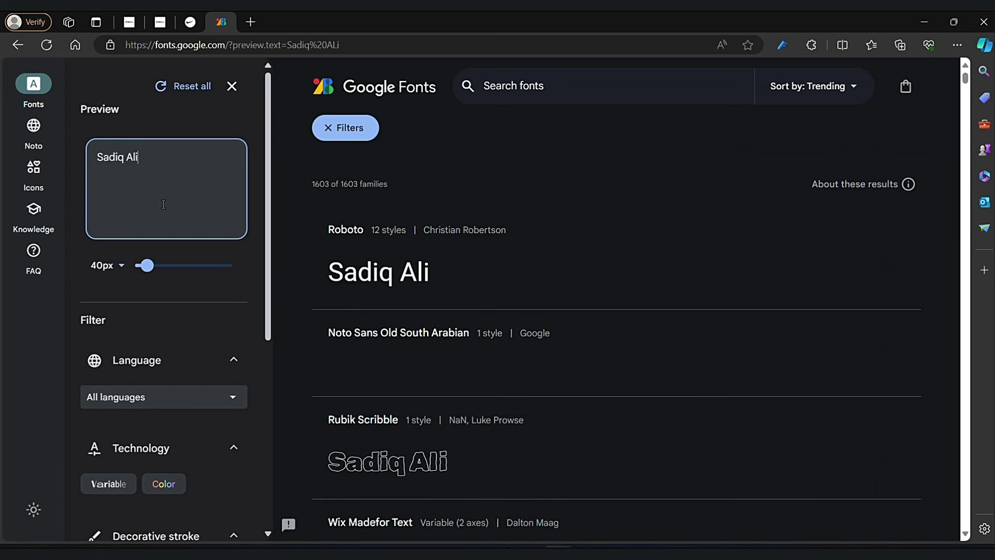
# Step: Filter the font list to the Sans Serif decorative stroke
pyautogui.scroll(-3, 164, 205)
pyautogui.scroll(-3, 163, 206)
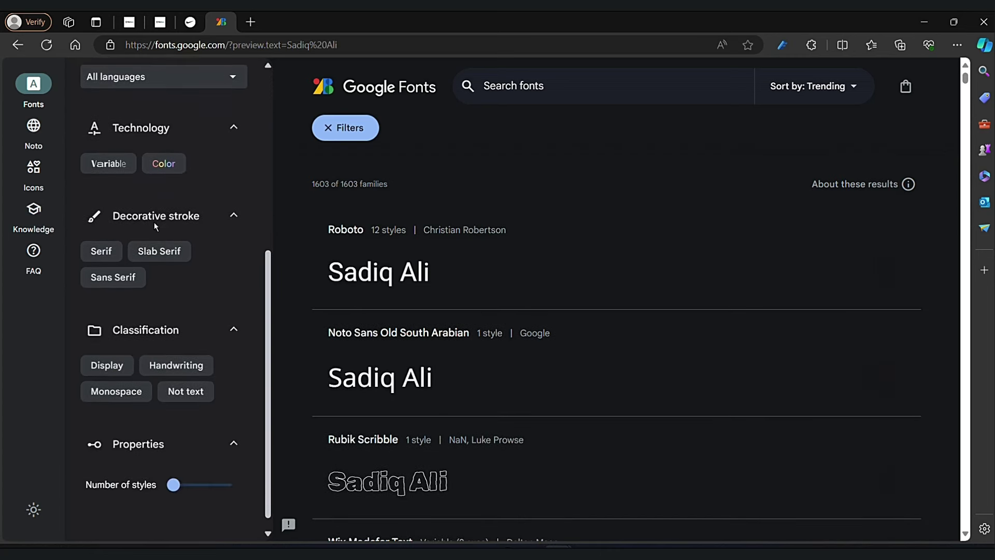
pyautogui.click(112, 280)
# Step: Browse the sans serif font families and compare how the preview text looks in each
pyautogui.scroll(-5, 489, 300)
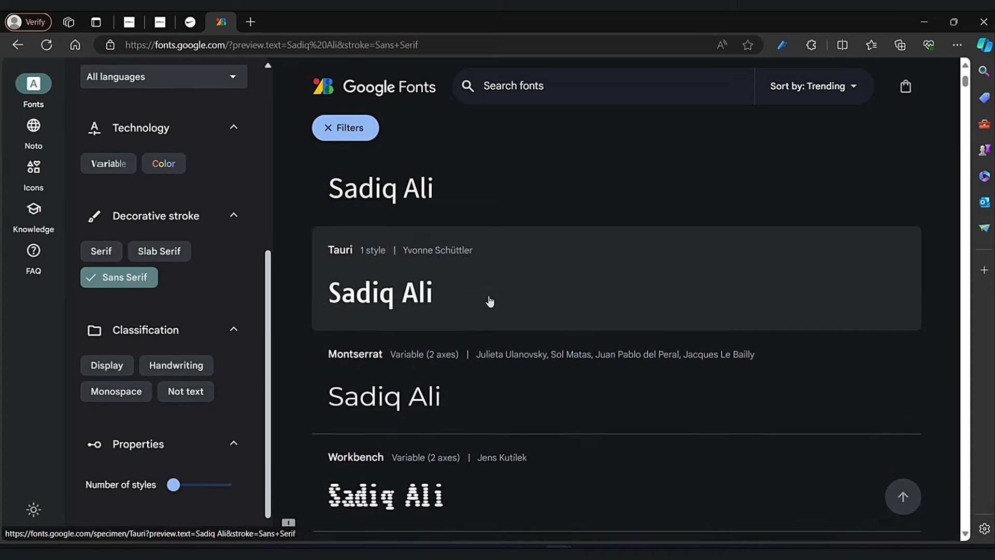
pyautogui.scroll(-12, 490, 301)
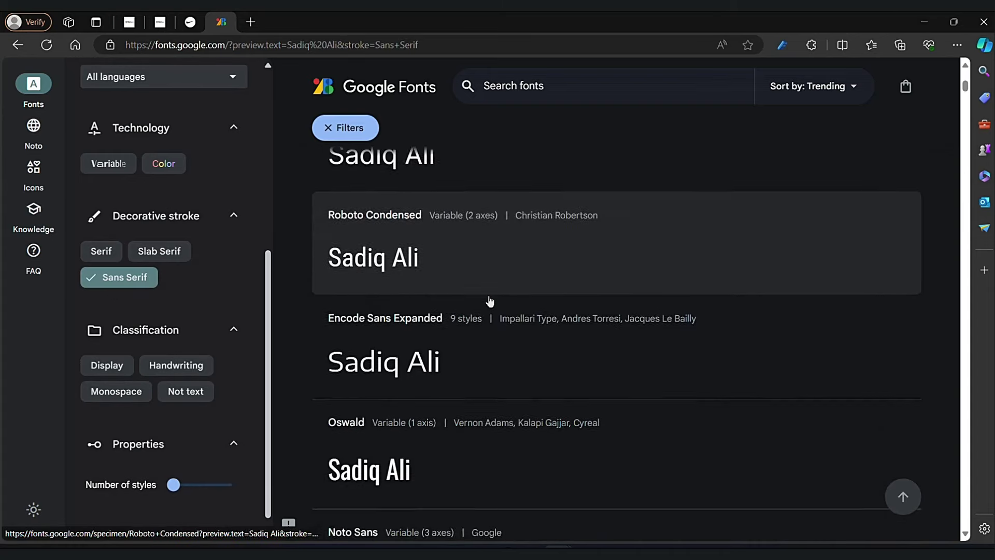
pyautogui.scroll(-12, 489, 300)
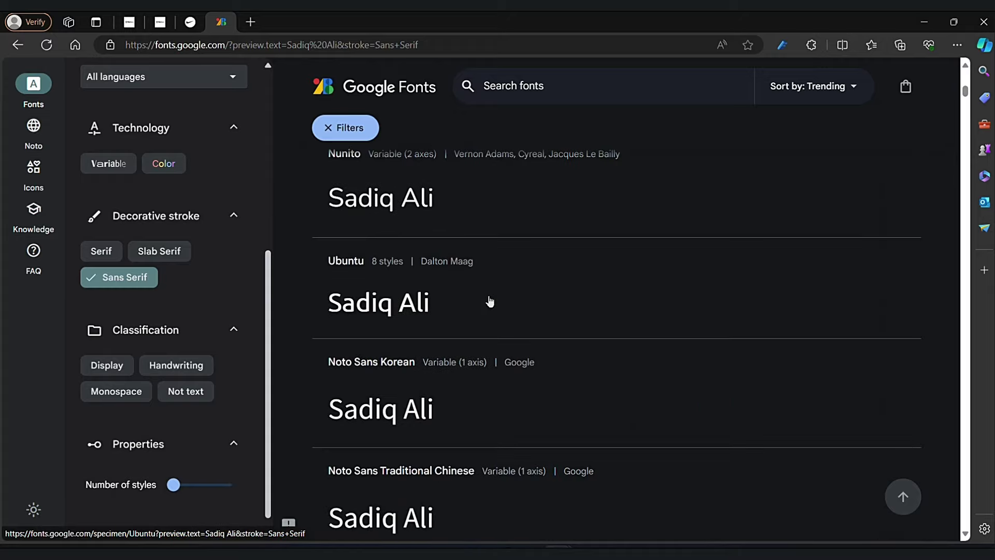
pyautogui.scroll(-10, 489, 300)
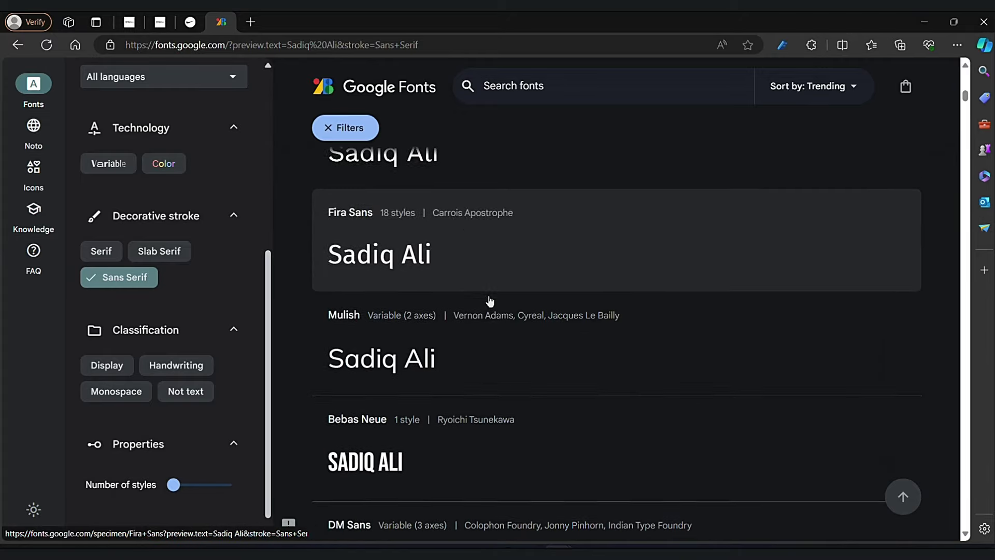
pyautogui.scroll(-1, 490, 300)
pyautogui.scroll(4, 490, 300)
pyautogui.scroll(-6, 489, 301)
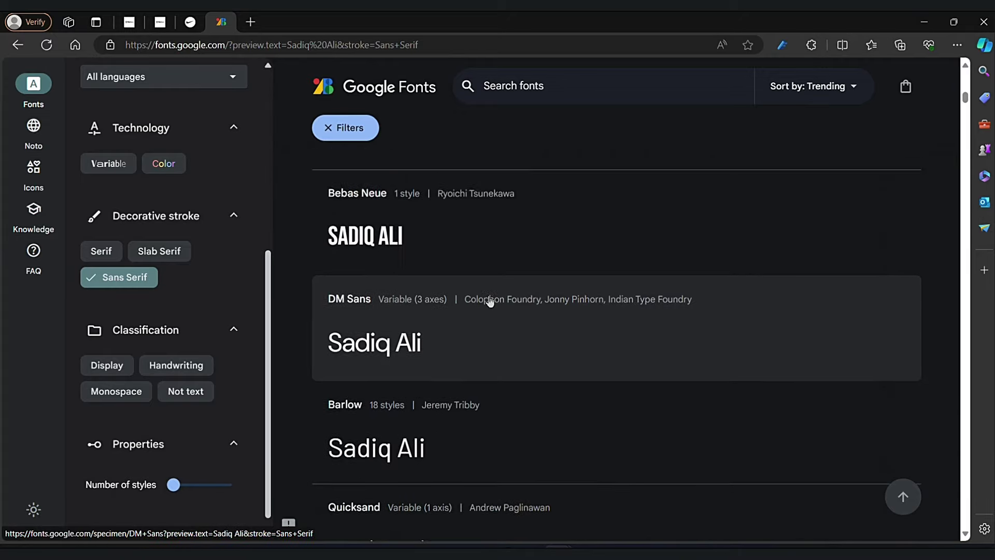
pyautogui.scroll(-6, 490, 301)
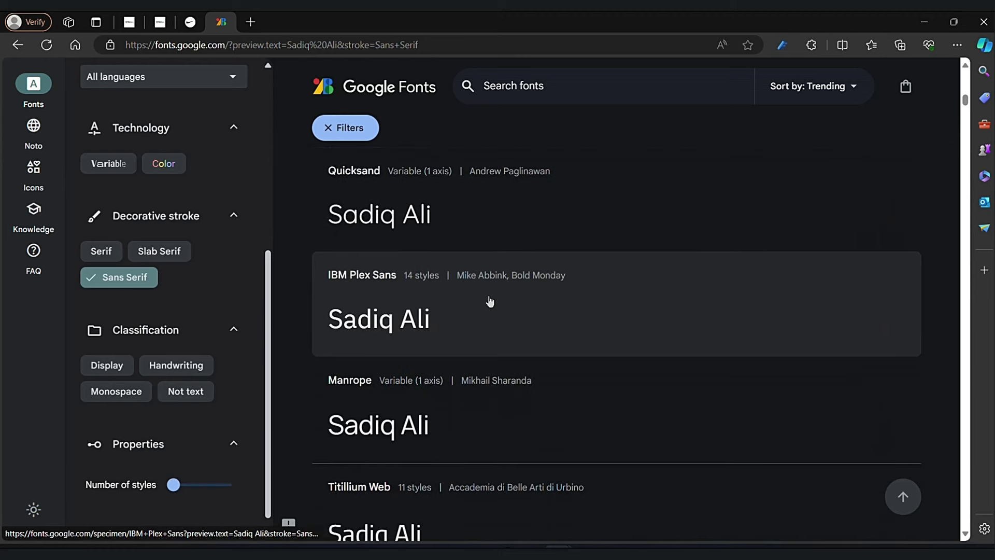
pyautogui.scroll(-5, 489, 300)
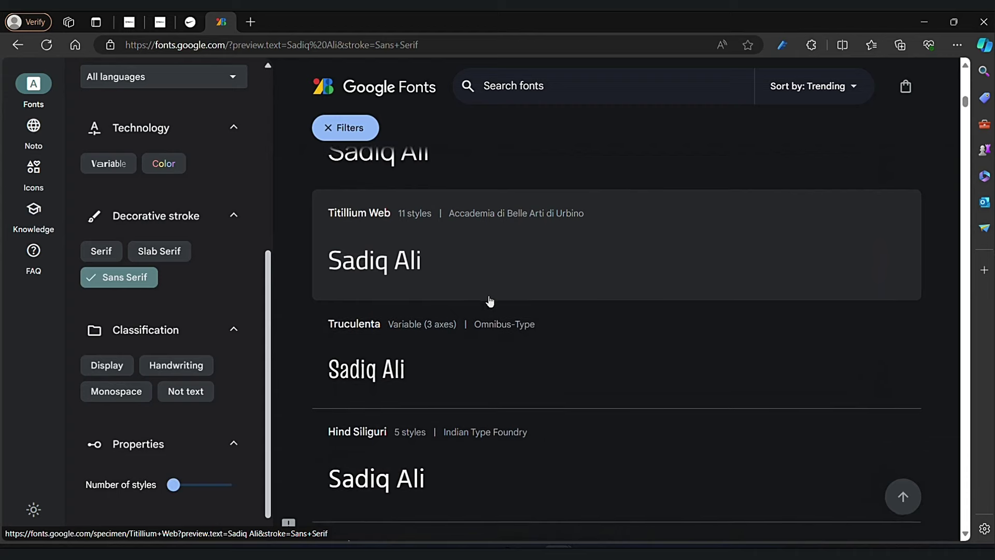
pyautogui.scroll(-5, 490, 300)
pyautogui.scroll(-1, 490, 300)
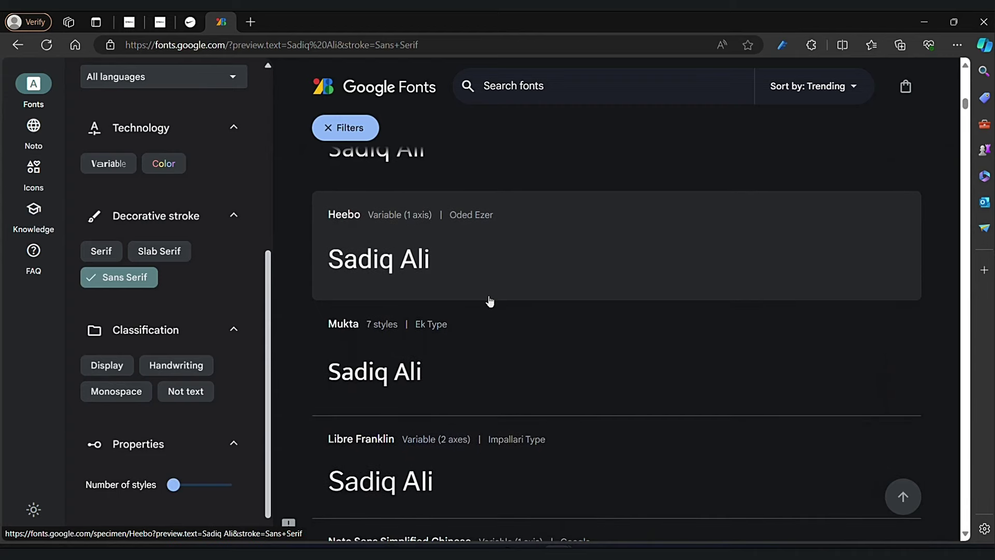
pyautogui.scroll(-1, 489, 301)
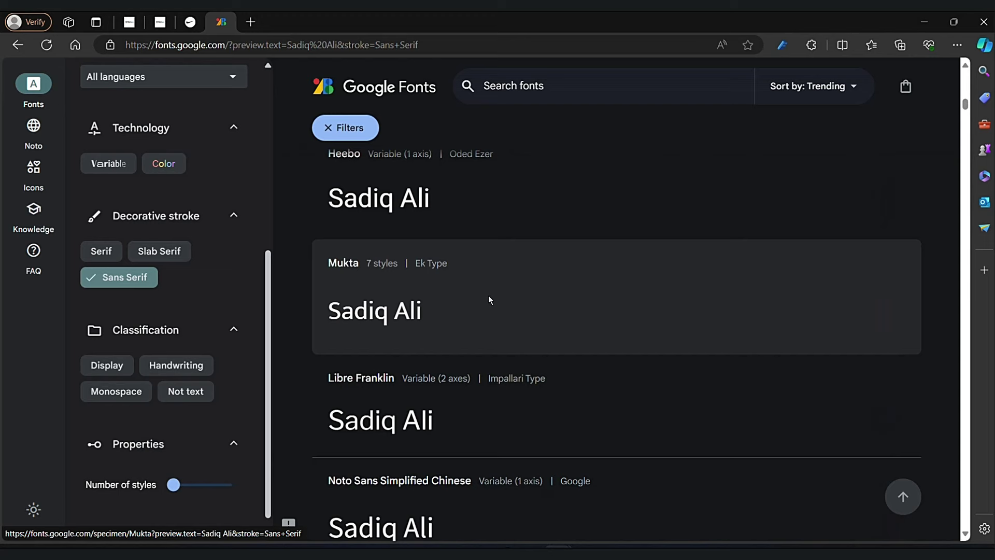
pyautogui.scroll(1, 489, 300)
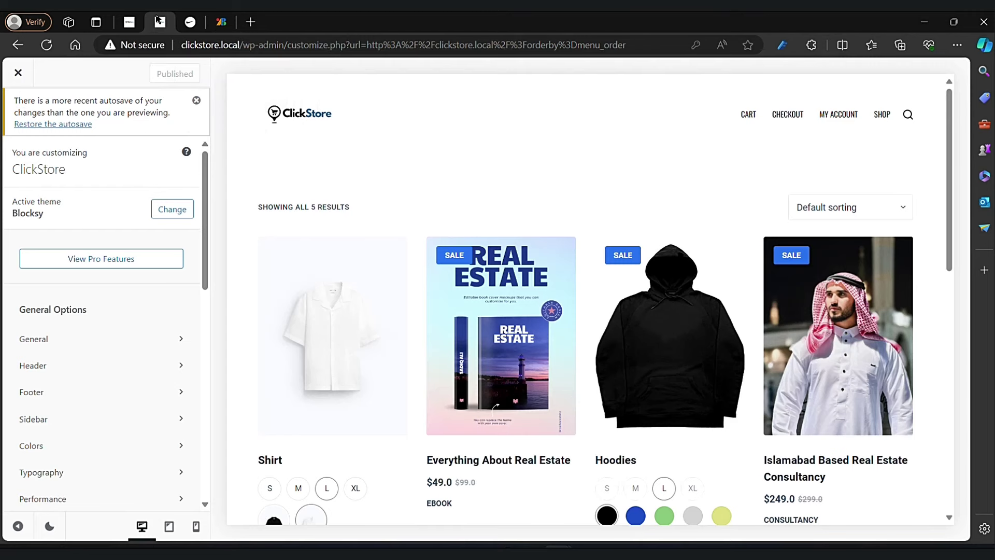
# Step: Return to the store's customizer and open the settings of the header's Menu 1 element
pyautogui.click(160, 22)
pyautogui.click(907, 115)
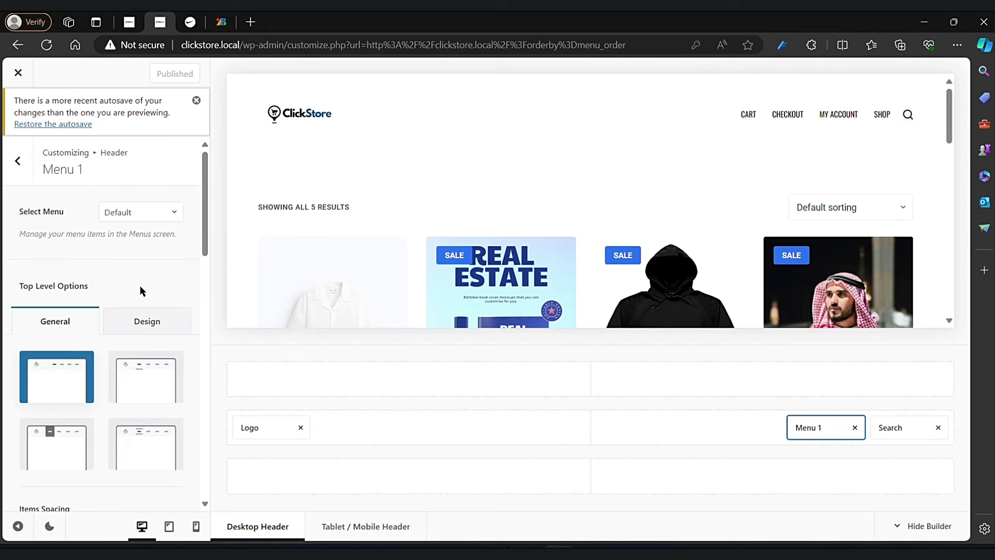
# Step: Try the Type 2, Type 3 and Type 4 styles for Menu 1's top-level items and check them in the header preview
pyautogui.scroll(-2, 140, 289)
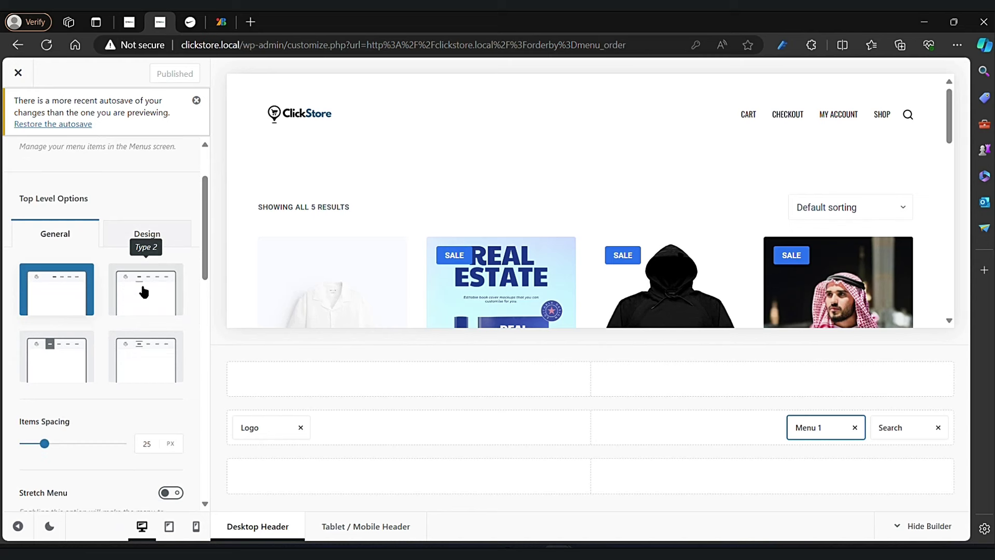
pyautogui.click(144, 291)
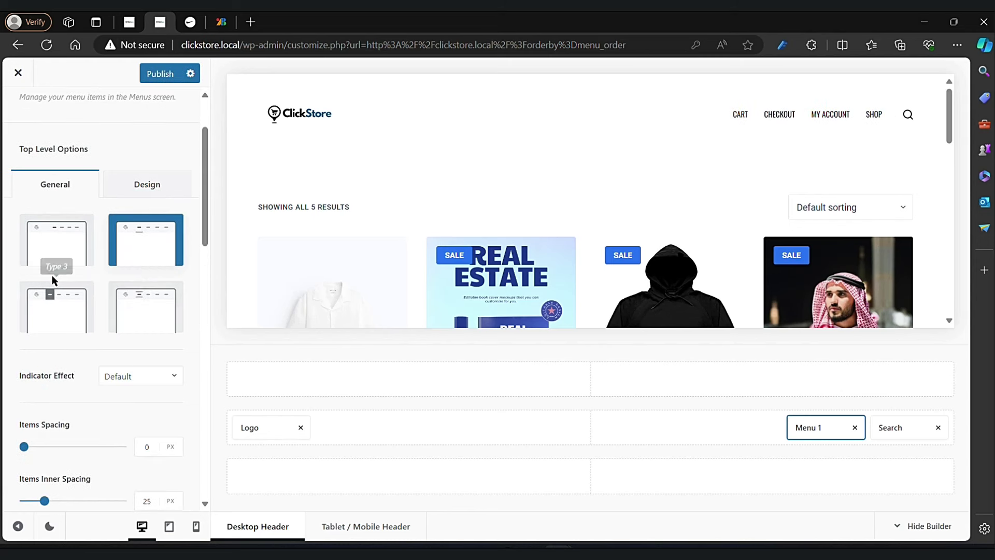
pyautogui.click(59, 314)
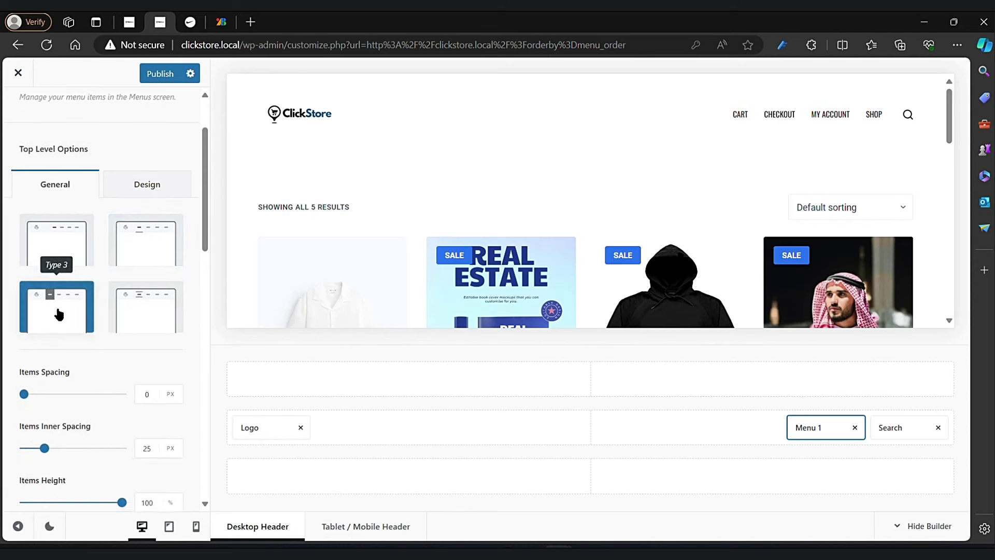
pyautogui.click(145, 317)
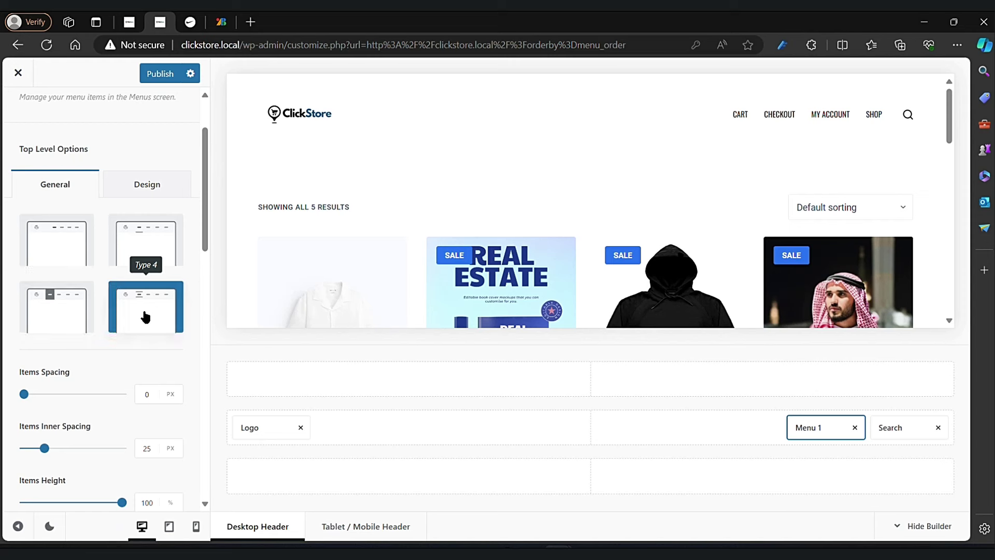
pyautogui.scroll(-5, 146, 317)
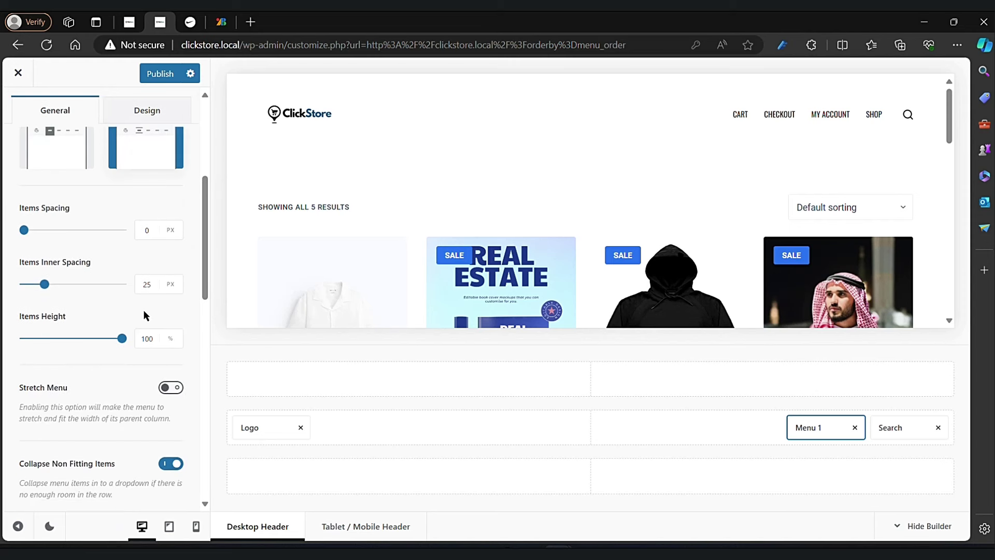
pyautogui.scroll(-3, 144, 311)
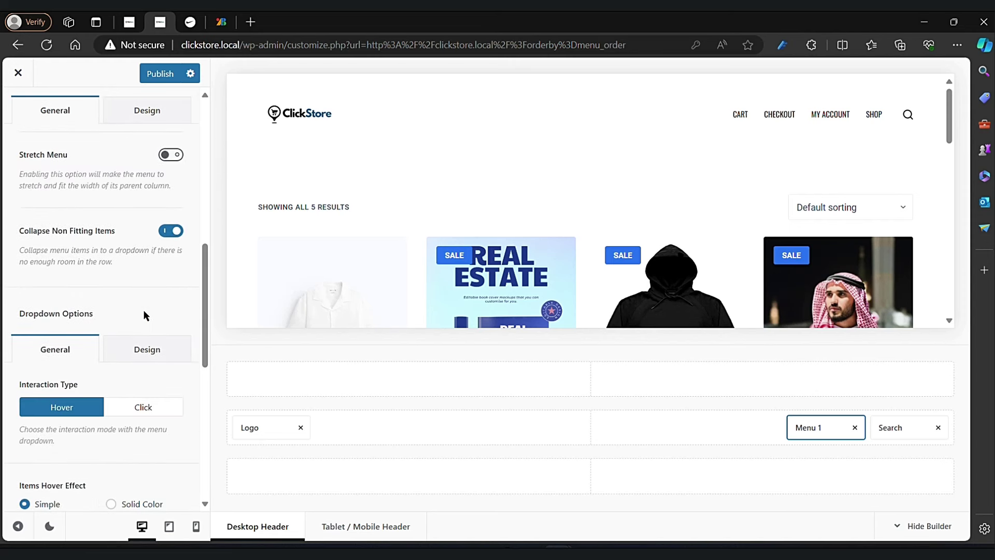
pyautogui.scroll(7, 143, 309)
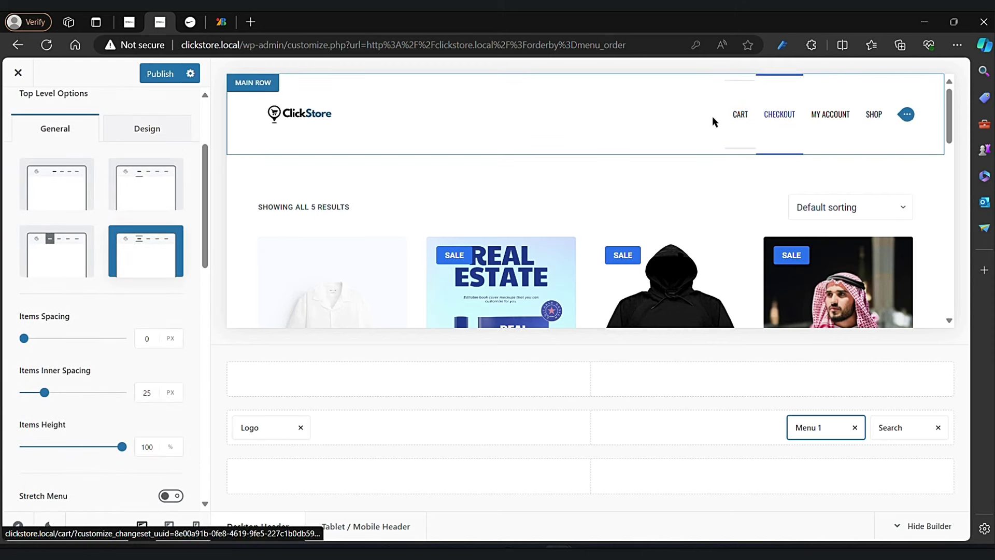
# Step: Compare the Type 3 and Type 1 styles for Menu 1's top-level items and settle on Type 2
pyautogui.click(70, 247)
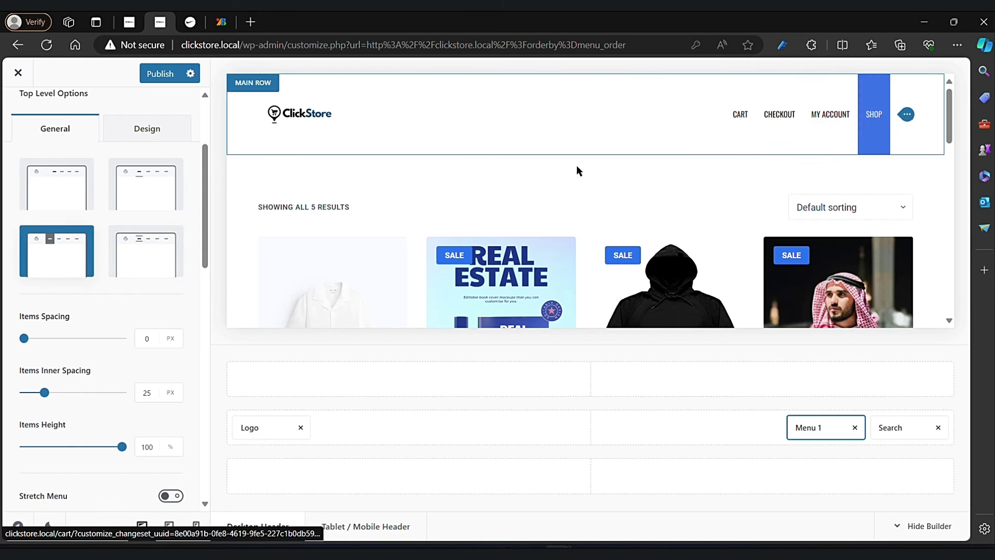
pyautogui.click(59, 185)
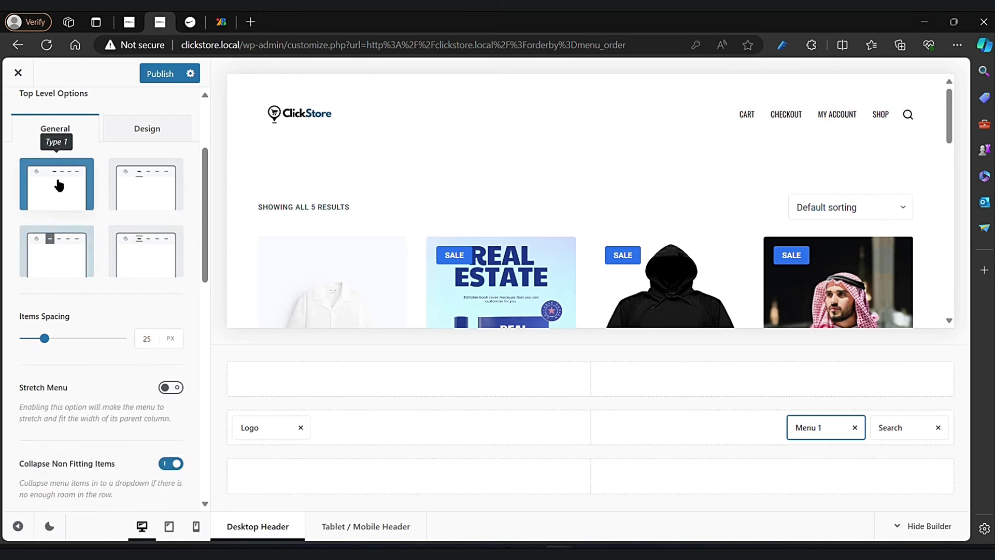
pyautogui.click(127, 187)
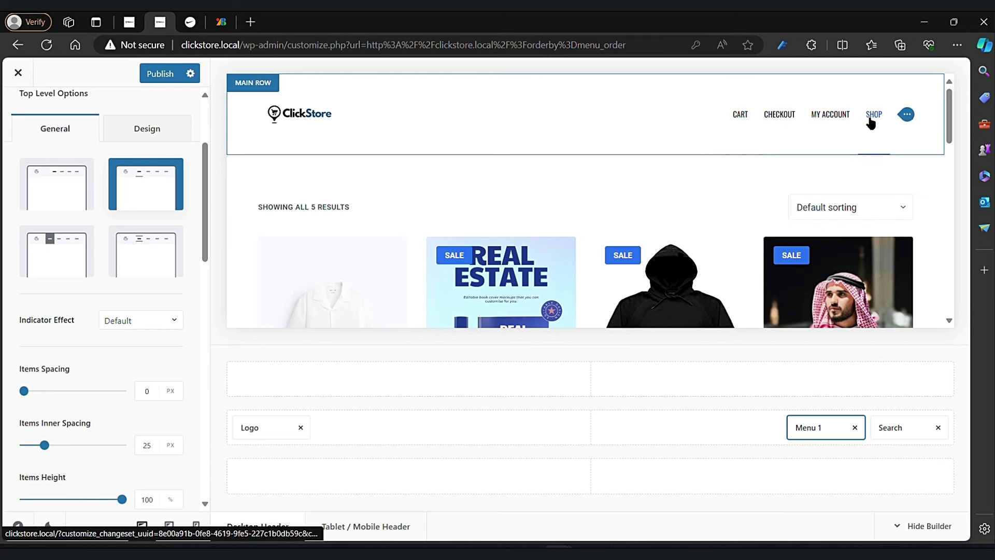
# Step: Check the font name on Google Fonts and set the font of Menu 1's top-level items to Heebo
pyautogui.scroll(1, 137, 197)
pyautogui.scroll(2, 135, 195)
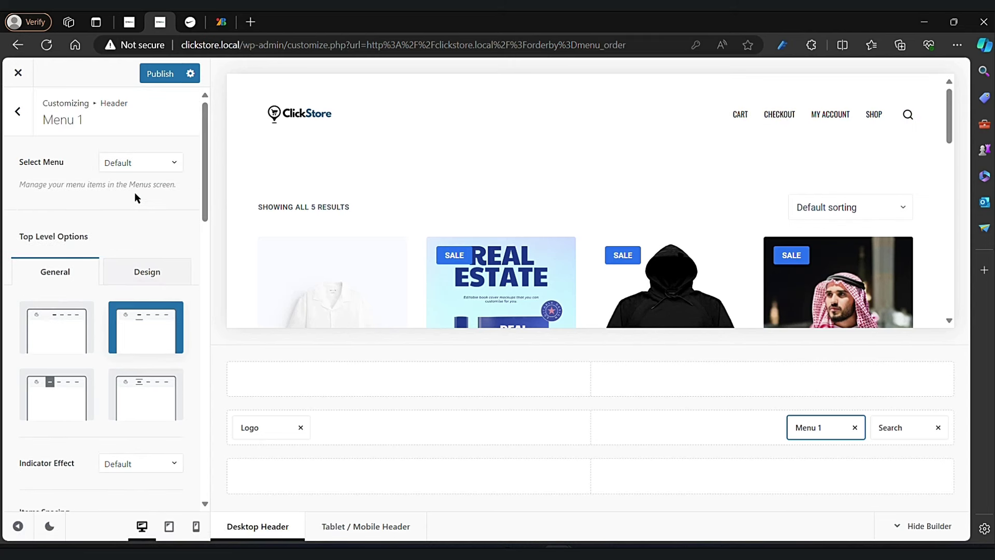
pyautogui.click(146, 271)
pyautogui.scroll(-1, 144, 268)
pyautogui.scroll(-2, 144, 268)
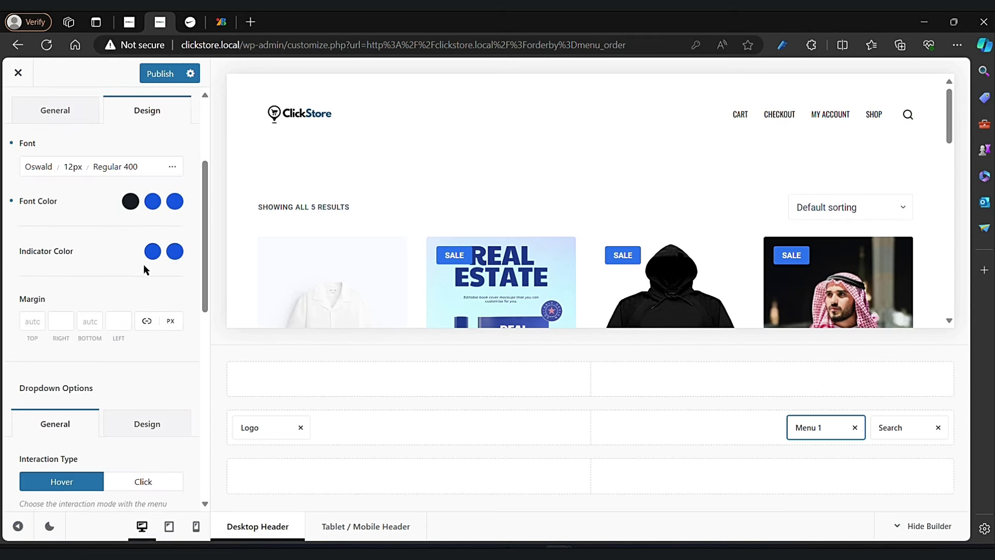
pyautogui.click(31, 168)
pyautogui.click(125, 210)
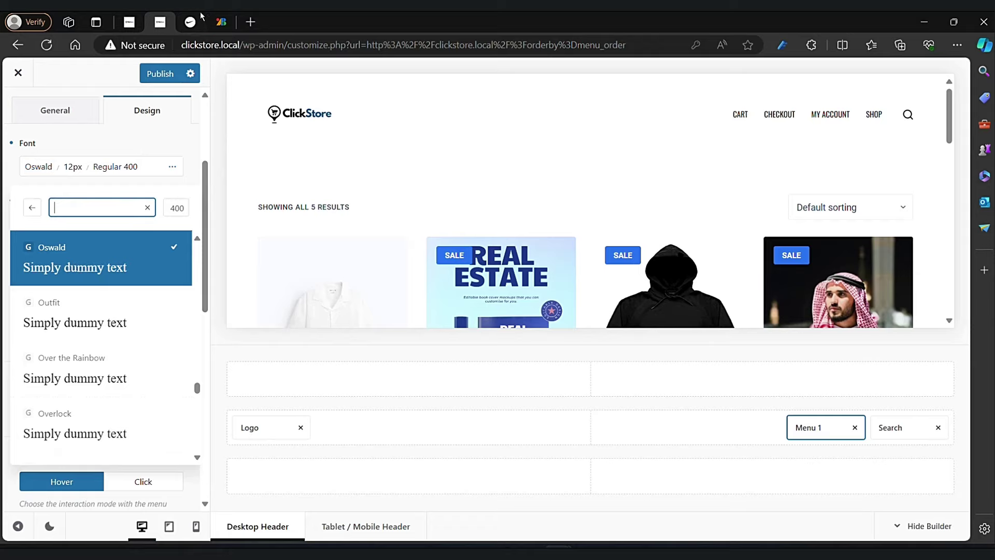
pyautogui.click(221, 22)
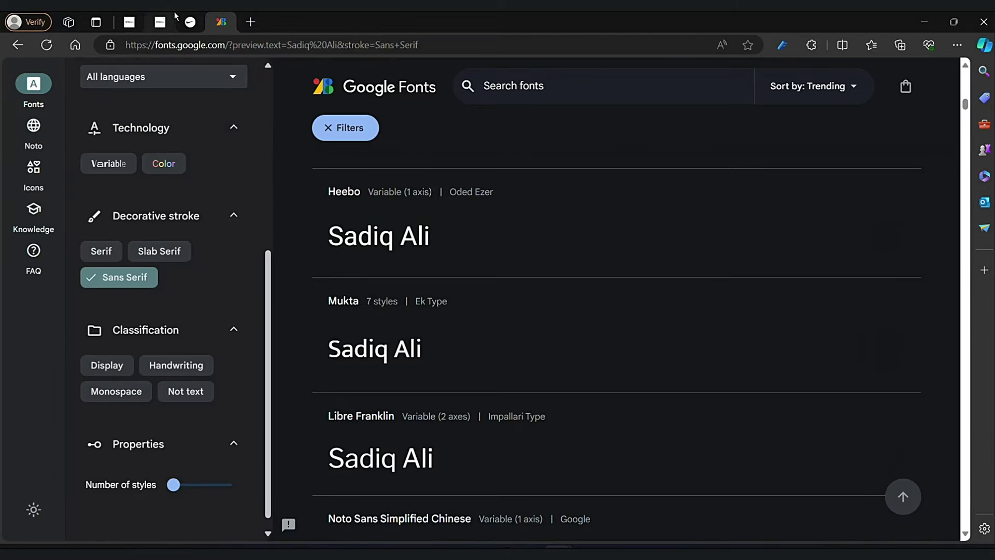
pyautogui.click(161, 20)
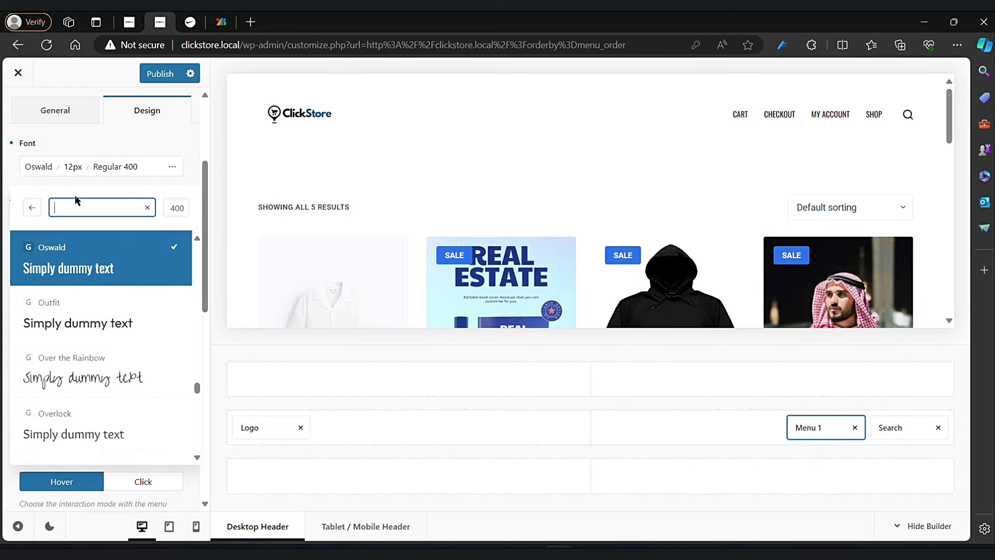
pyautogui.write('heebo')
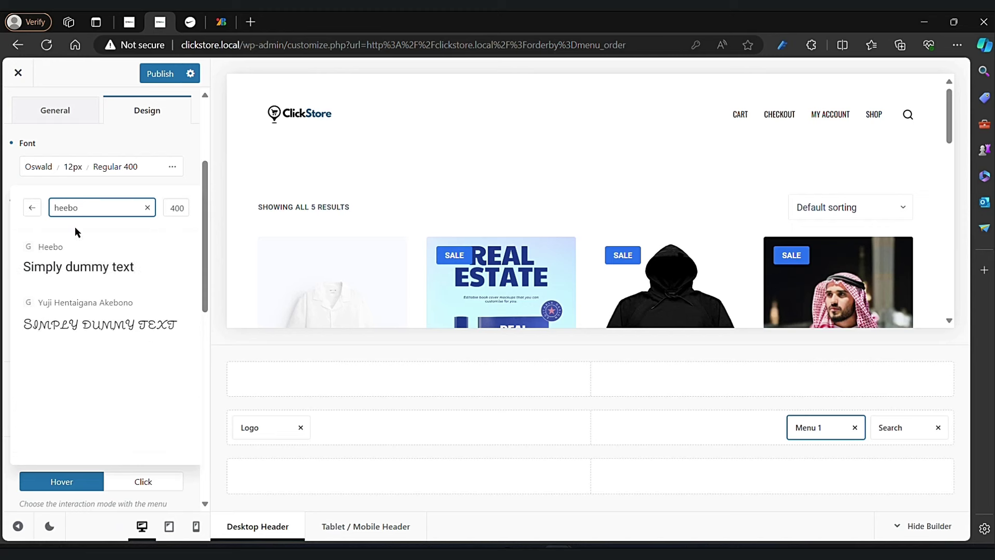
pyautogui.click(79, 273)
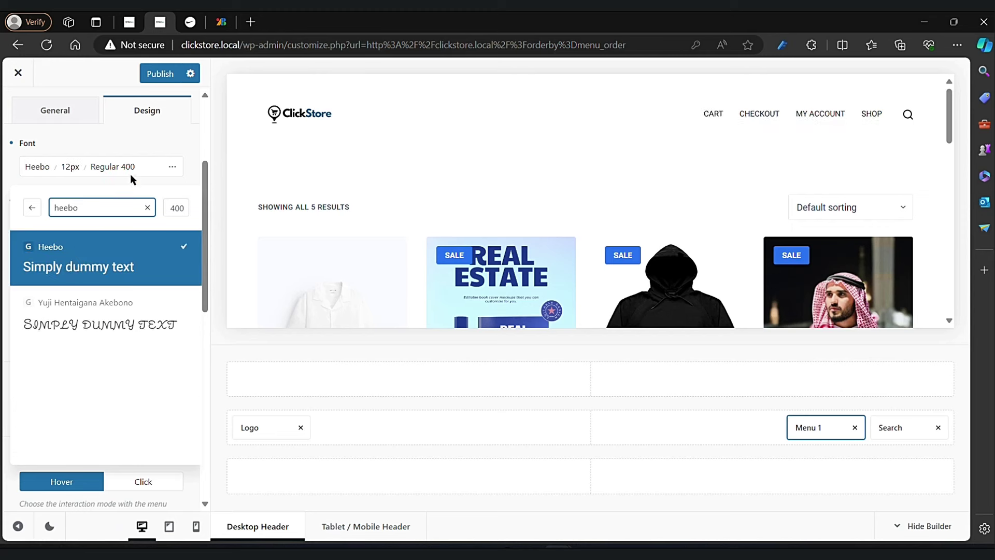
pyautogui.click(154, 152)
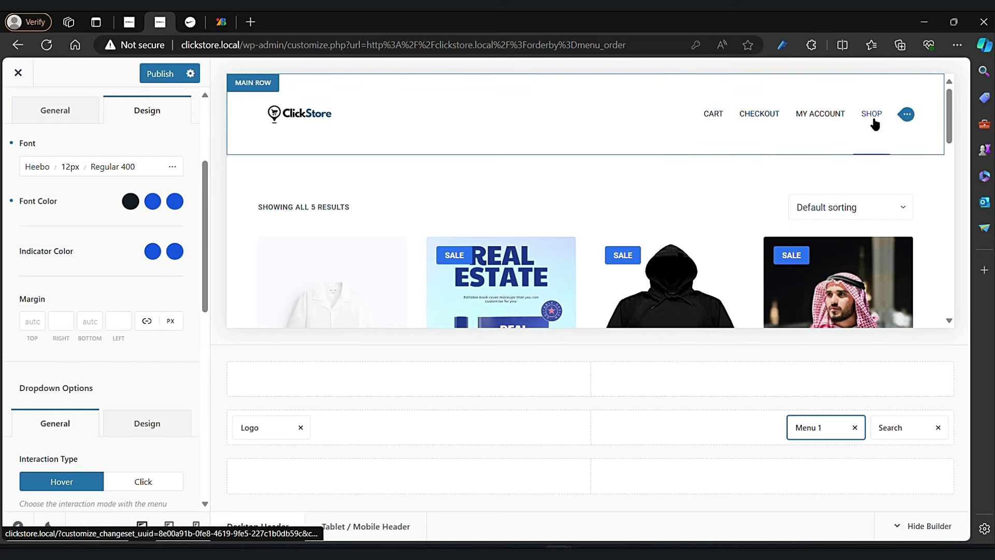
# Step: Try the greys #cecece and #747474 as the hover font color of Menu 1's top-level items and check the header preview
pyautogui.click(154, 202)
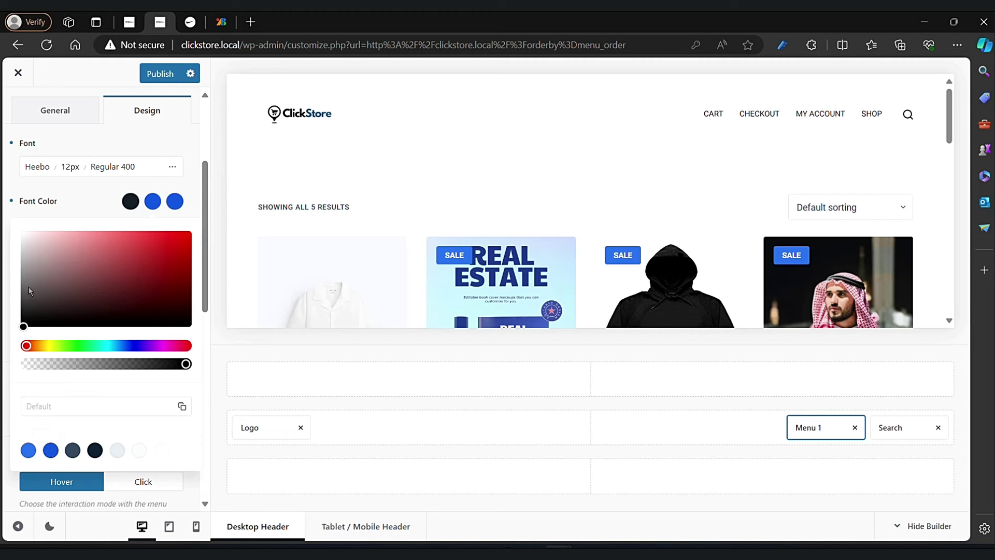
pyautogui.moveTo(29, 287); pyautogui.dragTo(14, 254)
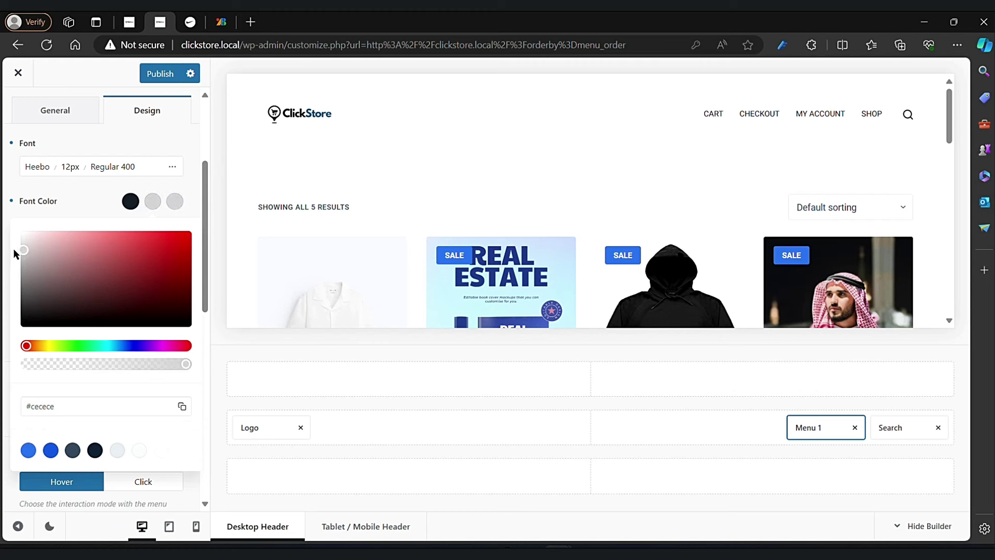
pyautogui.click(80, 199)
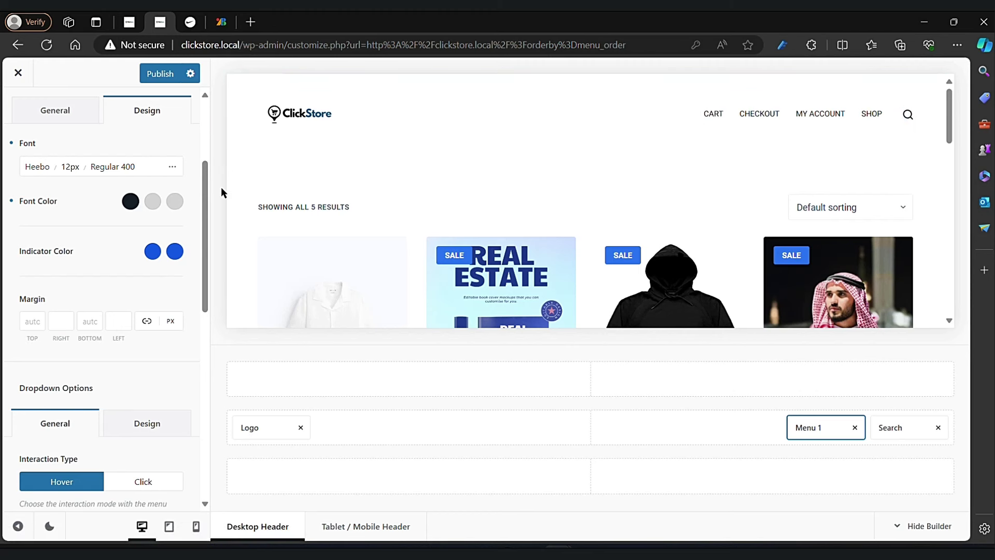
pyautogui.click(153, 201)
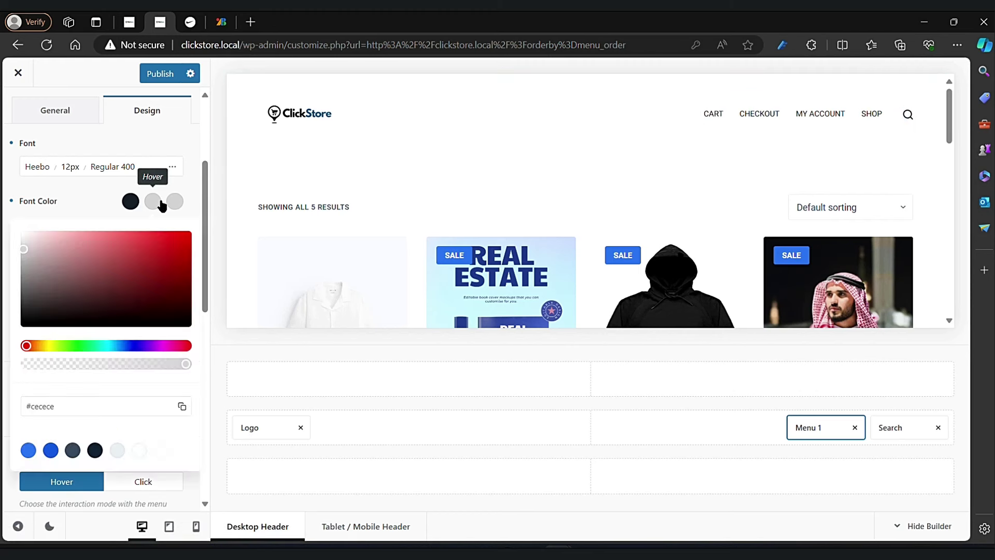
pyautogui.click(26, 281)
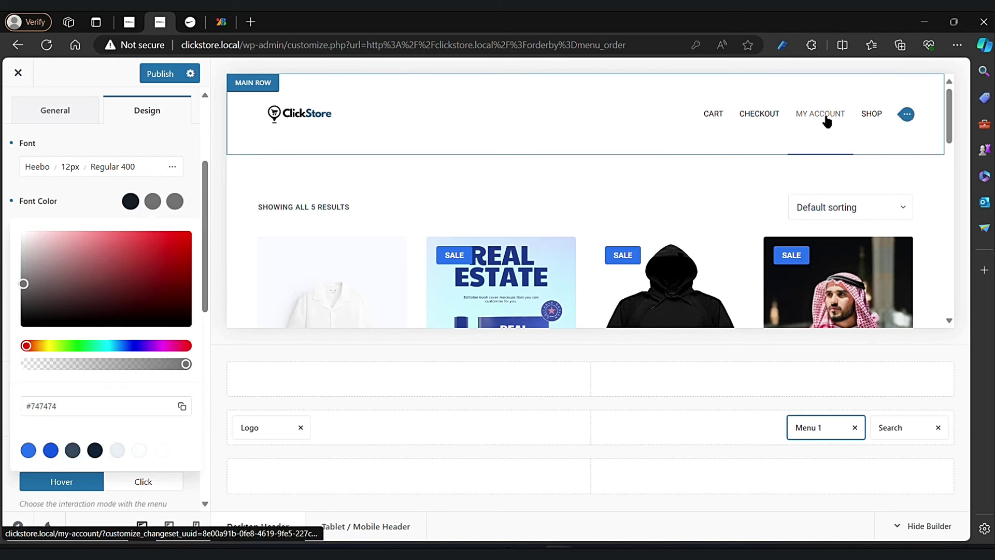
# Step: Try blue shades for Menu 1's hover font color, settle on dark blue #010153 and publish the changes
pyautogui.click(130, 347)
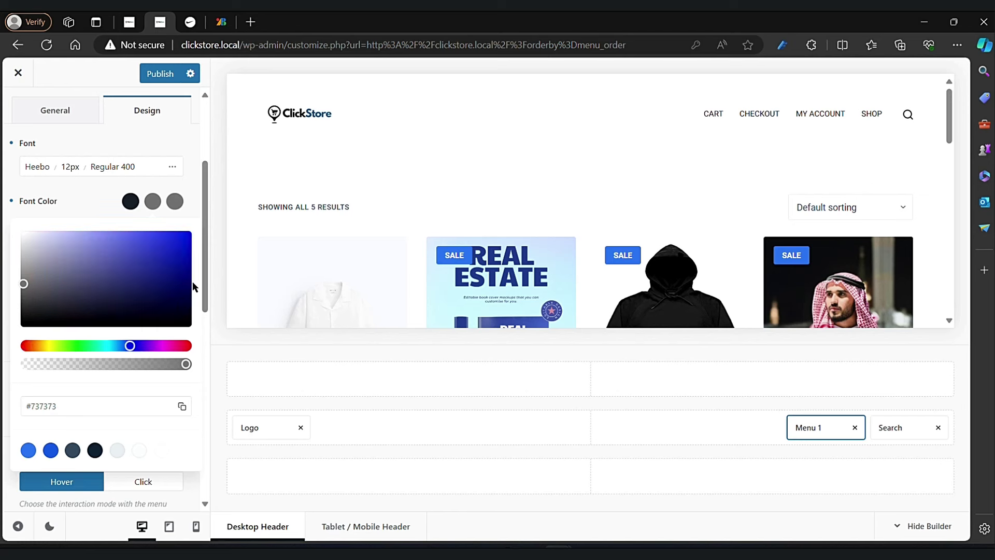
pyautogui.moveTo(181, 286); pyautogui.dragTo(47, 238)
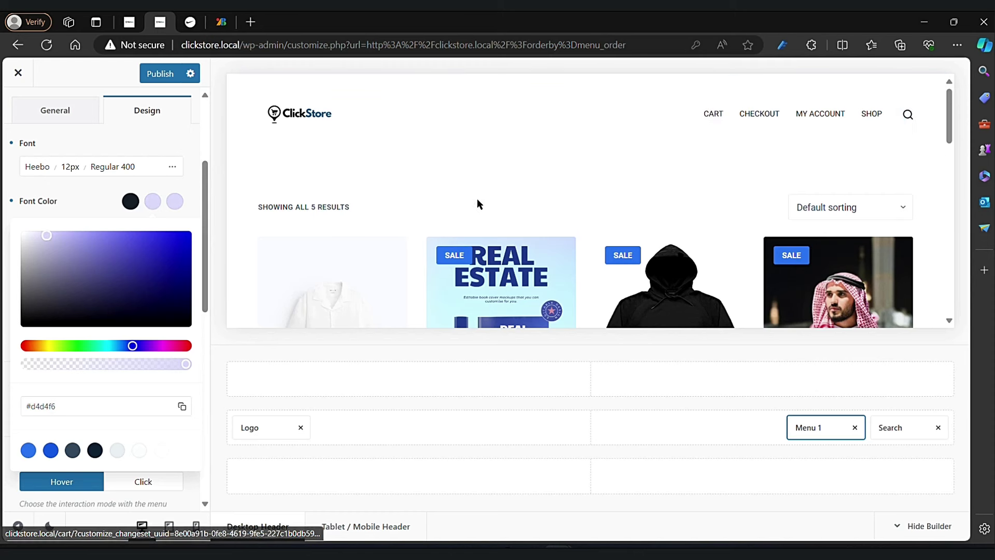
pyautogui.moveTo(142, 296); pyautogui.dragTo(115, 295)
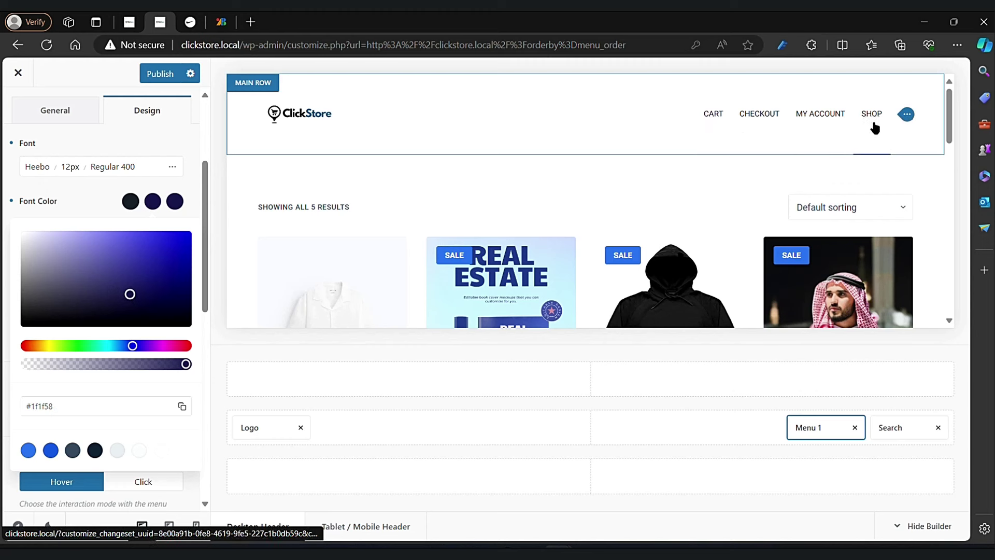
pyautogui.moveTo(172, 315); pyautogui.dragTo(190, 313)
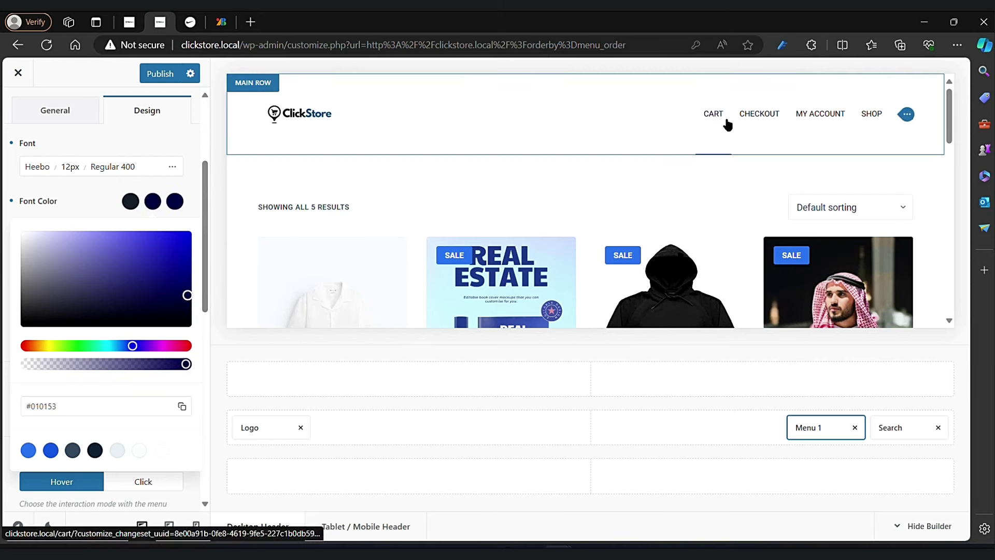
pyautogui.click(161, 80)
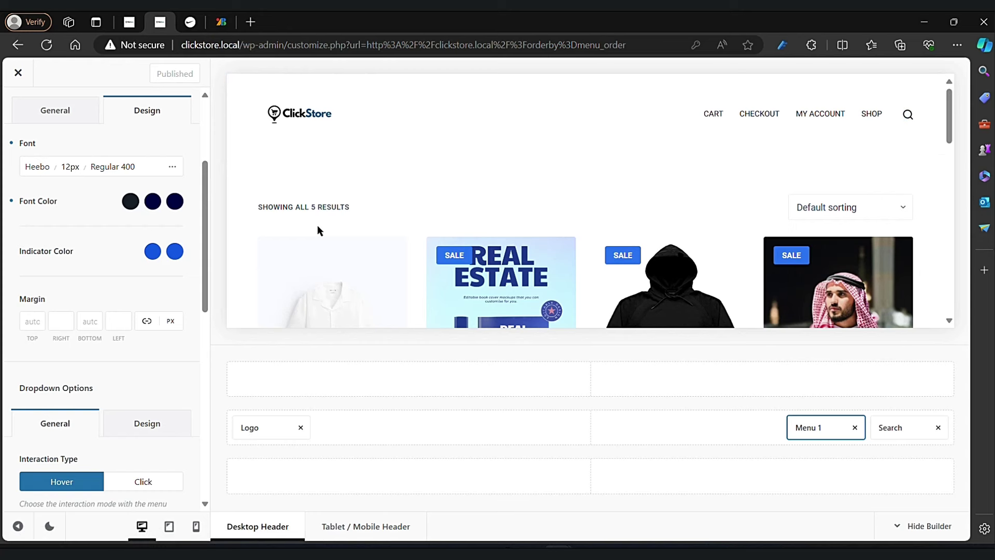
# Step: Place Menu 1 after Search in the header's main row, and try the Logo in the row's center before moving it back
pyautogui.scroll(-2, 317, 230)
pyautogui.scroll(1, 306, 292)
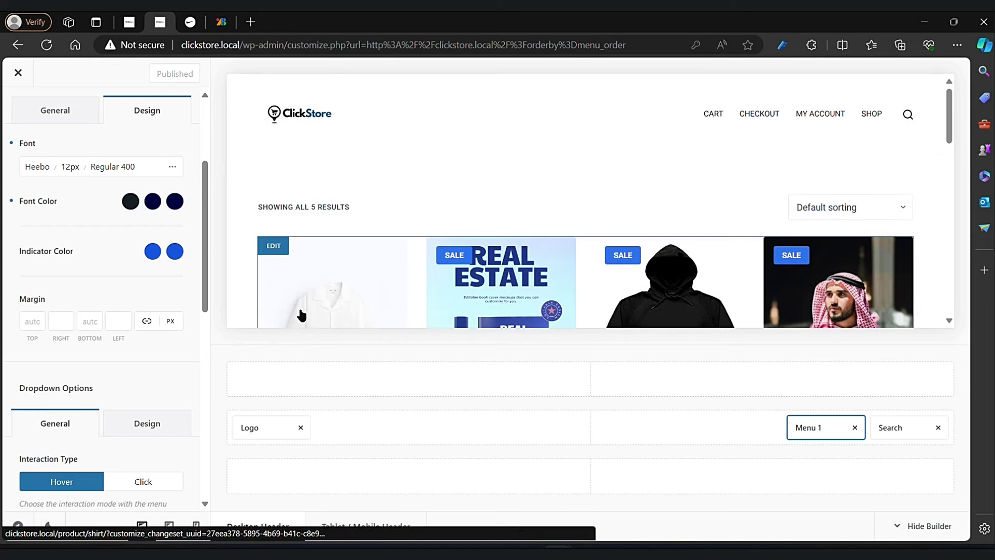
pyautogui.moveTo(831, 431); pyautogui.dragTo(904, 426)
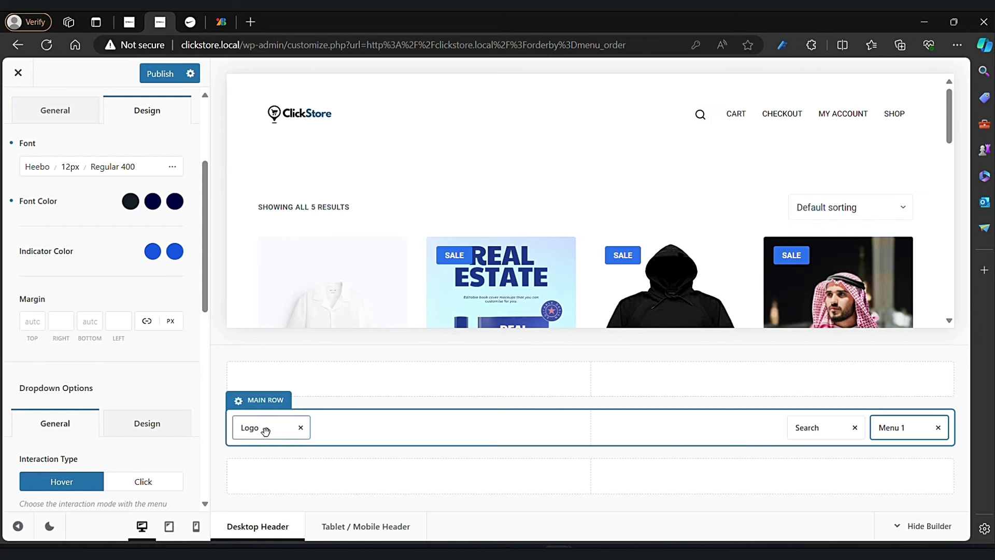
pyautogui.moveTo(265, 431); pyautogui.dragTo(590, 426)
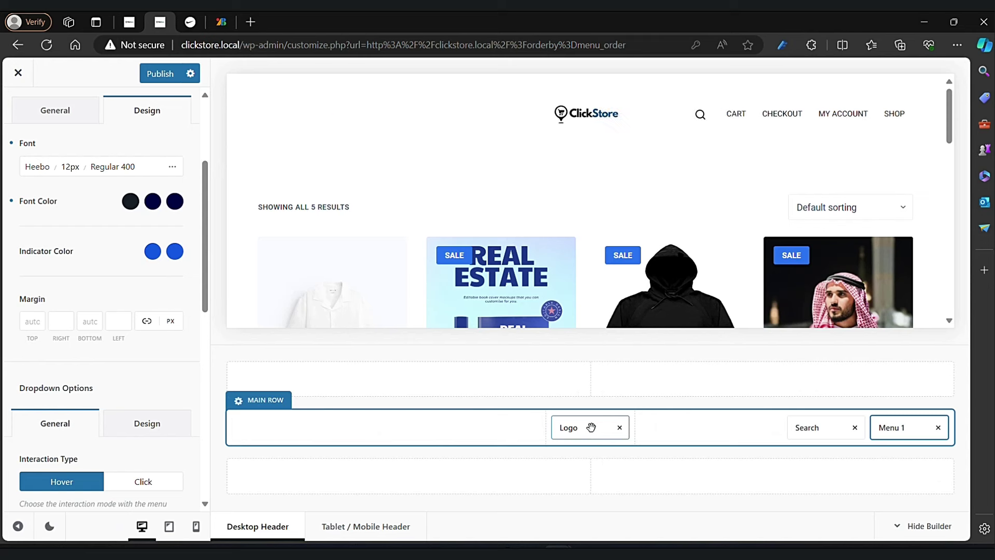
pyautogui.moveTo(591, 427); pyautogui.dragTo(328, 433)
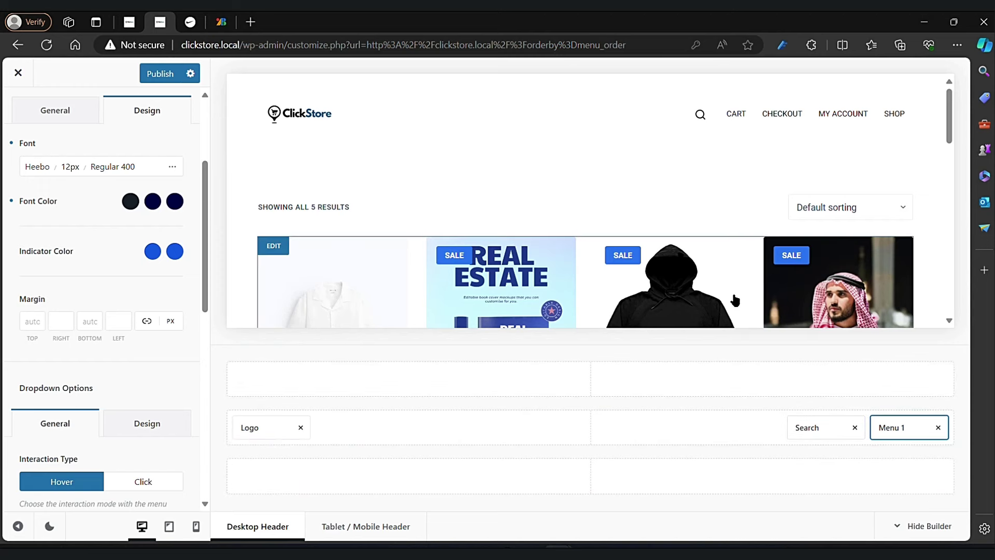
# Step: Compare the header layout with the Nike store page and publish the new header arrangement
pyautogui.click(188, 15)
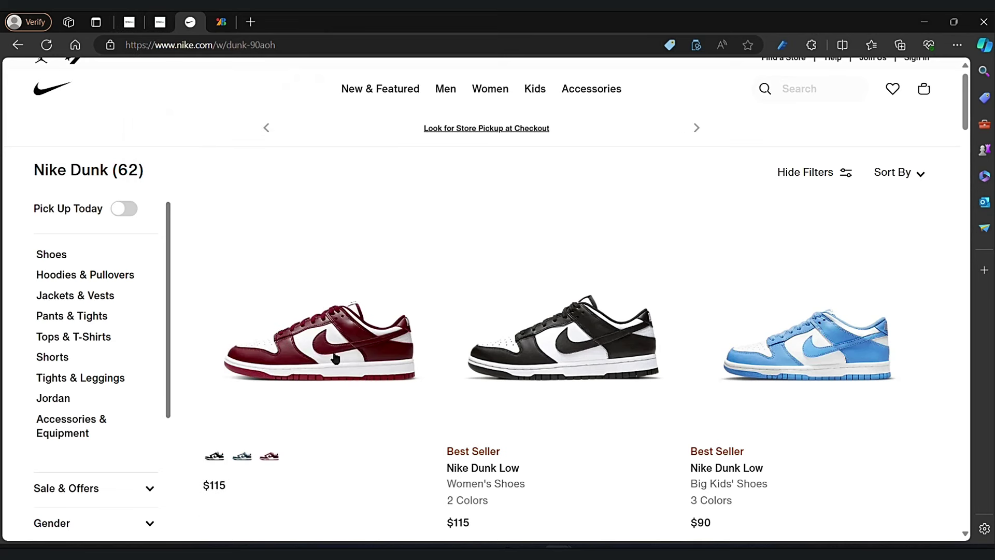
pyautogui.click(160, 22)
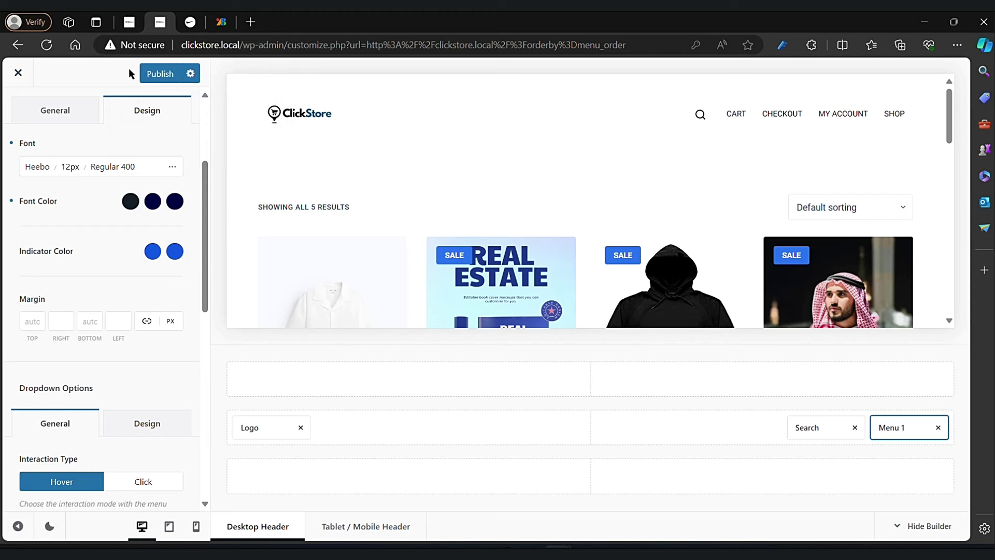
pyautogui.click(160, 77)
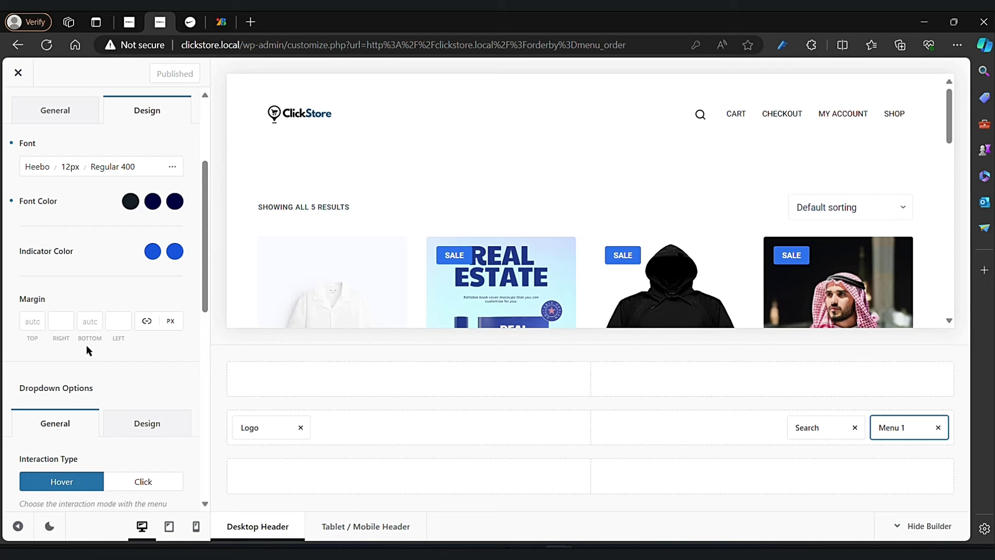
# Step: Leave the header settings and open the Product Archives settings for the shop page's product grid
pyautogui.scroll(-8, 87, 348)
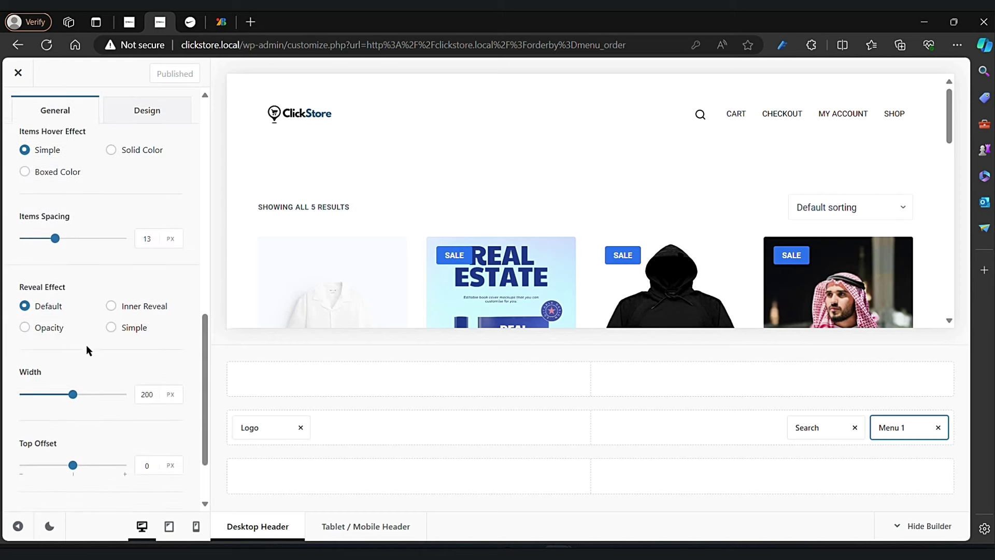
pyautogui.scroll(8, 86, 351)
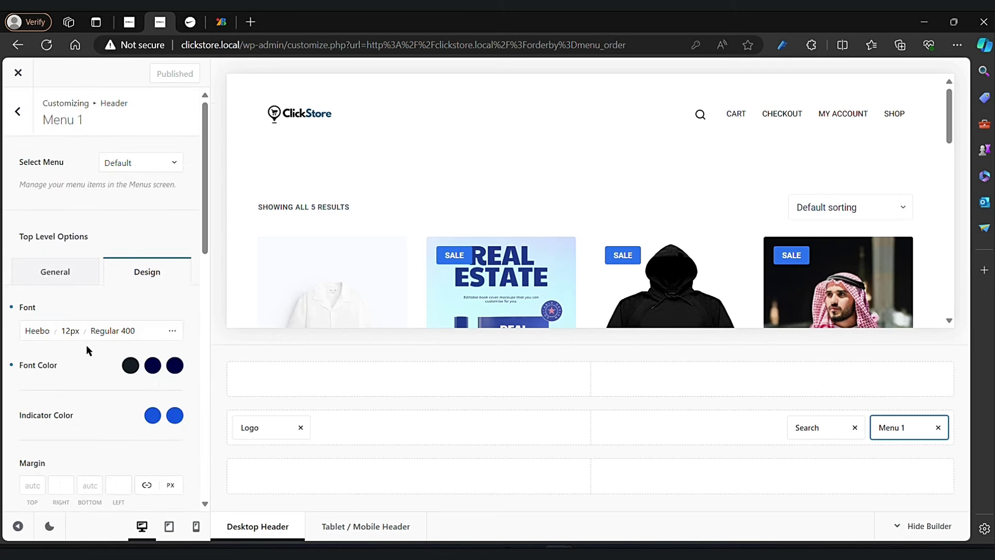
pyautogui.click(17, 129)
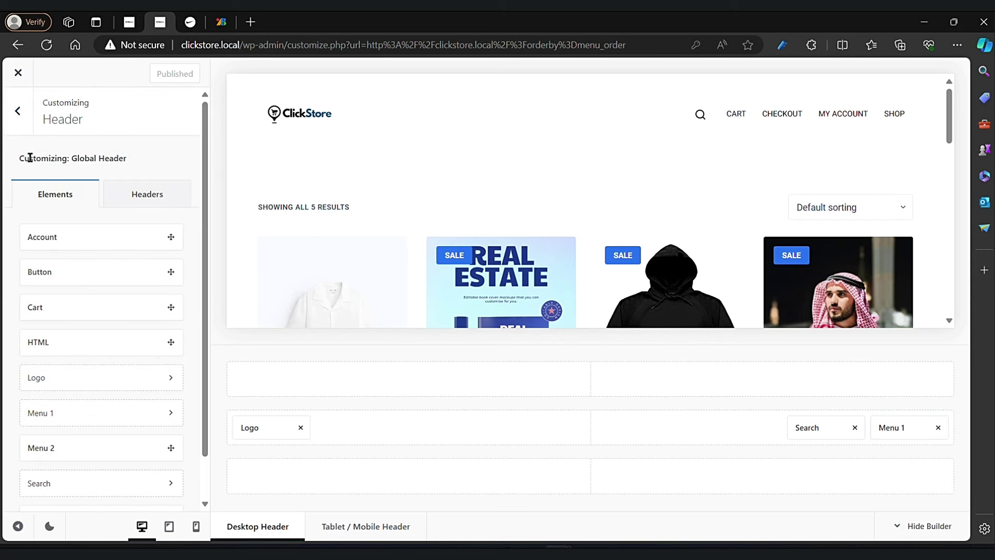
pyautogui.click(22, 125)
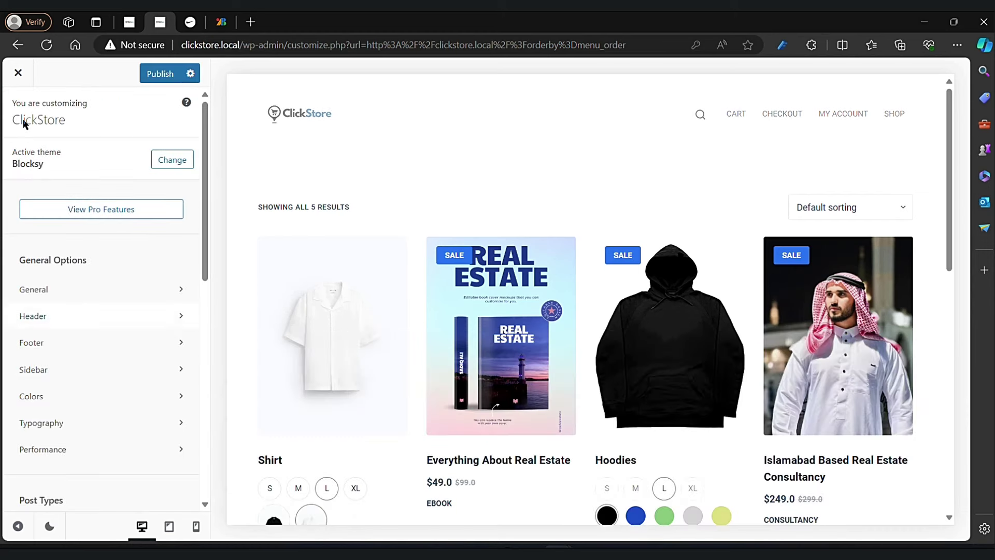
pyautogui.scroll(-1, 65, 328)
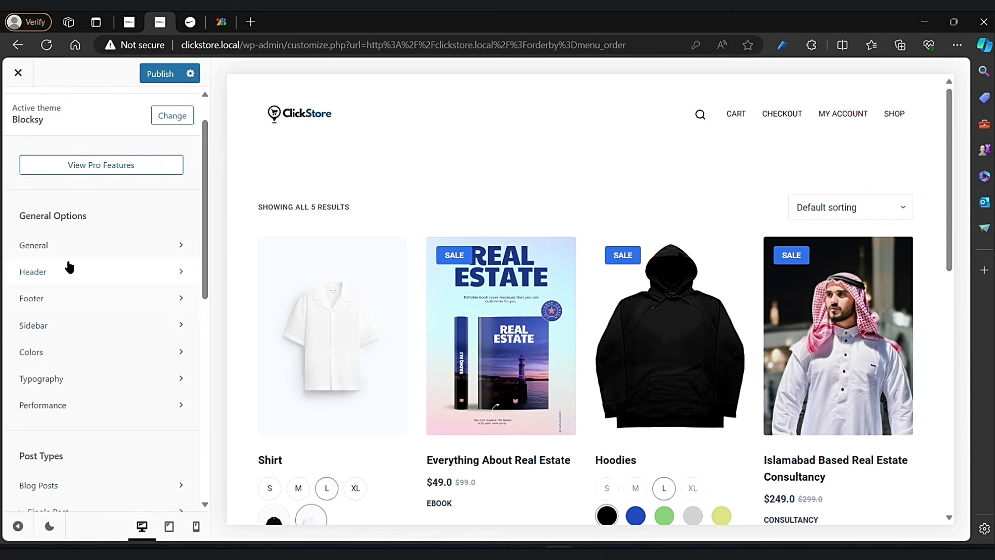
pyautogui.scroll(-3, 421, 265)
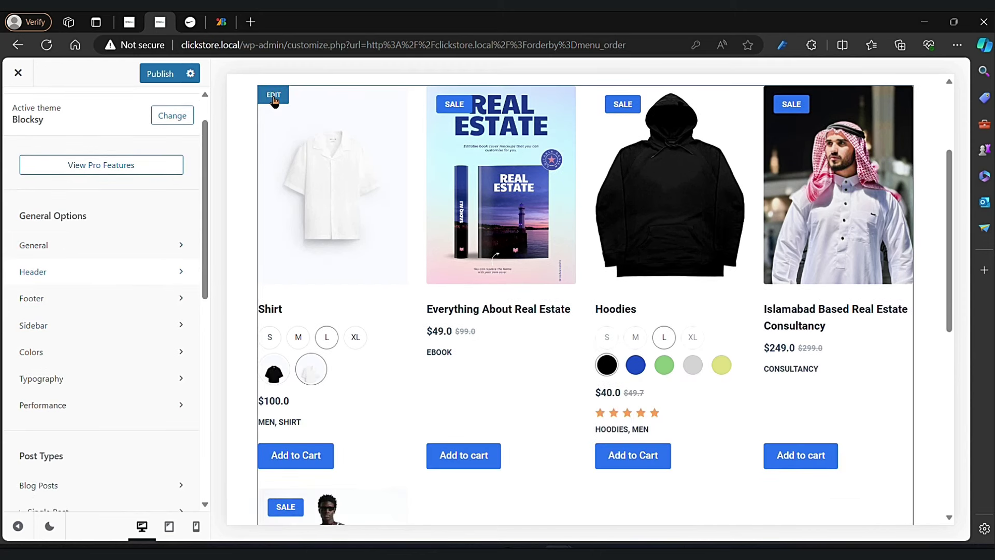
pyautogui.click(274, 98)
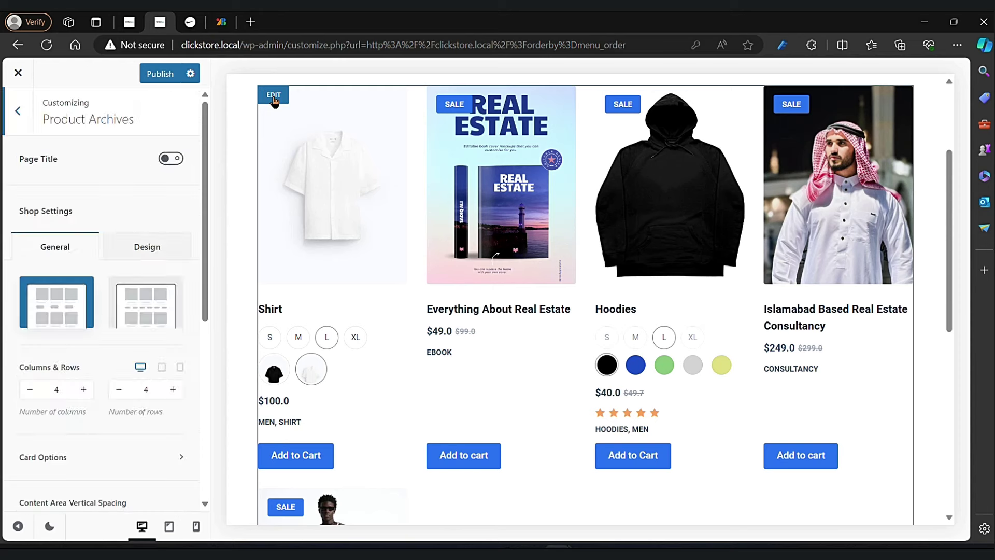
# Step: Switch the shop's product cards to the second layout type and test the Hoodies size L, black Hoodies and black Shirt swatches
pyautogui.click(143, 306)
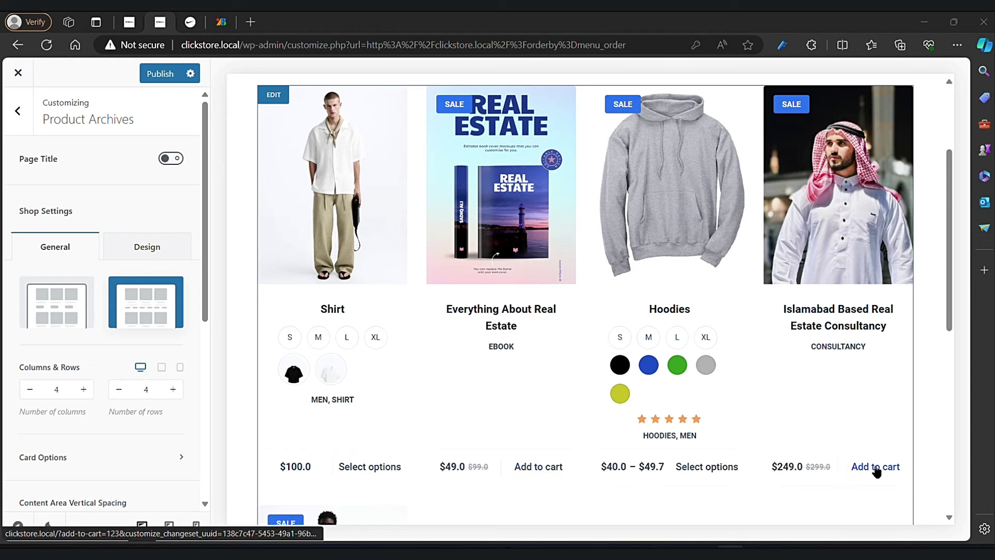
pyautogui.click(676, 338)
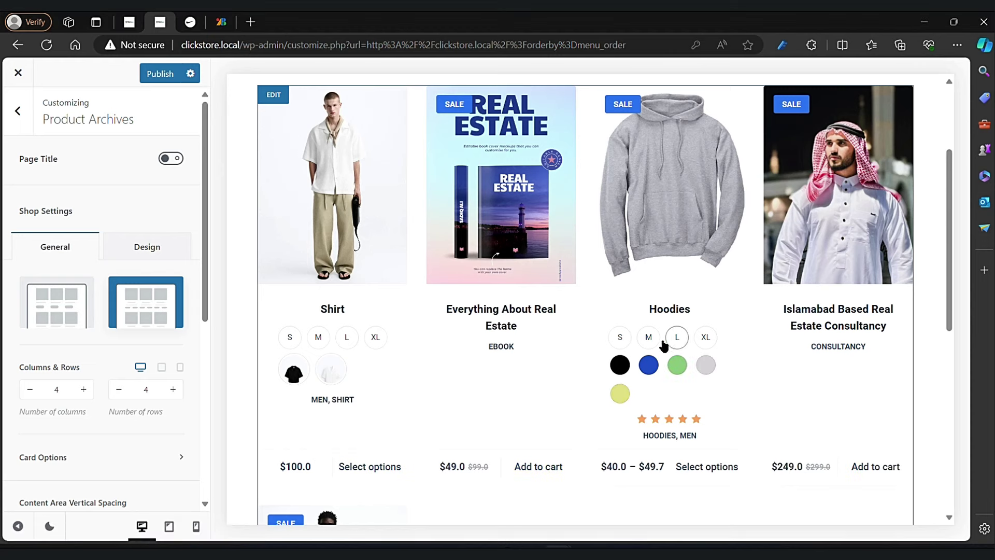
pyautogui.click(620, 365)
pyautogui.click(294, 370)
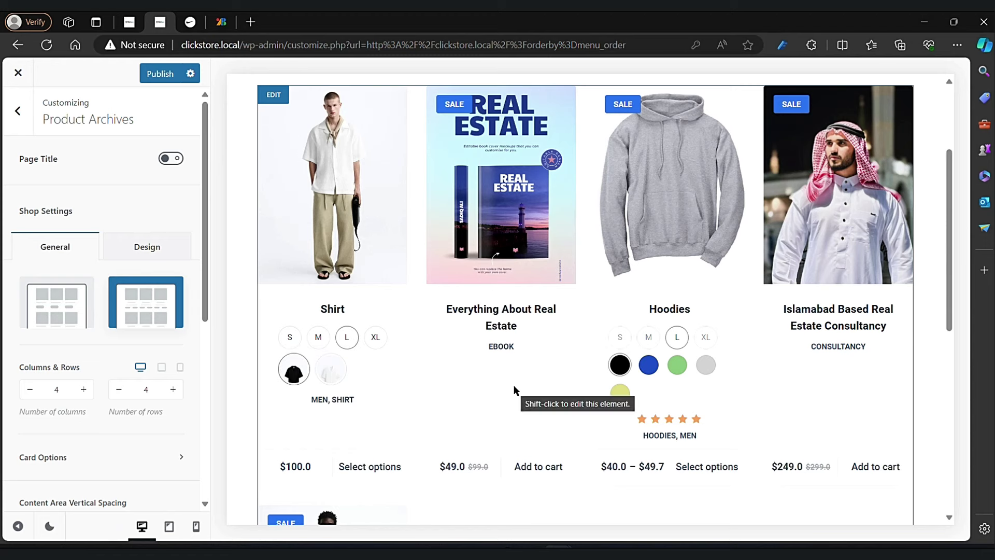
# Step: Examine the shop's product grid and the Product Archives design options, and compare the cards with the Nike Dunk page
pyautogui.scroll(-8, 513, 388)
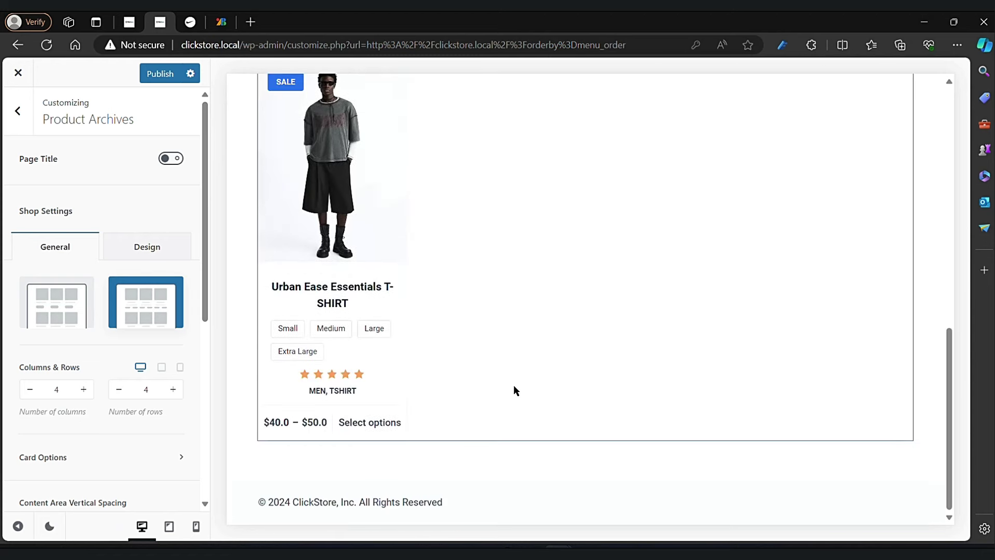
pyautogui.scroll(6, 514, 389)
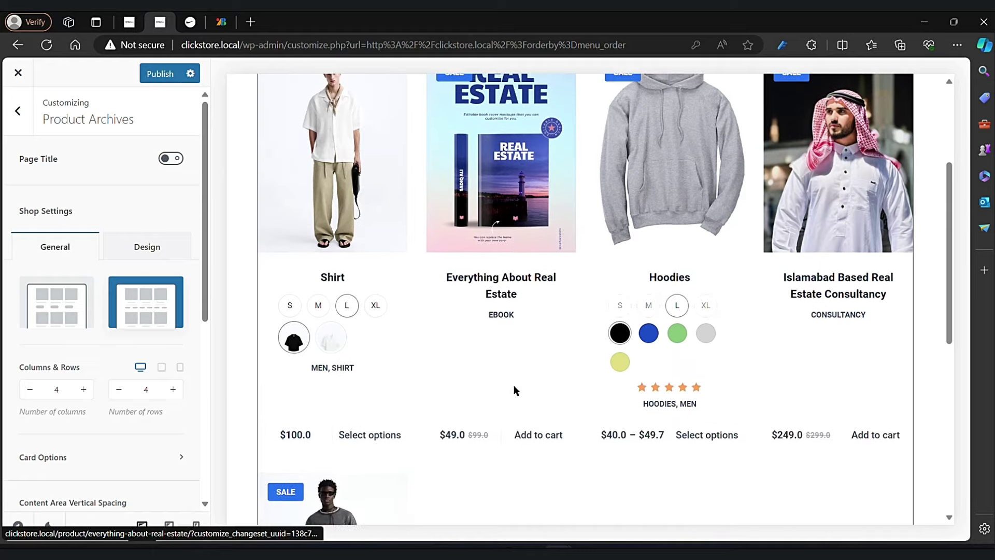
pyautogui.scroll(1, 684, 311)
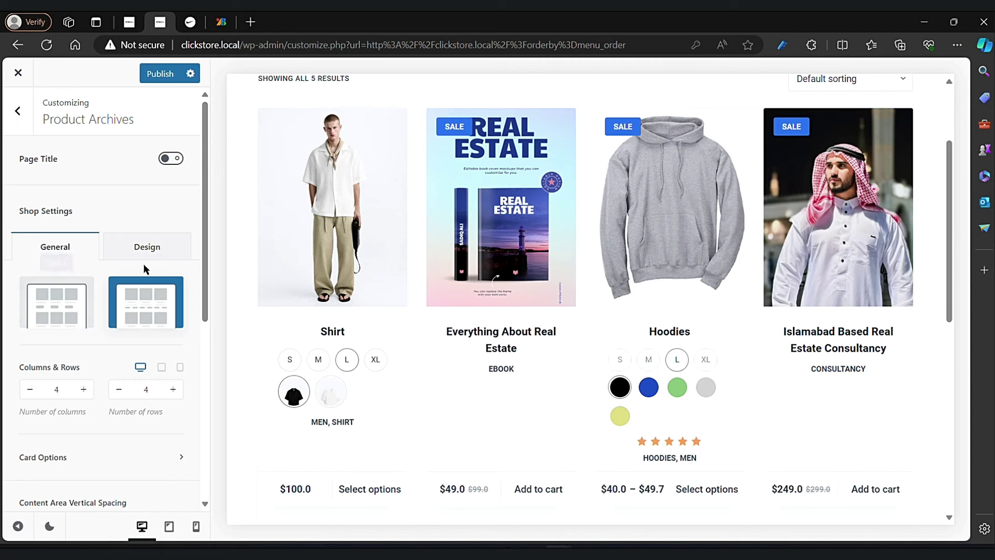
pyautogui.click(156, 256)
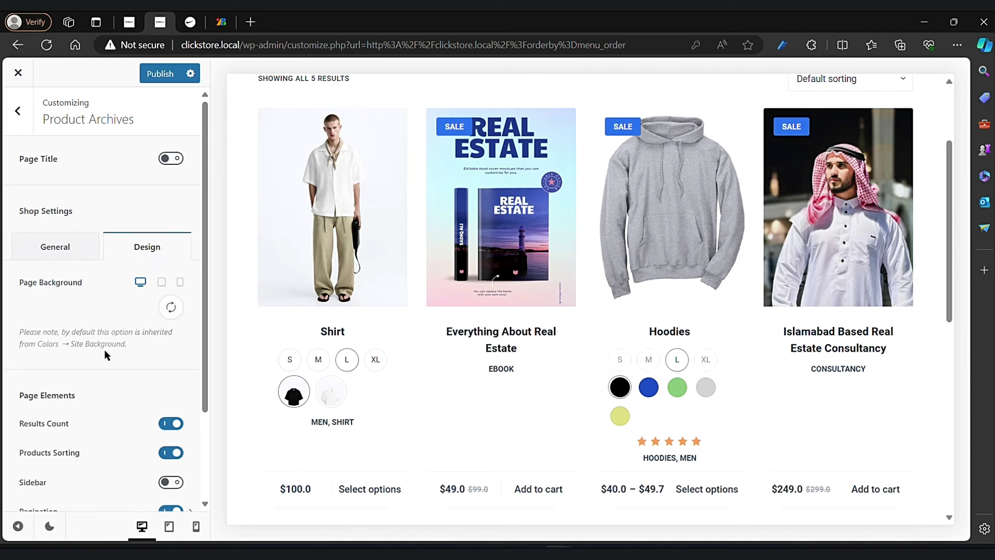
pyautogui.scroll(-3, 104, 349)
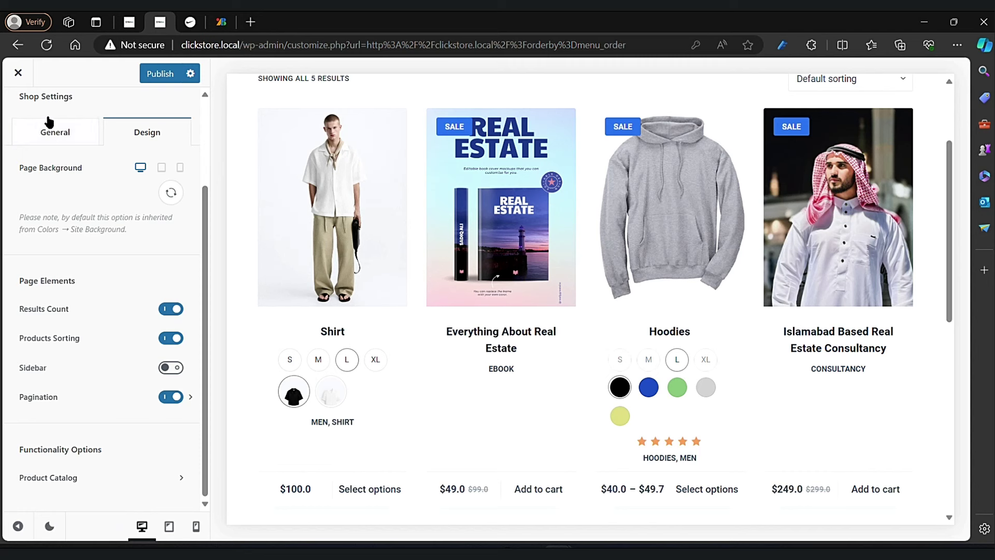
pyautogui.click(50, 136)
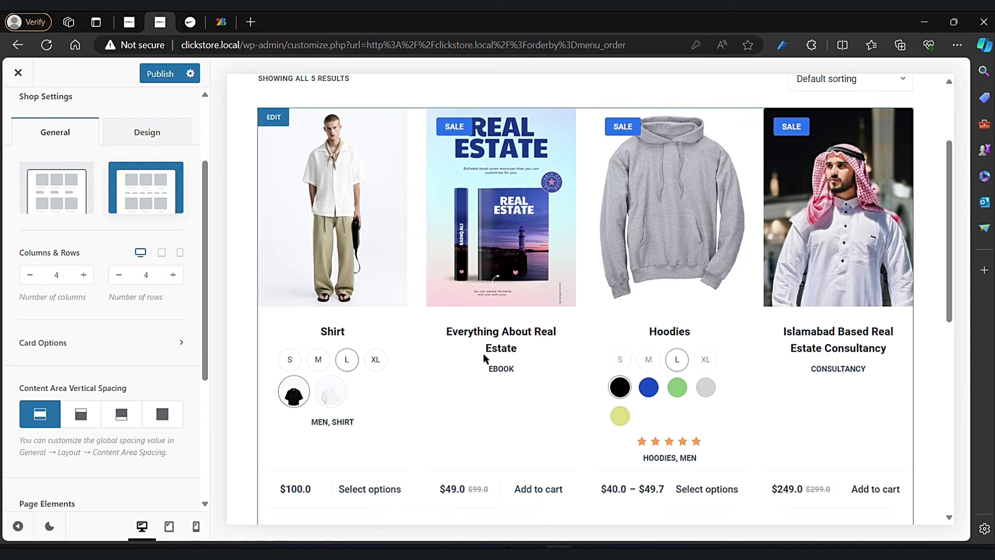
pyautogui.click(190, 22)
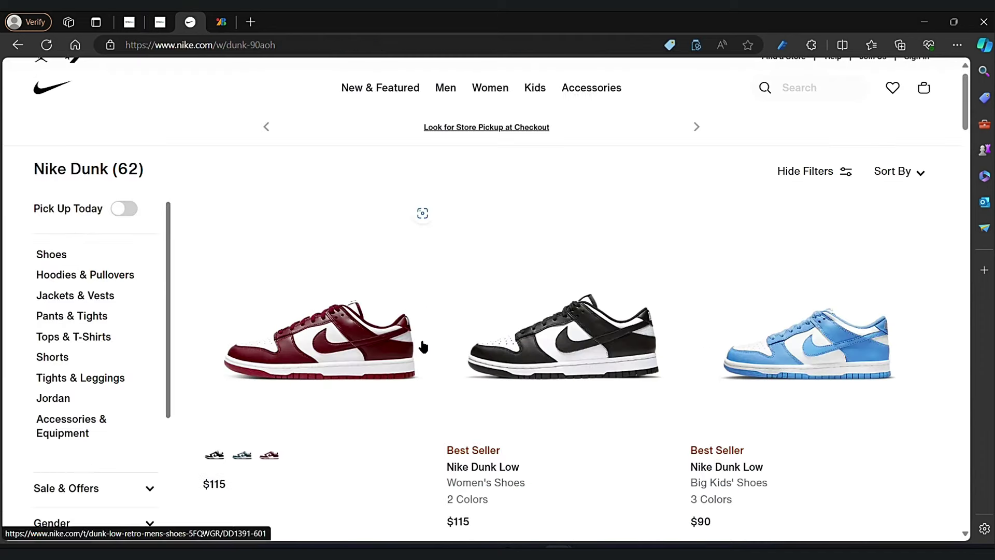
pyautogui.scroll(-2, 422, 344)
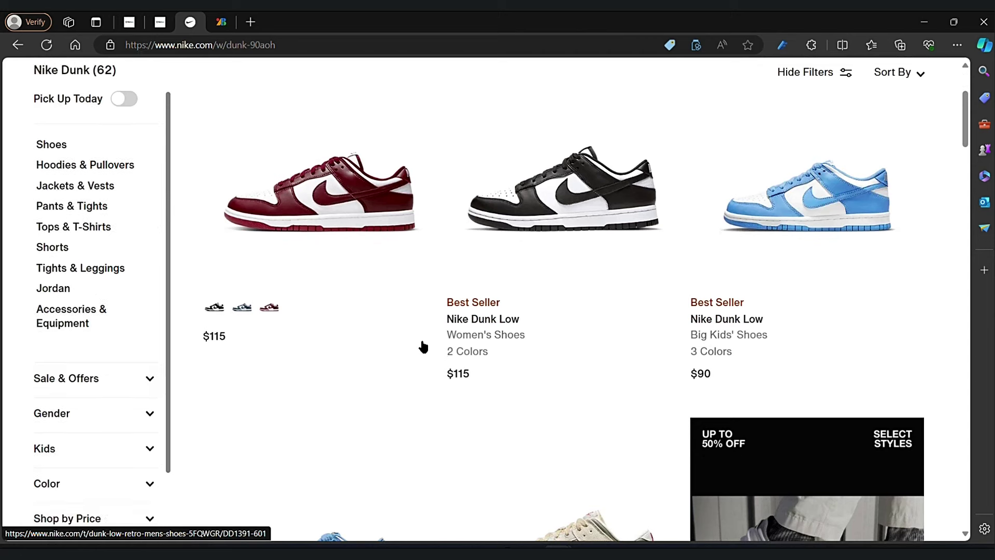
pyautogui.click(160, 22)
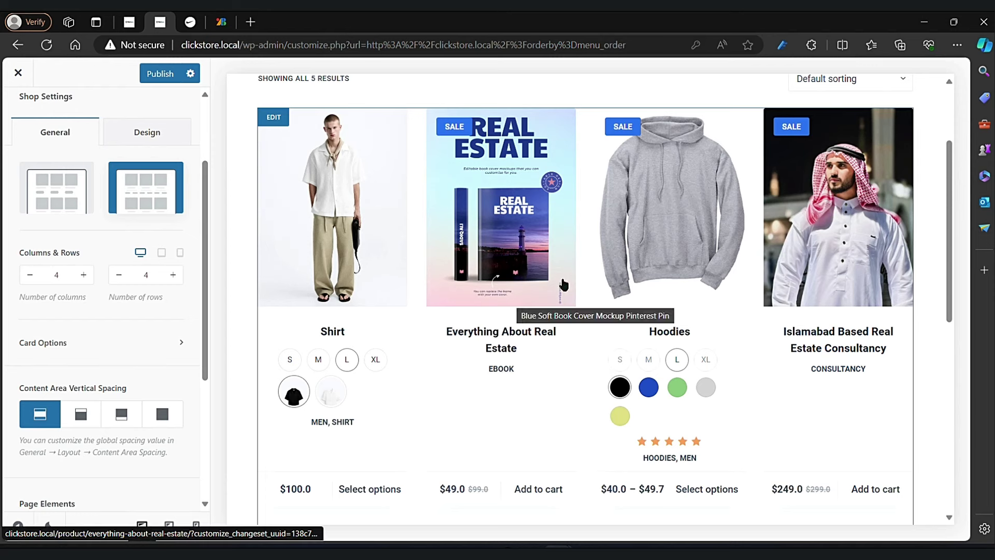
# Step: Open the Hoodies product page in the preview and open the Product Elements settings for its details
pyautogui.click(666, 257)
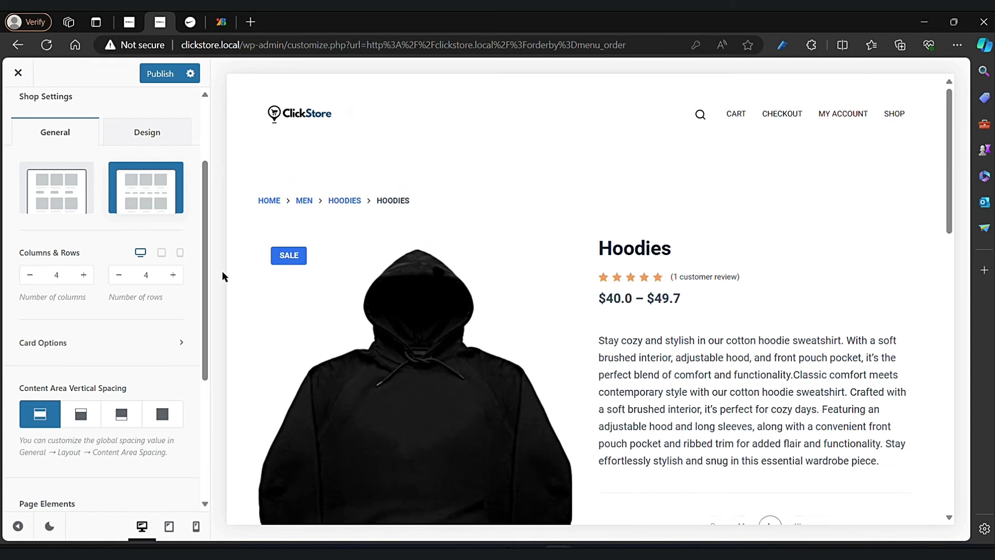
pyautogui.click(140, 134)
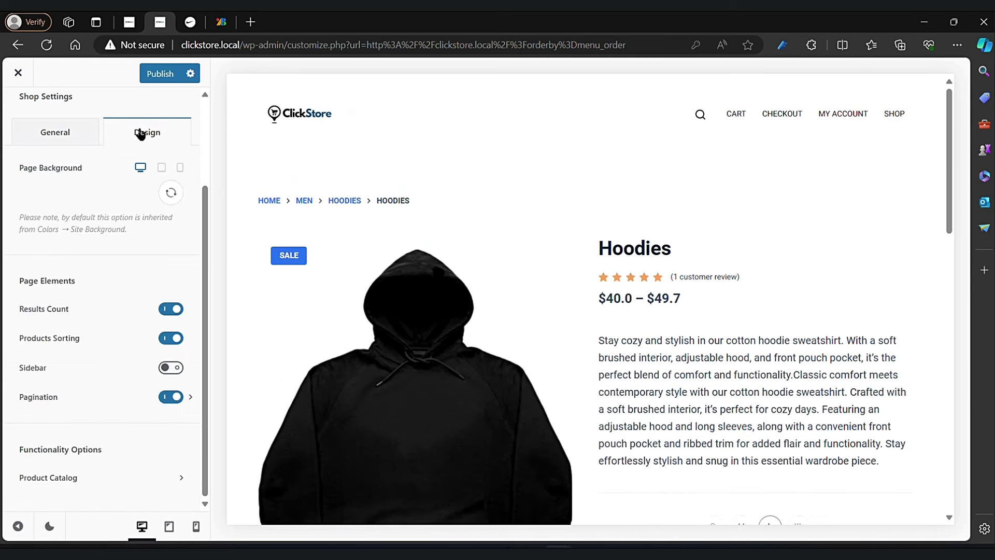
pyautogui.click(67, 135)
pyautogui.scroll(-2, 793, 263)
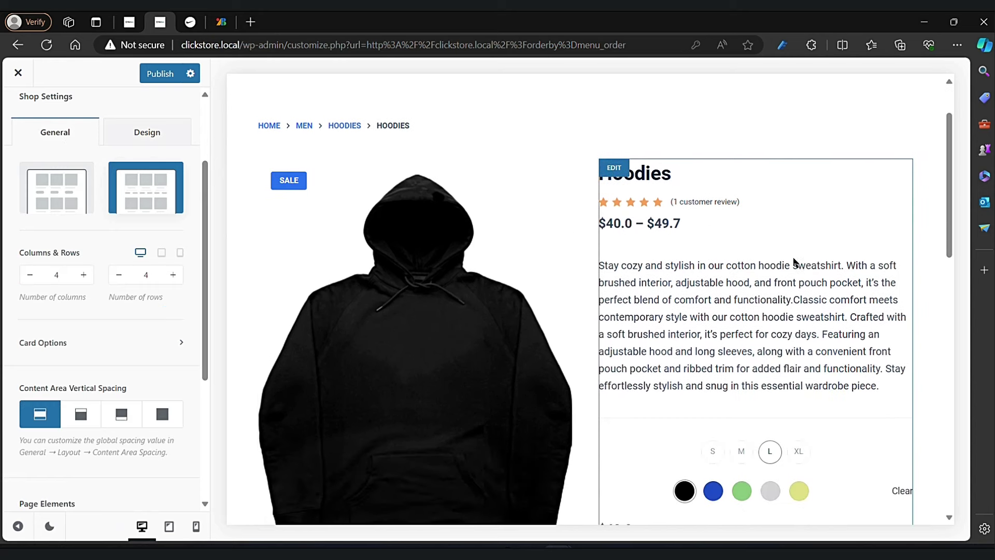
pyautogui.click(611, 167)
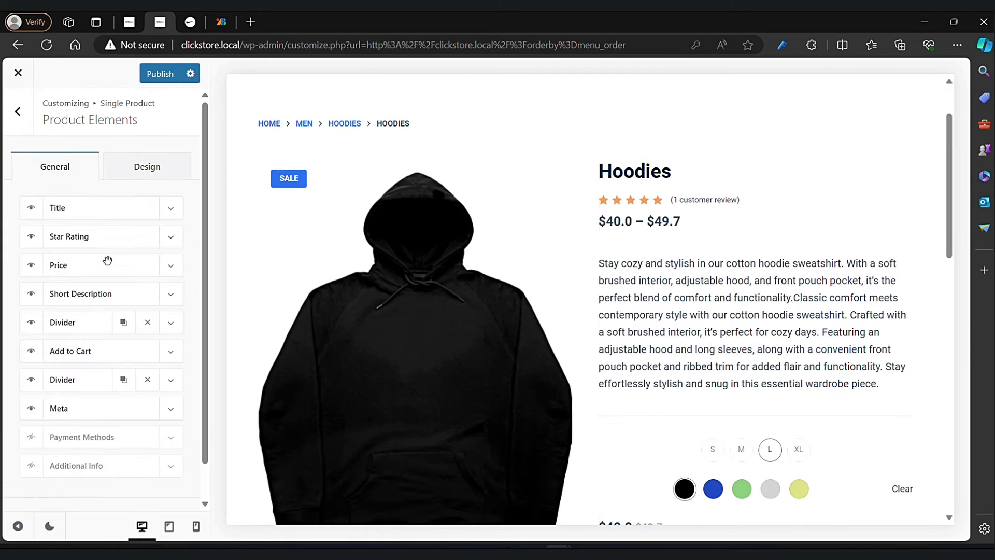
# Step: Set the bottom spacing of the product's Star Rating to 15 px and of its Price to 24 px
pyautogui.click(170, 244)
pyautogui.moveTo(42, 288)
pyautogui.mouseDown()
pyautogui.moveTo(60, 289)
pyautogui.moveTo(45, 292)
pyautogui.mouseUp()
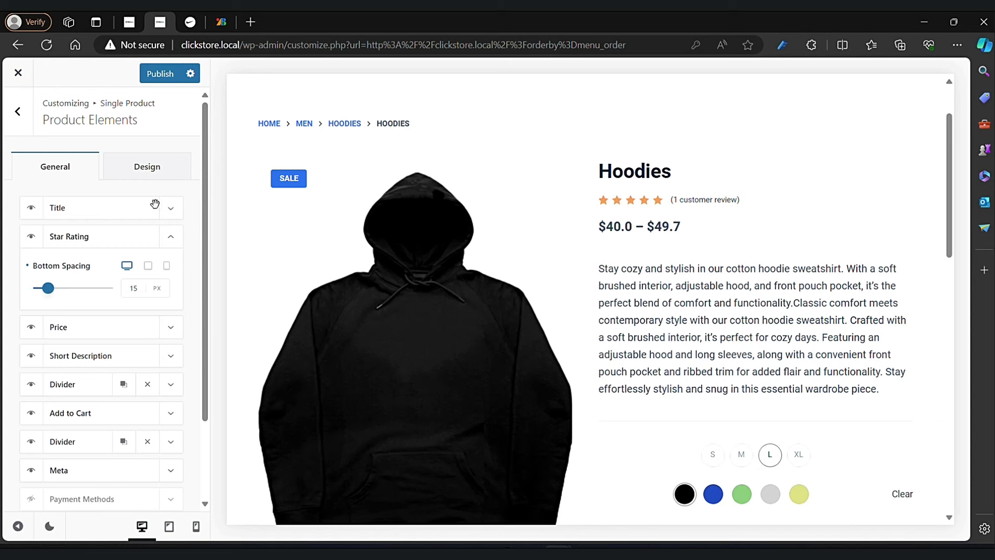
pyautogui.click(170, 209)
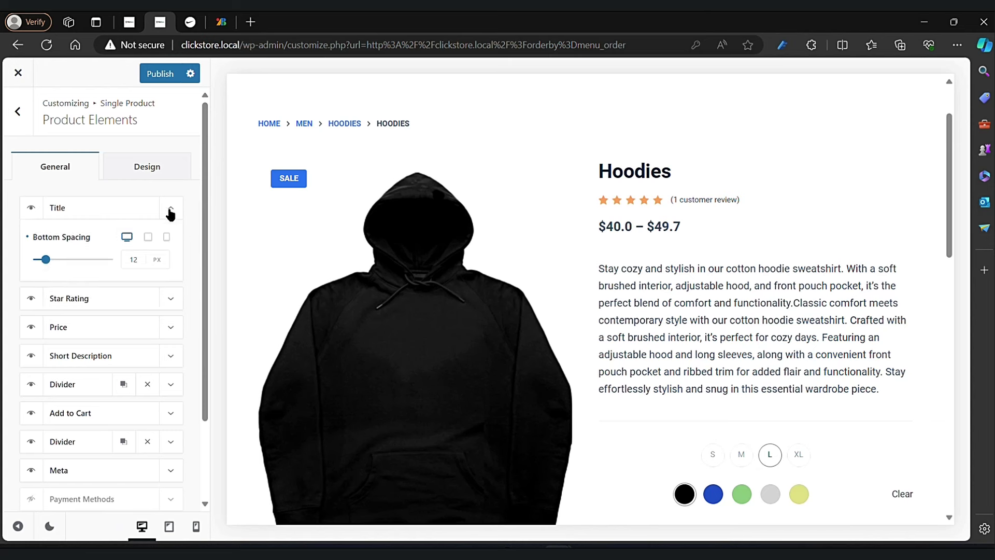
pyautogui.click(170, 327)
pyautogui.moveTo(62, 321); pyautogui.dragTo(52, 322)
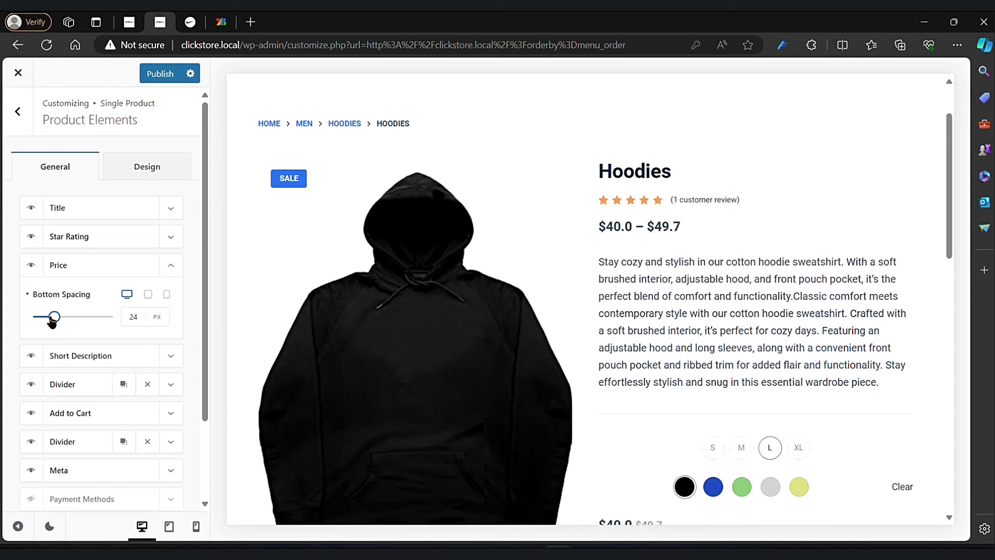
# Step: Look up the Heebo font on Google Fonts and apply it as the single product's price font
pyautogui.scroll(-2, 85, 352)
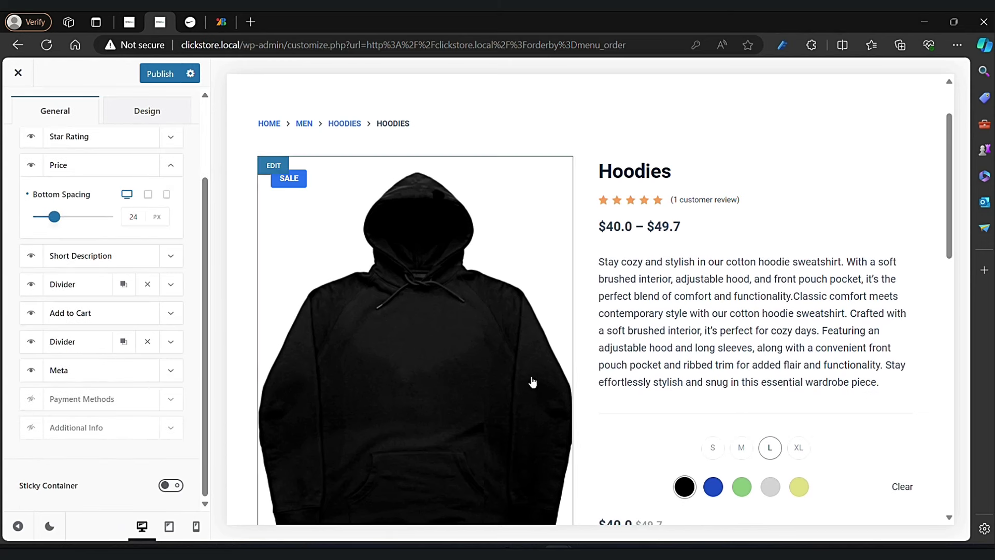
pyautogui.scroll(-4, 553, 390)
pyautogui.scroll(3, 553, 391)
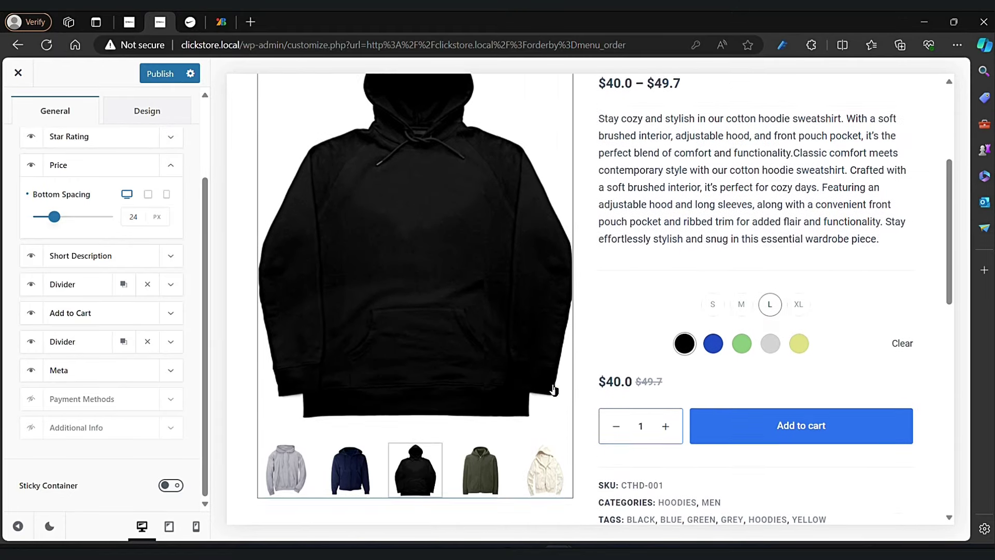
pyautogui.click(147, 108)
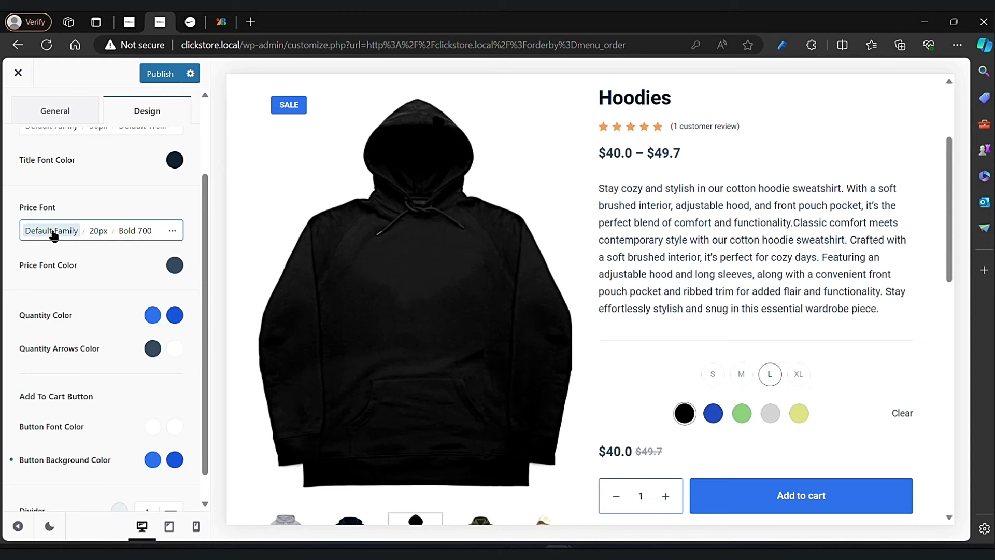
pyautogui.click(221, 22)
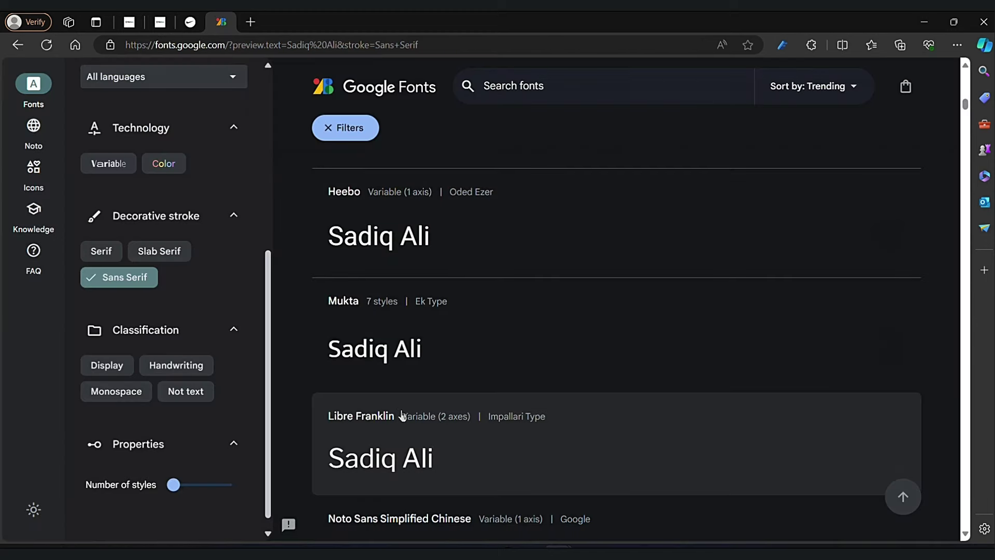
pyautogui.scroll(-1, 381, 441)
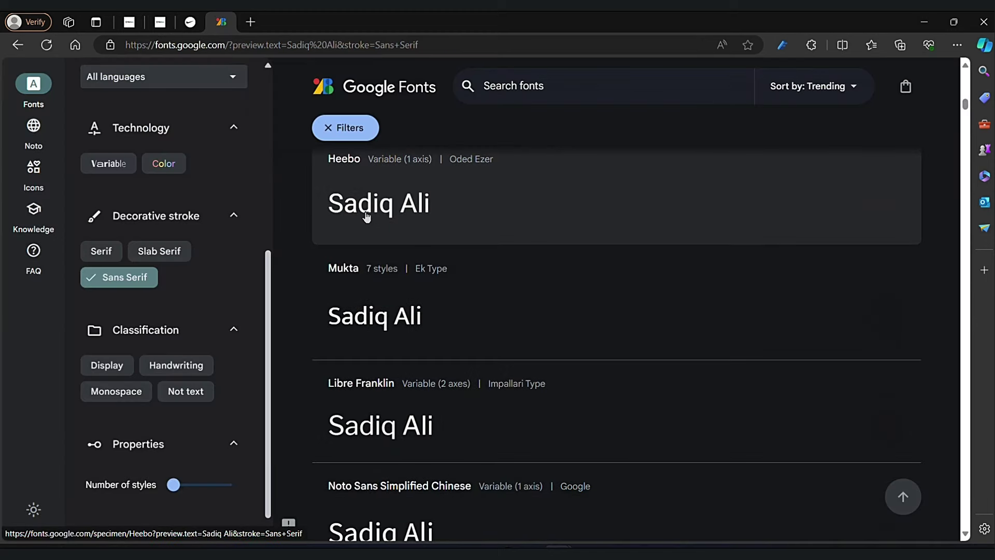
pyautogui.click(157, 20)
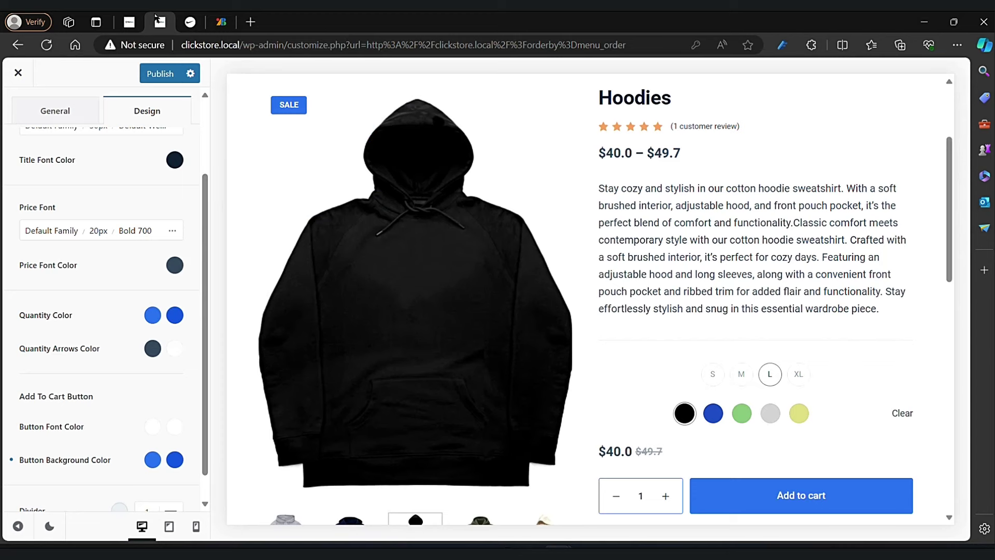
pyautogui.click(61, 232)
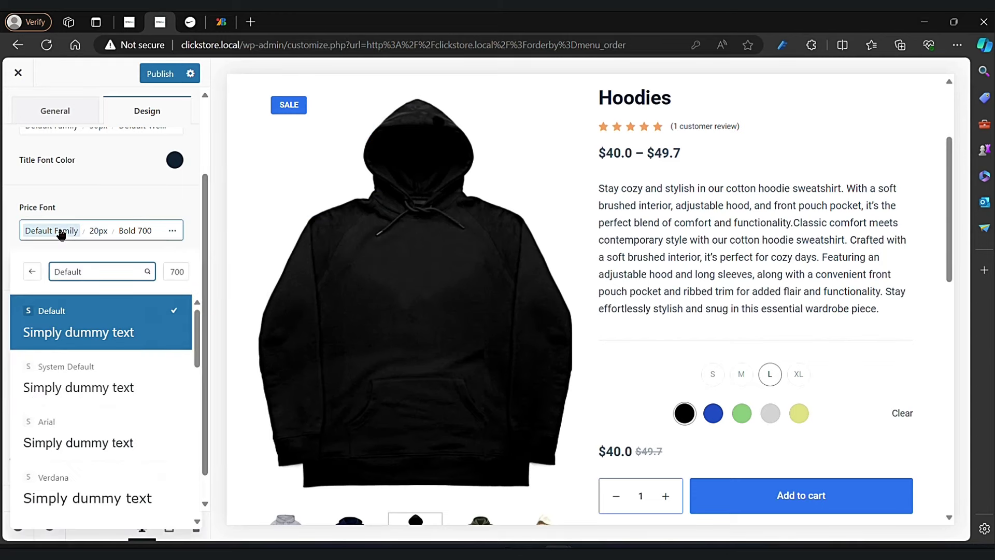
pyautogui.click(83, 265)
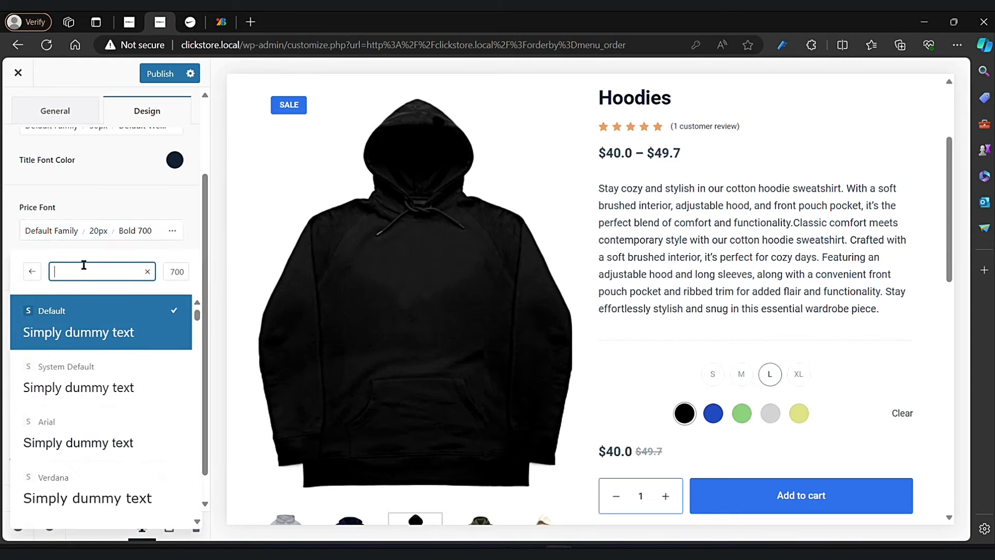
pyautogui.write('heebo')
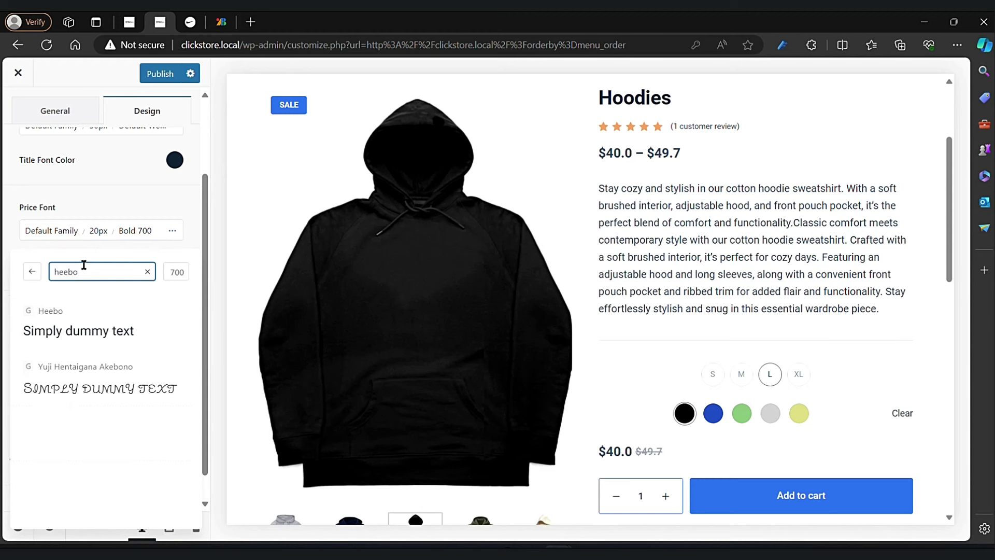
pyautogui.click(95, 313)
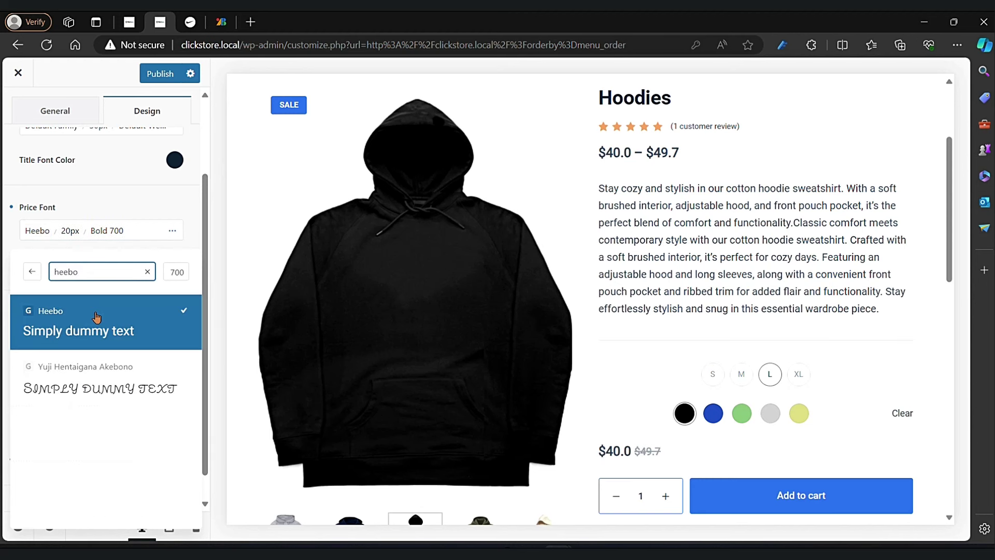
pyautogui.click(153, 188)
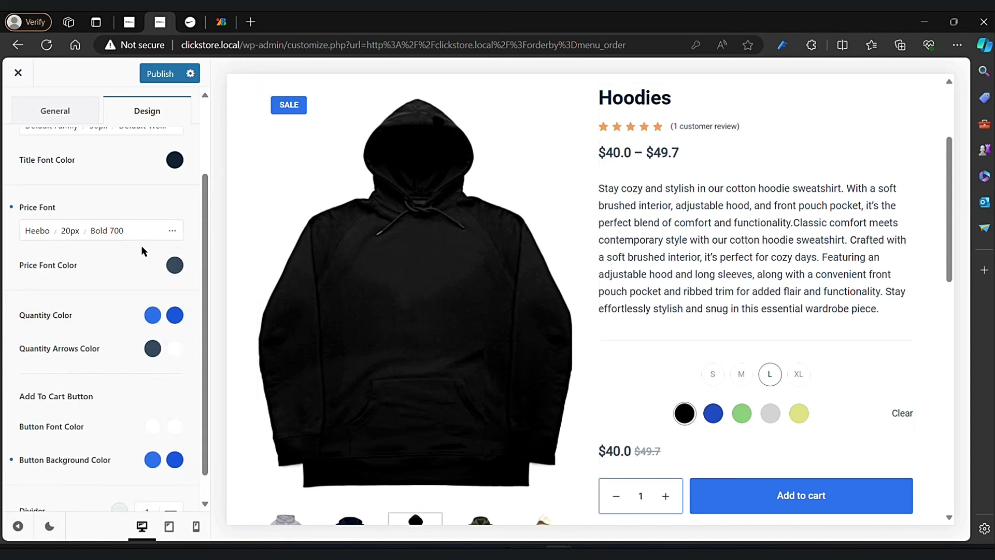
# Step: Set the Add To Cart button's normal background color to dark blue #000c94 and check it on the product page
pyautogui.scroll(2, 144, 250)
pyautogui.scroll(-1, 144, 250)
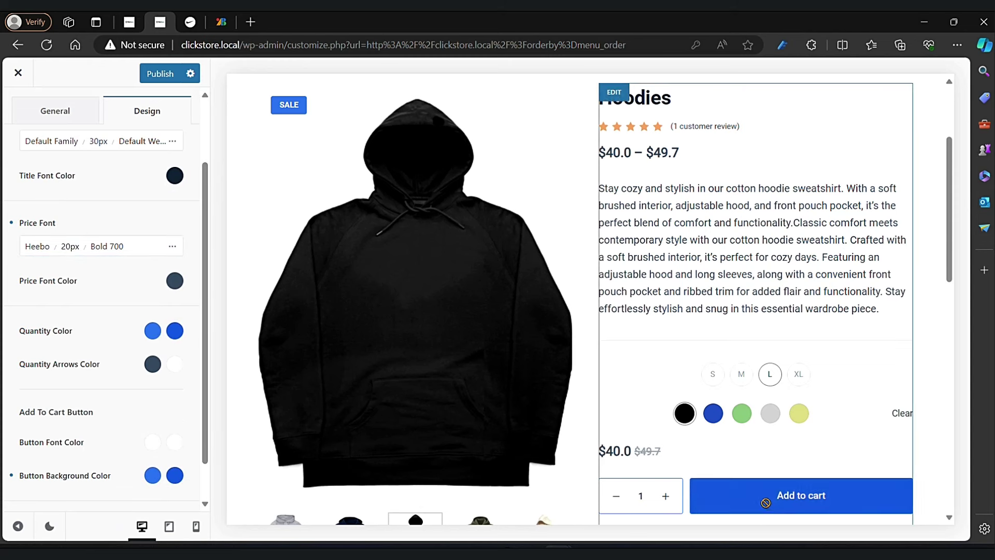
pyautogui.scroll(2, 150, 277)
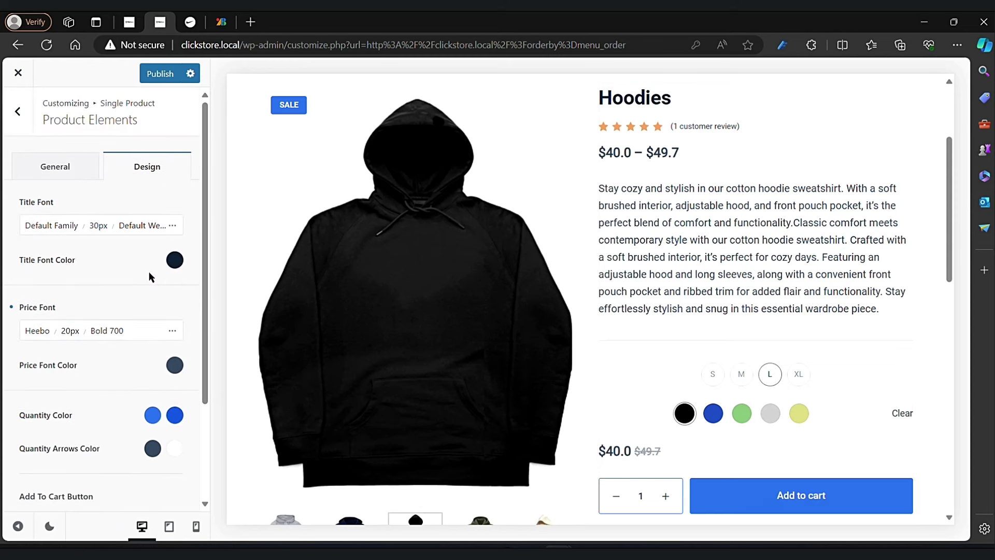
pyautogui.scroll(-2, 151, 277)
pyautogui.scroll(-1, 151, 326)
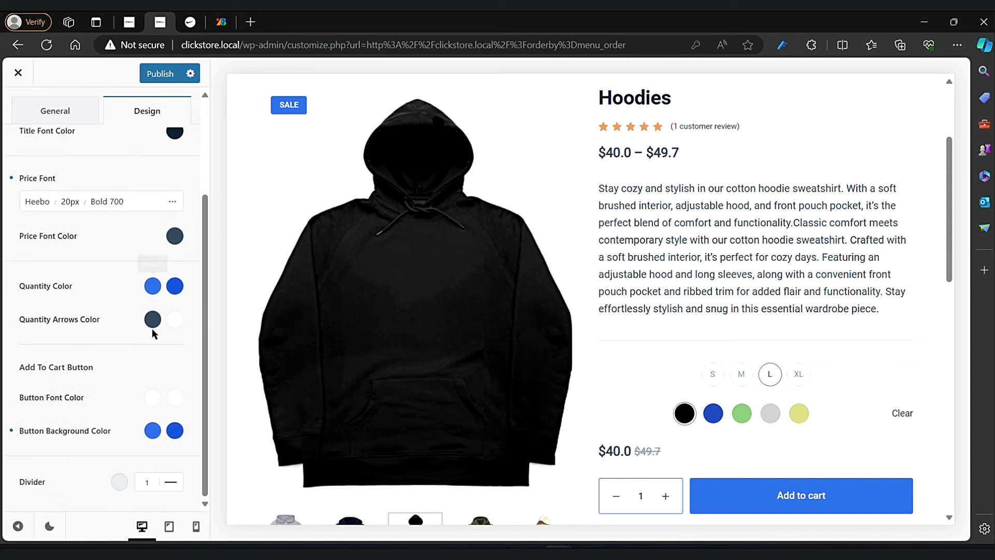
pyautogui.click(154, 433)
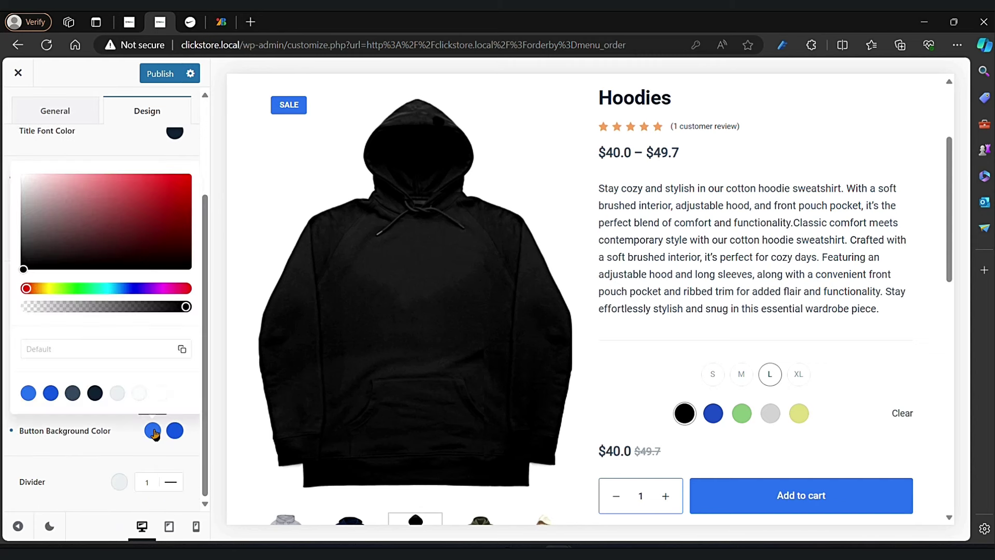
pyautogui.click(133, 289)
pyautogui.moveTo(174, 249); pyautogui.dragTo(191, 220)
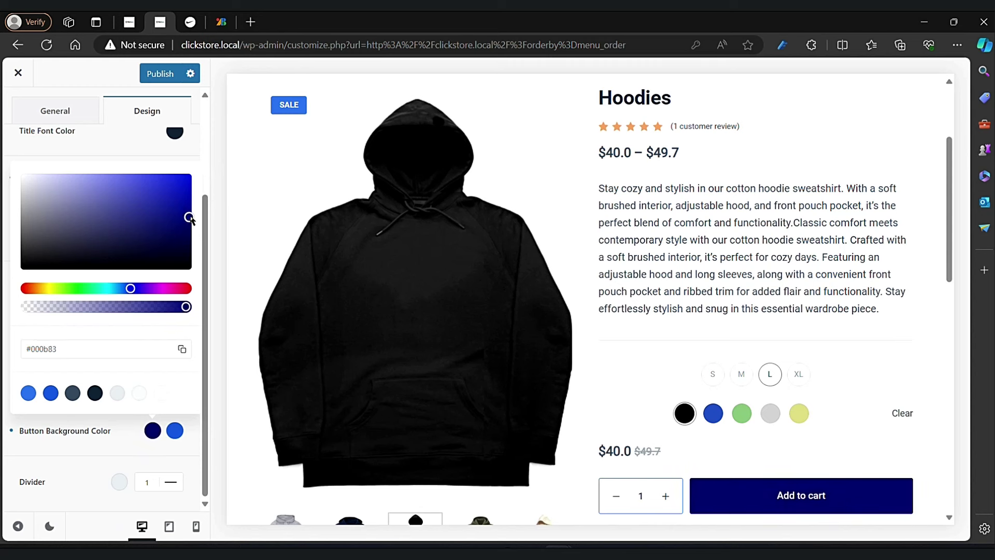
pyautogui.moveTo(189, 211); pyautogui.dragTo(189, 214)
pyautogui.scroll(3, 500, 225)
pyautogui.scroll(-1, 500, 225)
pyautogui.scroll(-3, 502, 233)
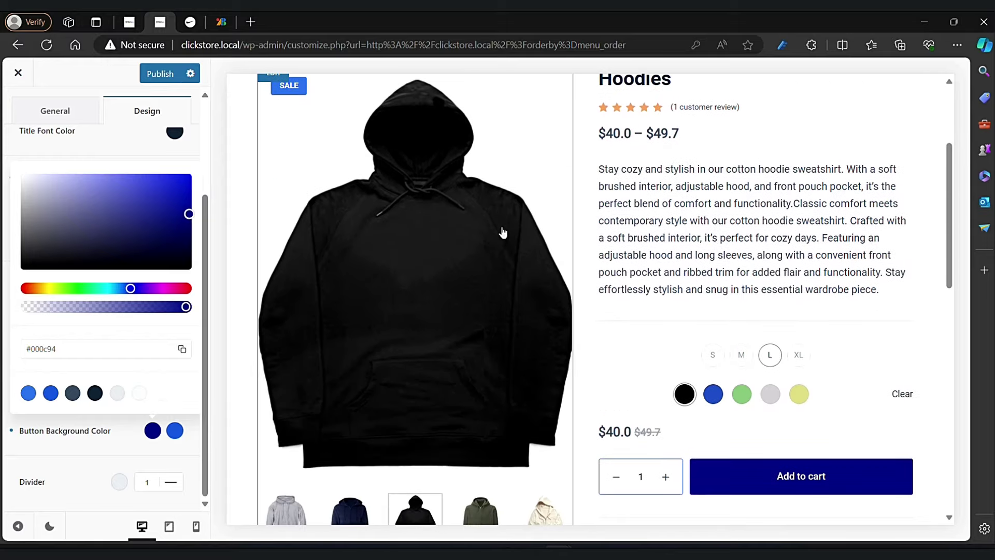
pyautogui.scroll(3, 503, 233)
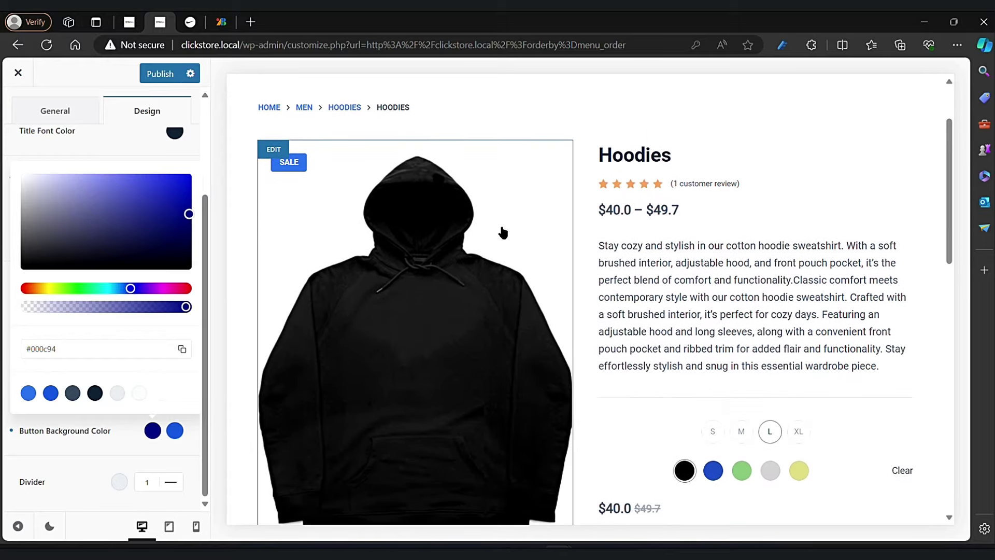
pyautogui.scroll(2, 502, 229)
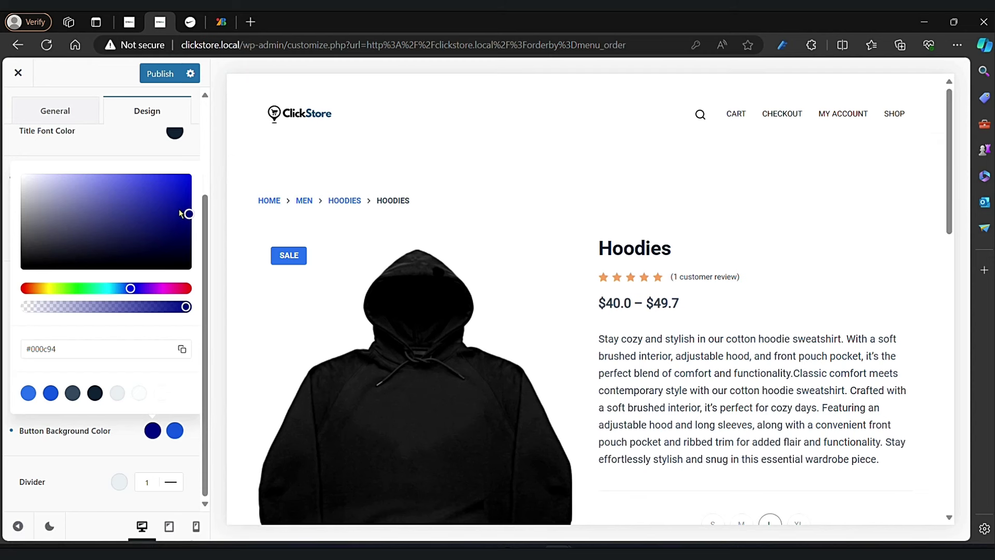
# Step: Change the Add To Cart button's normal background color to #2000be and publish the customizer changes
pyautogui.click(139, 290)
pyautogui.moveTo(140, 294); pyautogui.dragTo(137, 292)
pyautogui.click(165, 223)
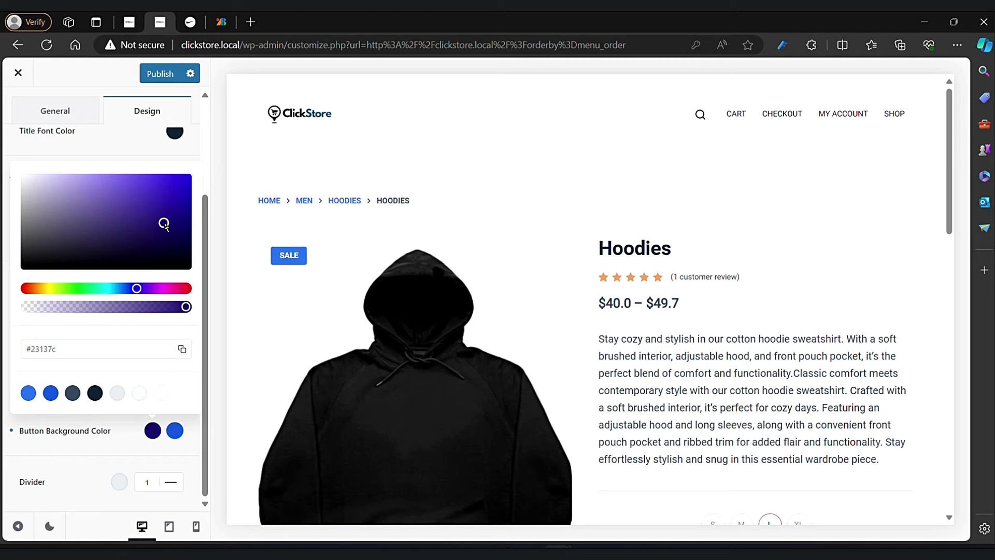
pyautogui.moveTo(164, 223); pyautogui.dragTo(158, 229)
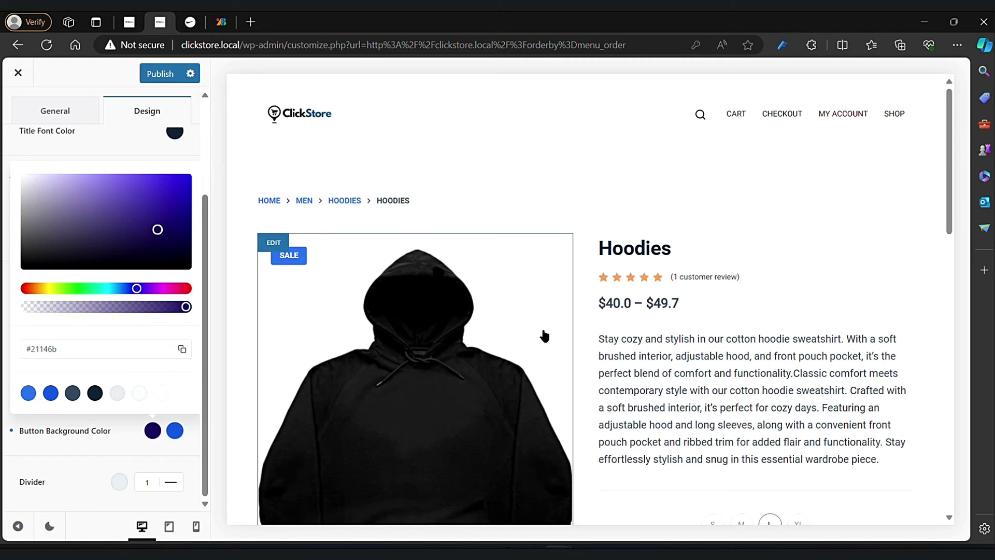
pyautogui.scroll(-5, 544, 335)
pyautogui.click(171, 228)
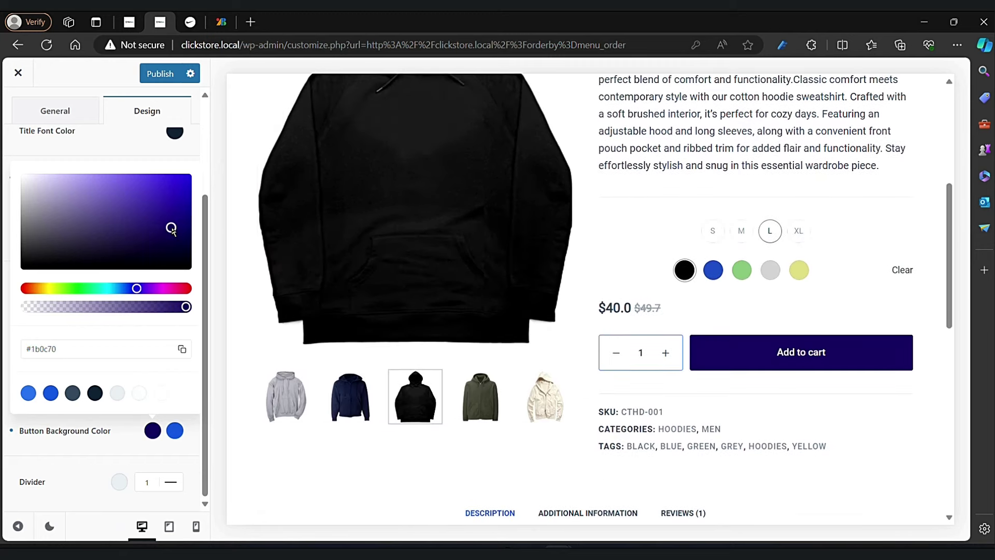
pyautogui.moveTo(171, 229)
pyautogui.mouseDown()
pyautogui.moveTo(190, 218)
pyautogui.moveTo(185, 177)
pyautogui.moveTo(198, 203)
pyautogui.mouseUp()
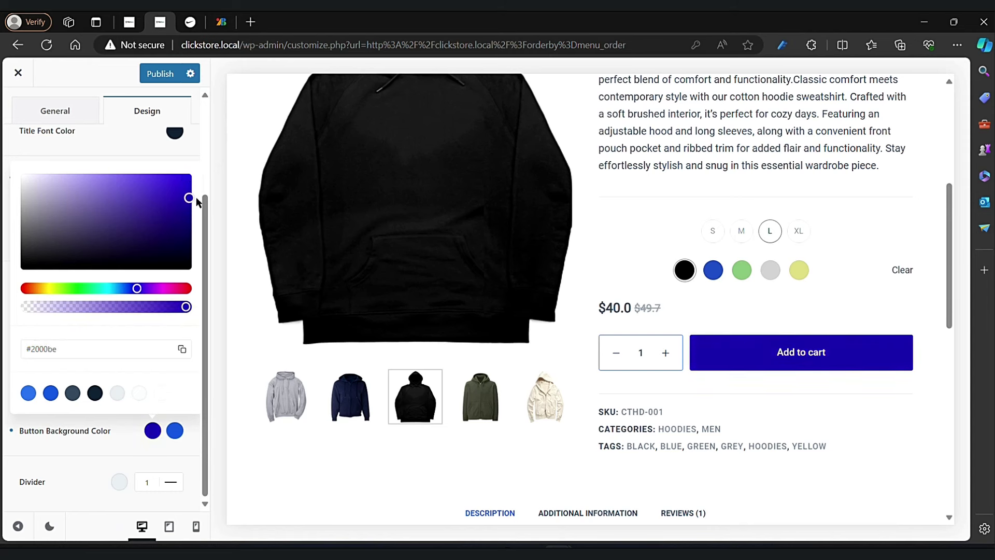
pyautogui.click(176, 439)
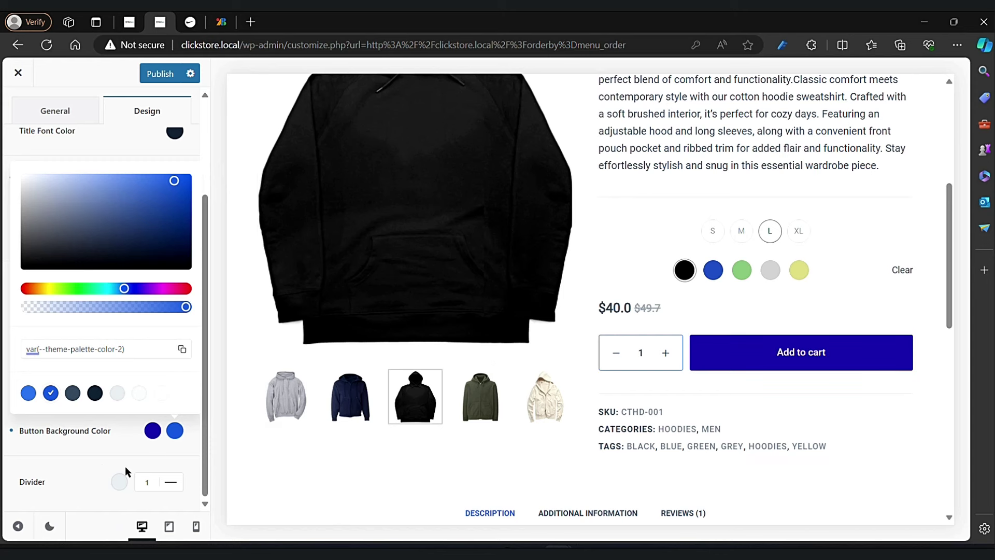
pyautogui.click(101, 462)
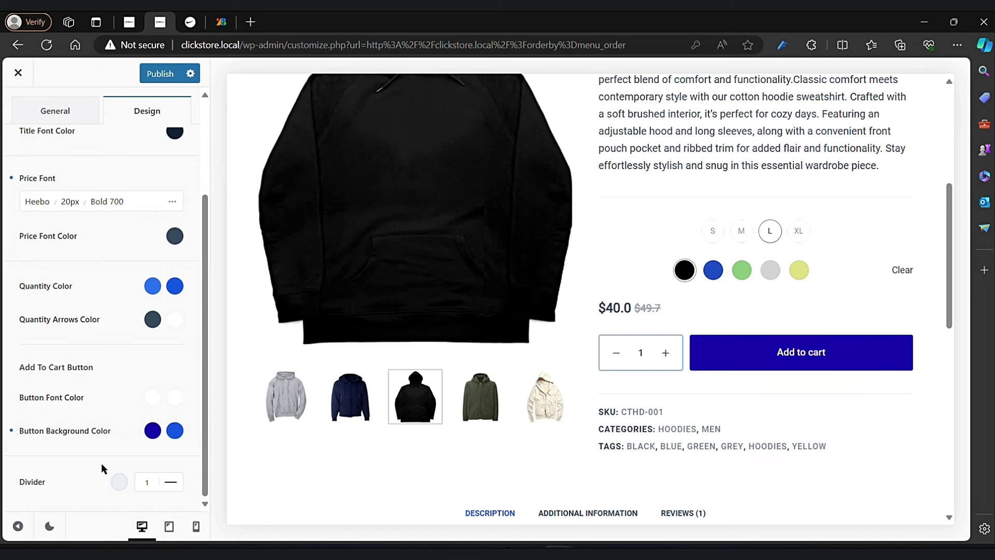
pyautogui.click(162, 76)
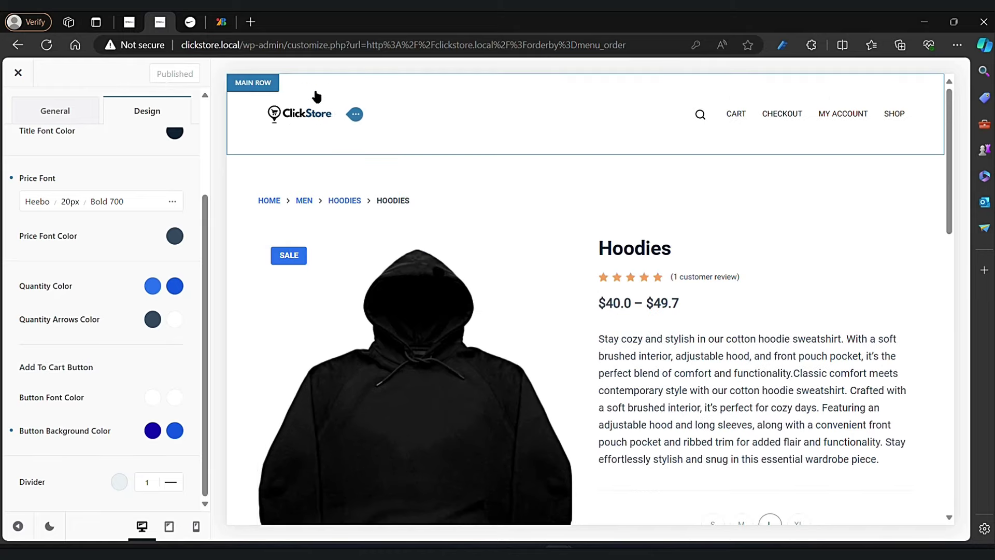
# Step: Examine the store logo in the preview's header and open canva.com in a new browser tab
pyautogui.scroll(5, 285, 115)
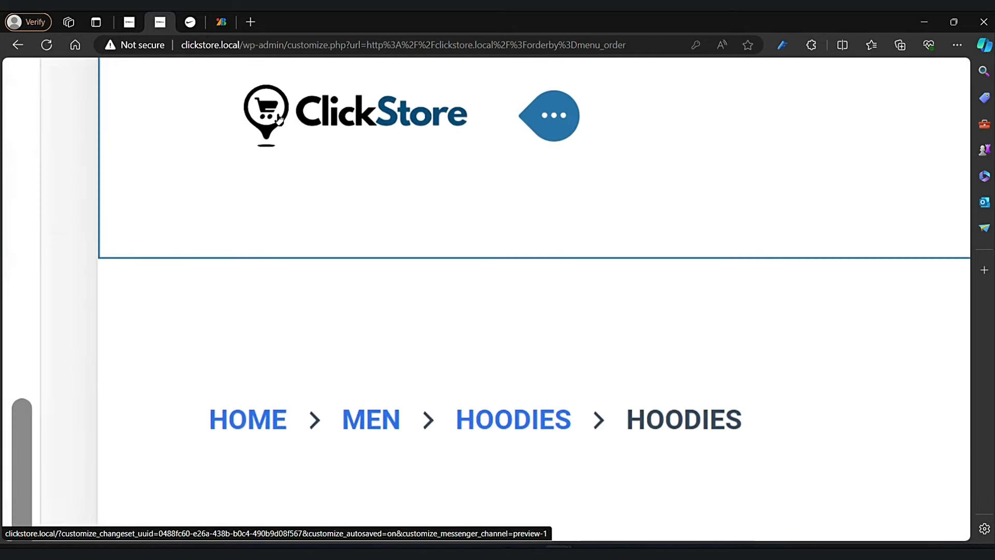
pyautogui.scroll(1, 279, 120)
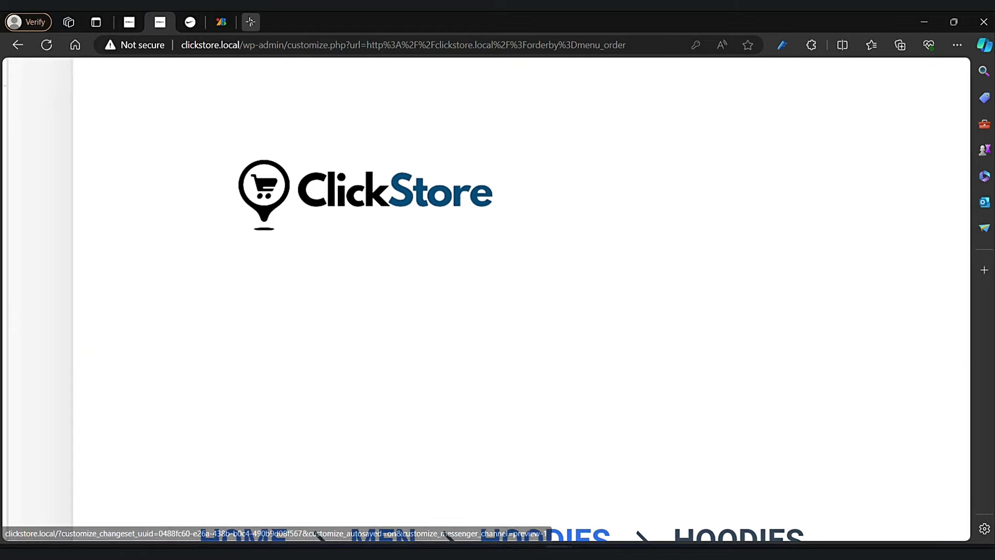
pyautogui.click(250, 22)
pyautogui.write('can')
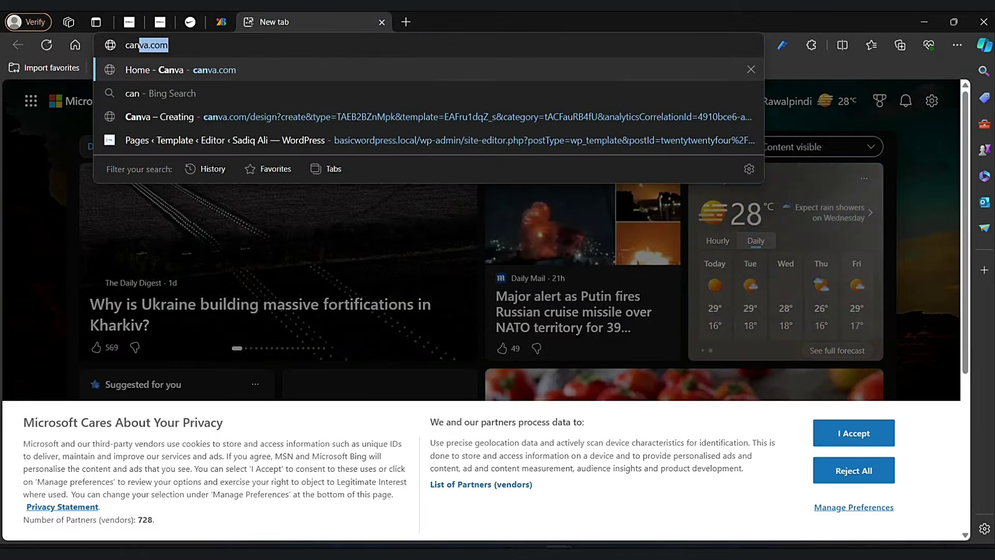
pyautogui.press('Return')
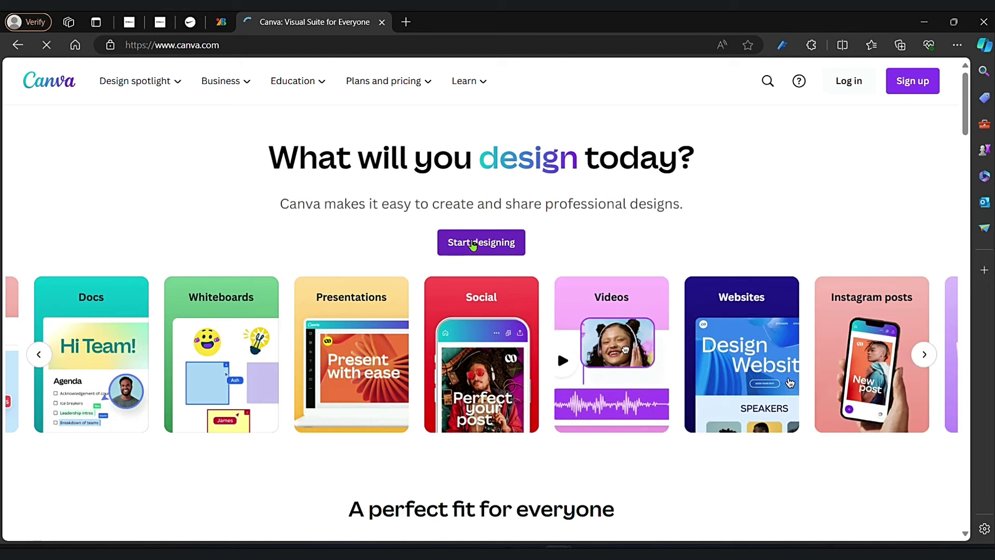
pyautogui.click(469, 242)
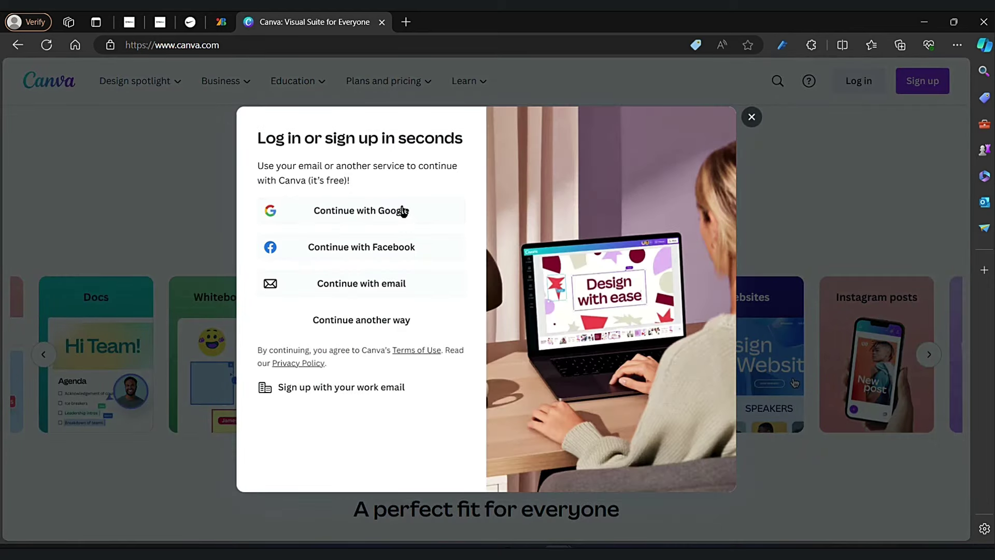
pyautogui.click(400, 210)
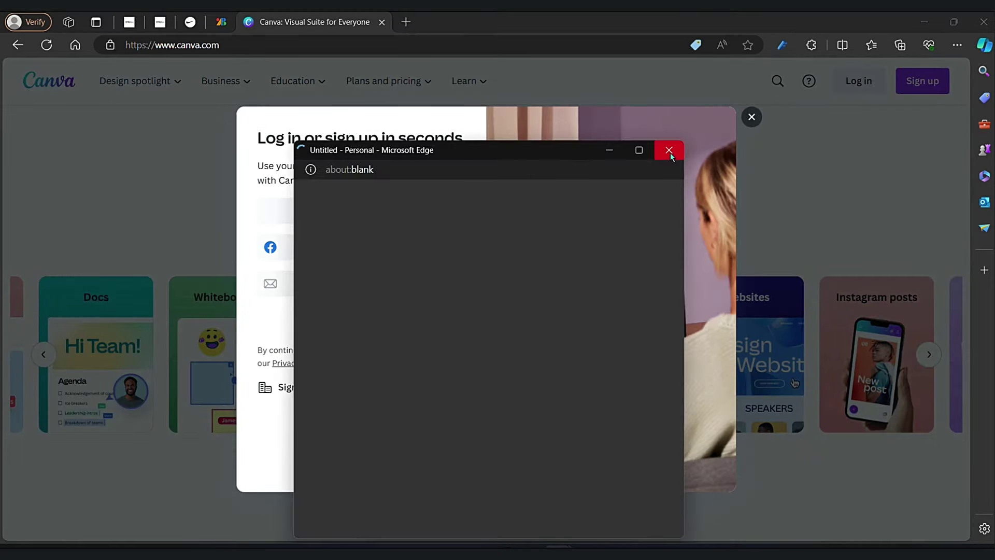
pyautogui.click(668, 150)
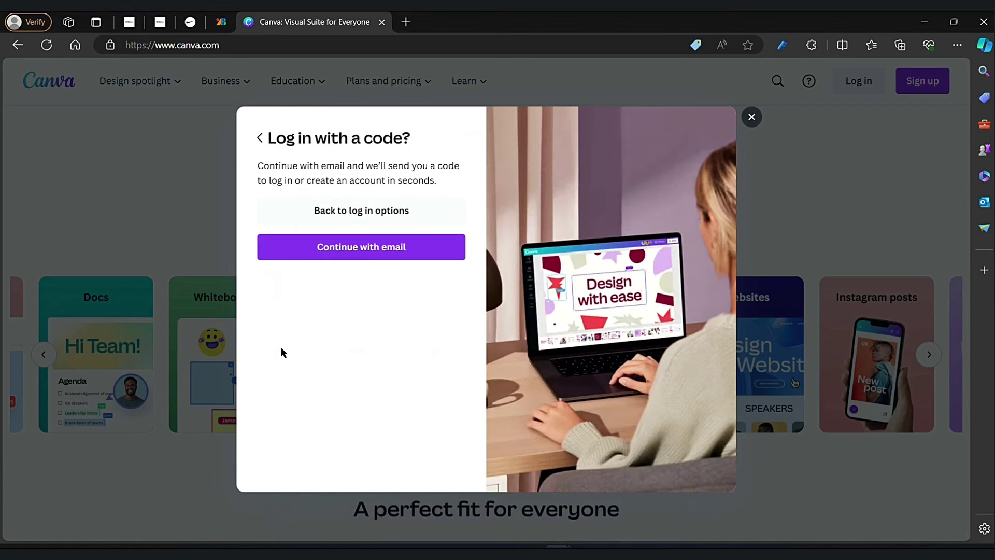
pyautogui.click(388, 218)
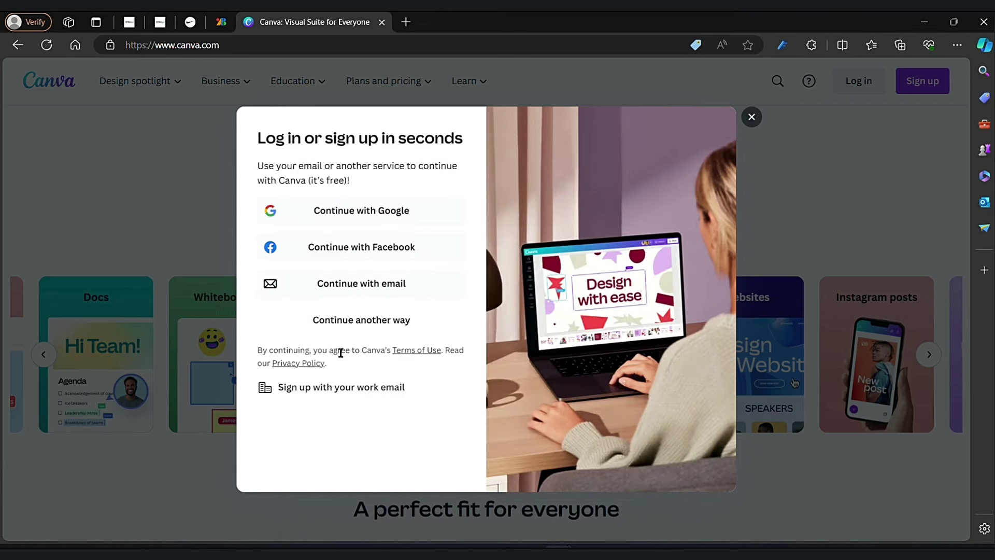
pyautogui.click(361, 321)
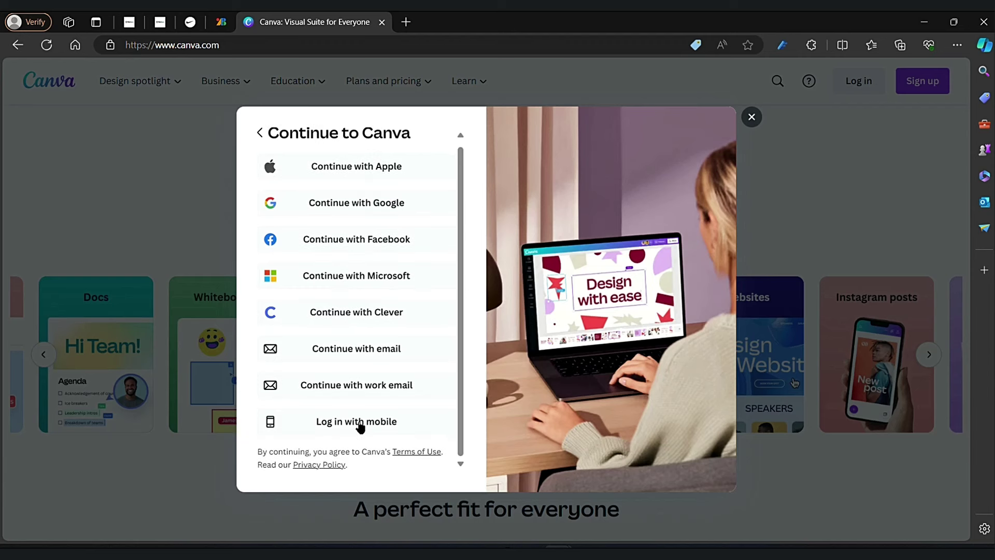
pyautogui.click(260, 138)
pyautogui.click(405, 213)
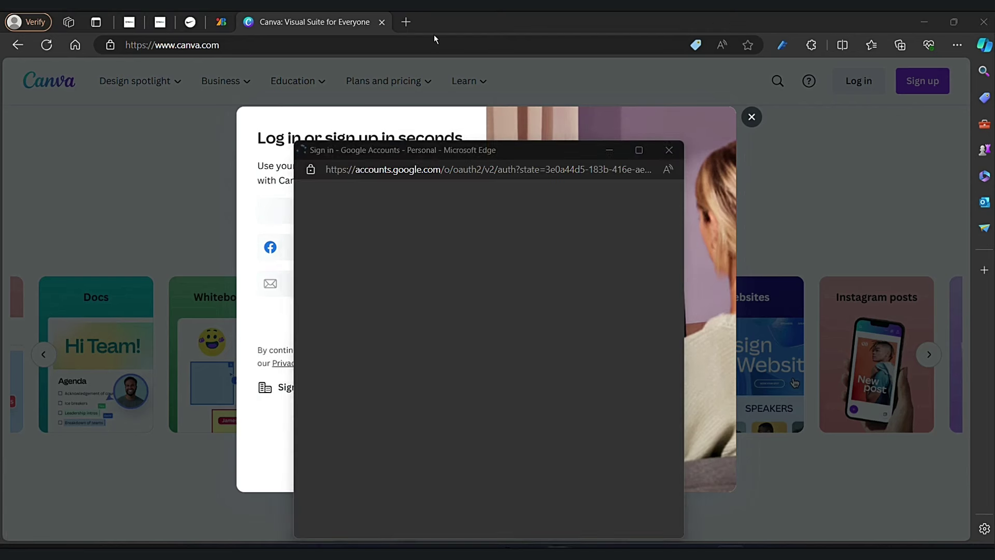
pyautogui.click(434, 34)
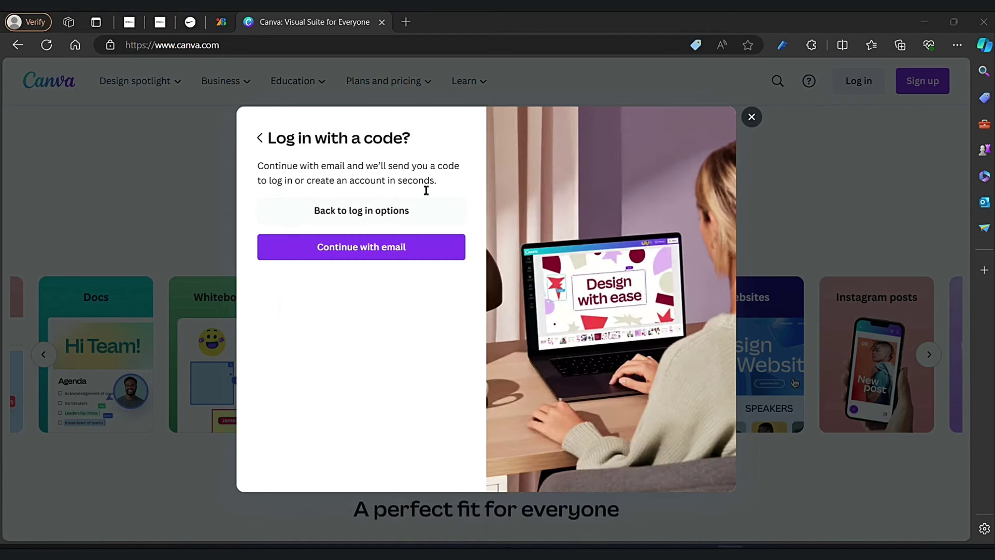
pyautogui.click(751, 117)
# Step: Switch to the Chrome window with the Canva home page and open the ClickStore logo from the recent designs
pyautogui.moveTo(500, 550)
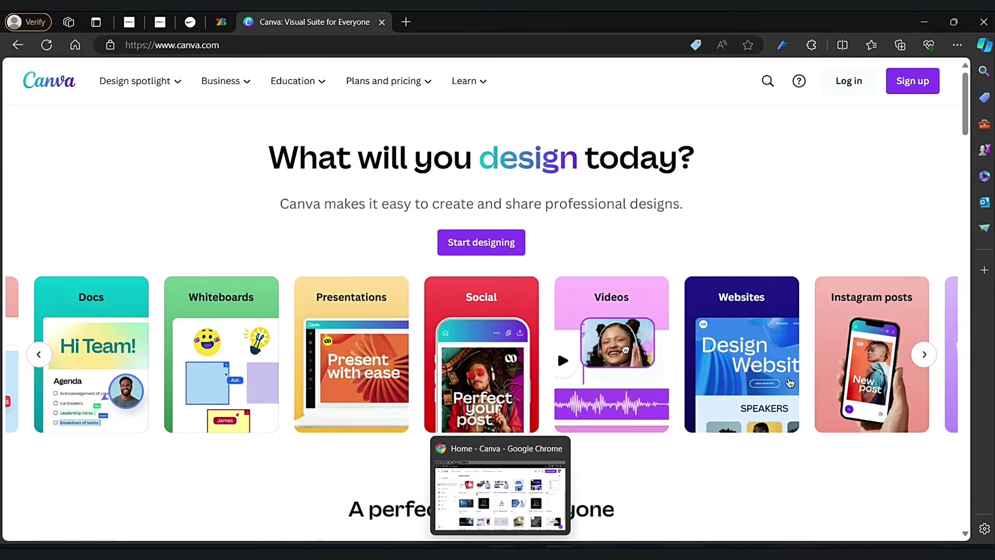
pyautogui.click(500, 498)
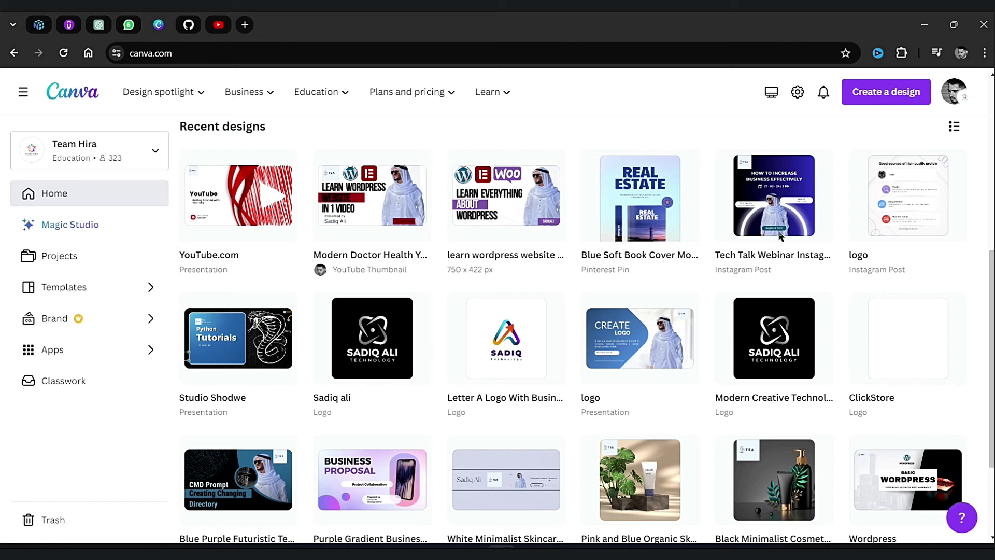
pyautogui.click(905, 335)
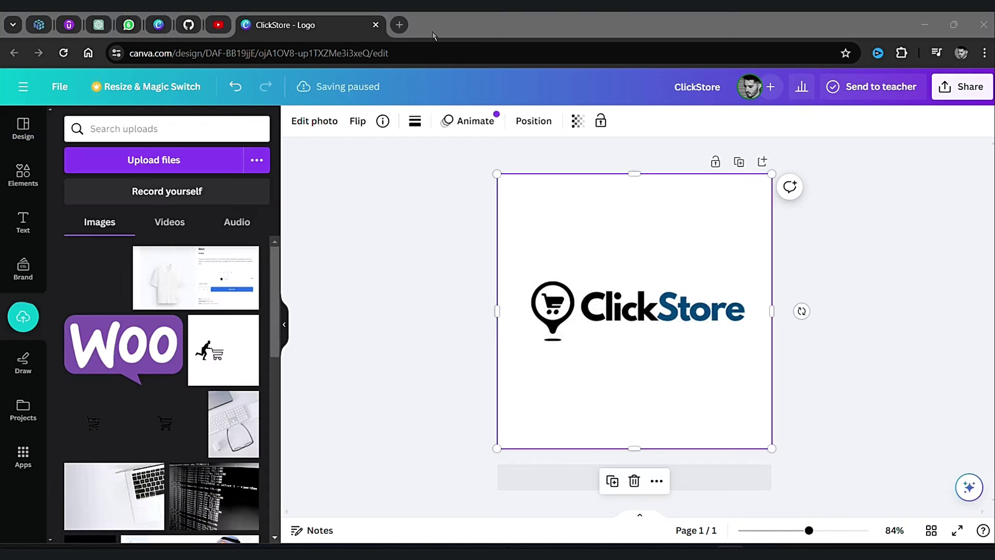
pyautogui.click(652, 327)
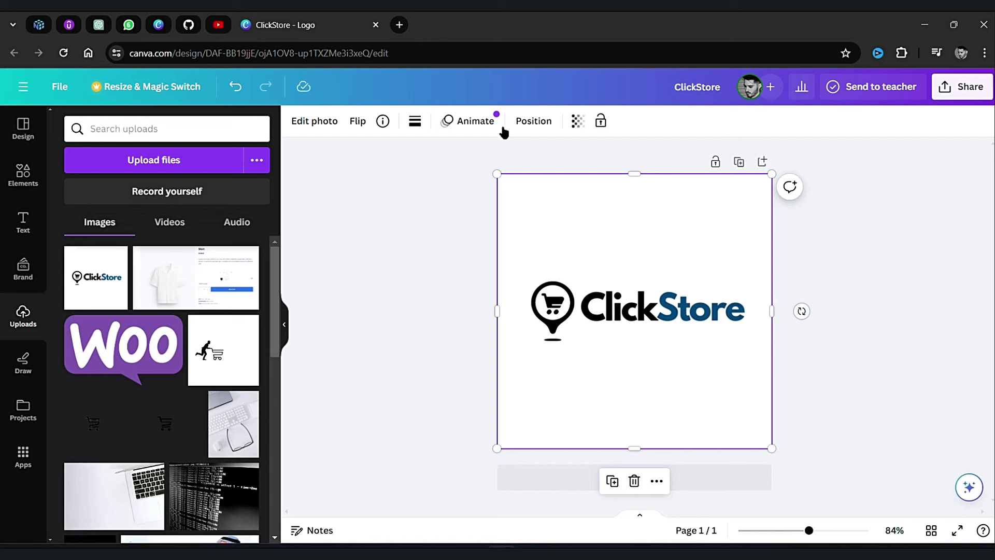
pyautogui.click(315, 122)
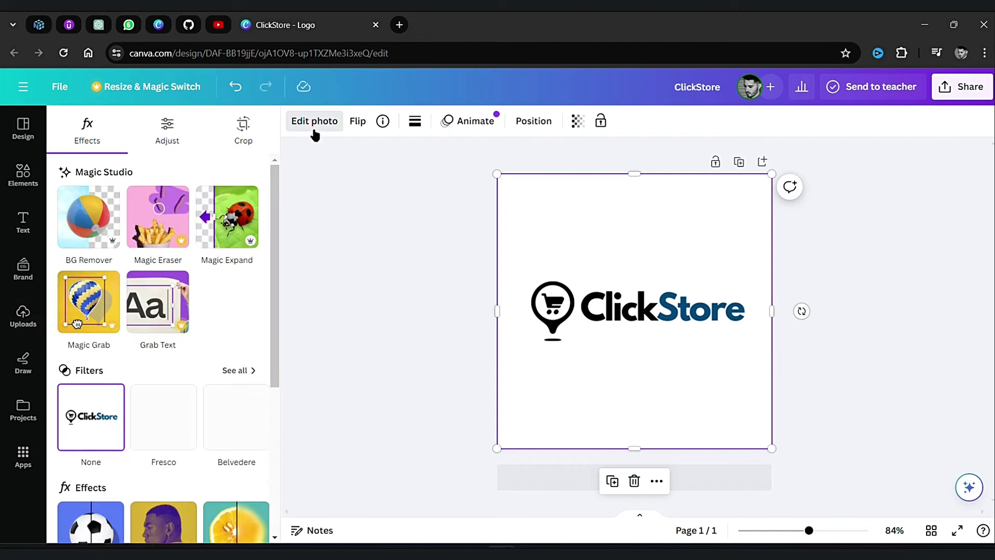
pyautogui.scroll(-4, 144, 333)
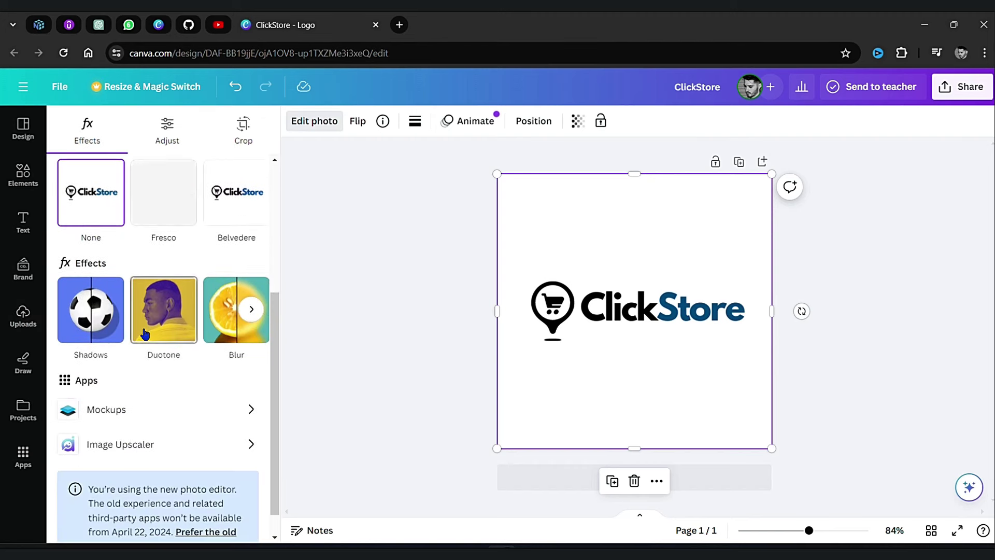
pyautogui.scroll(-2, 244, 311)
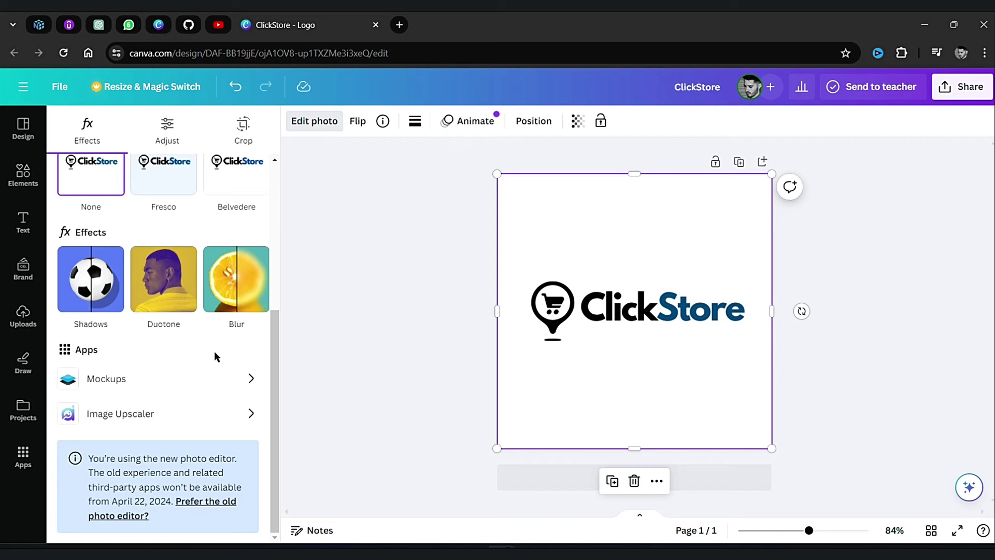
pyautogui.click(26, 185)
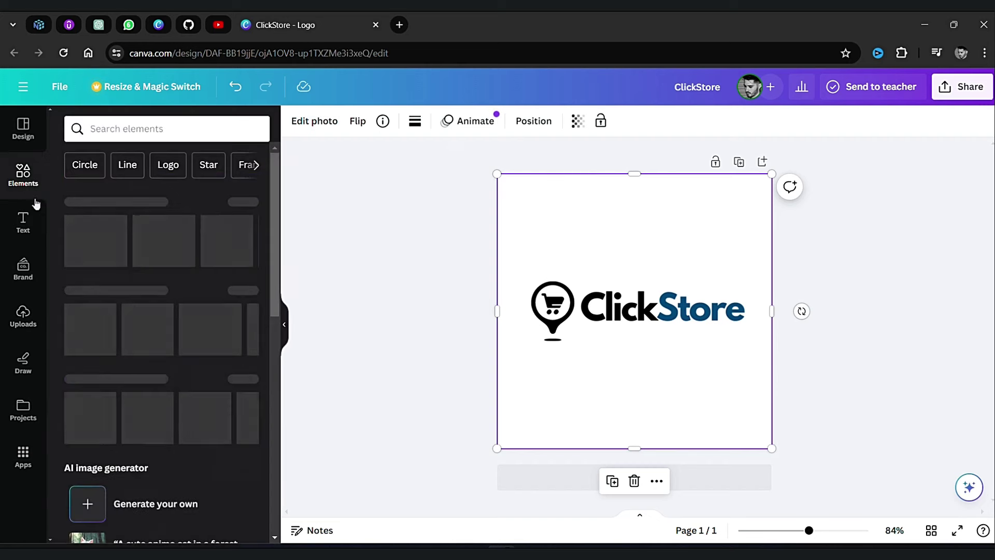
# Step: Add a default heading text to the design page above the ClickStore logo
pyautogui.click(37, 218)
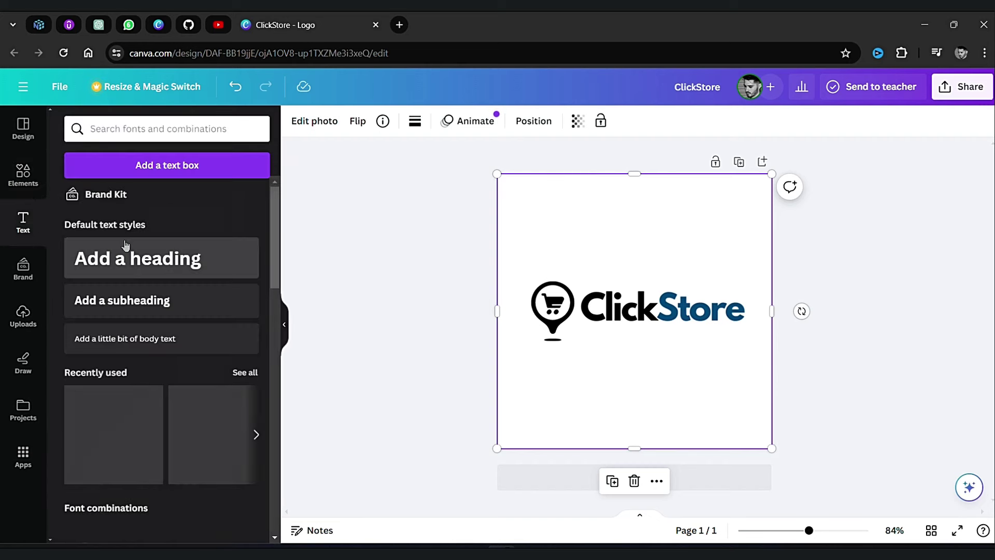
pyautogui.moveTo(197, 258); pyautogui.dragTo(654, 217)
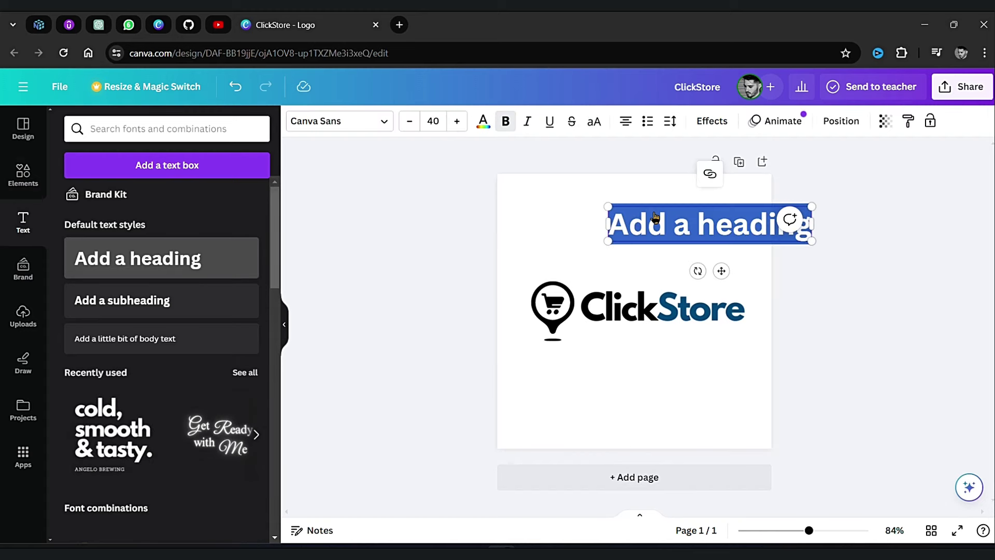
pyautogui.click(583, 309)
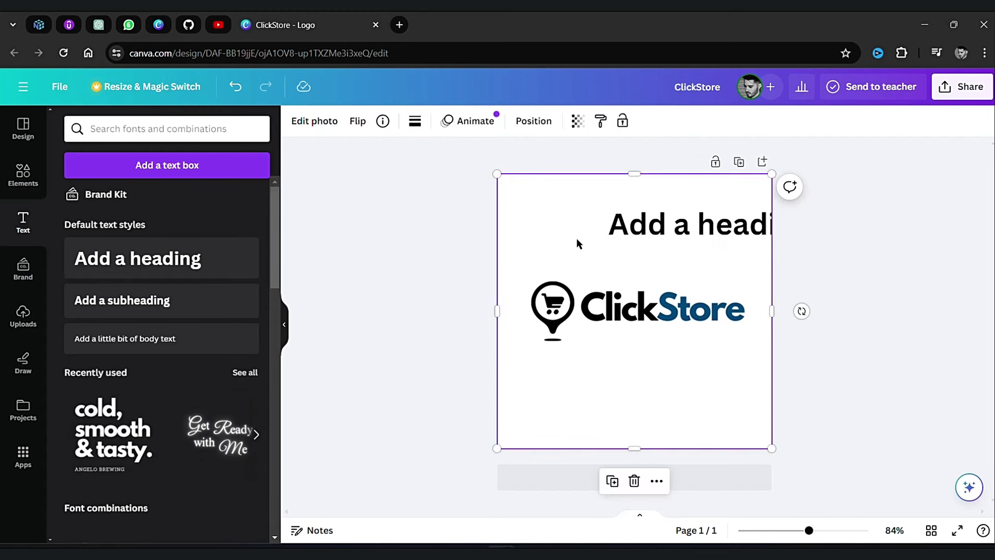
# Step: Recolor the heading text above the logo with the blue from the logo's photo colors
pyautogui.click(667, 222)
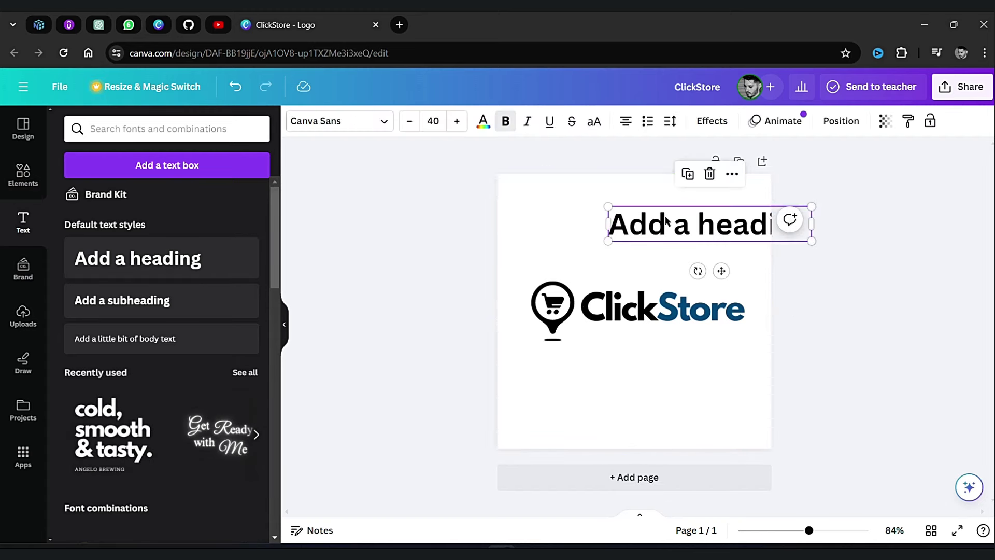
pyautogui.click(483, 120)
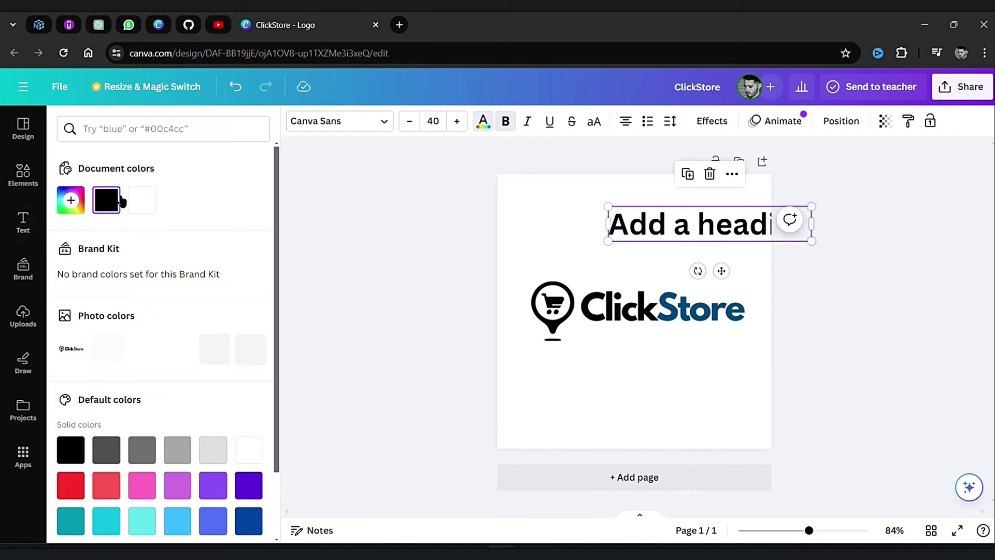
pyautogui.click(71, 200)
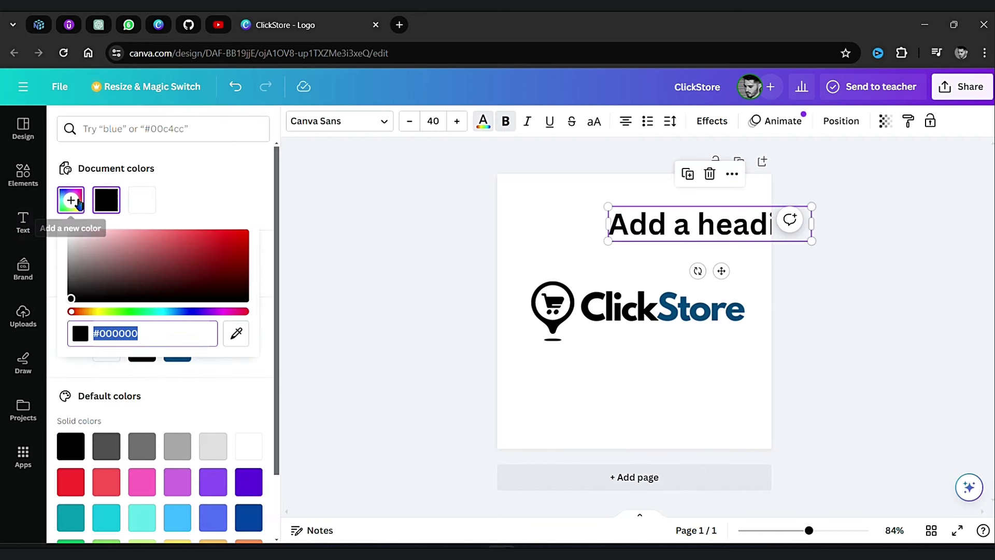
pyautogui.click(231, 359)
pyautogui.click(176, 347)
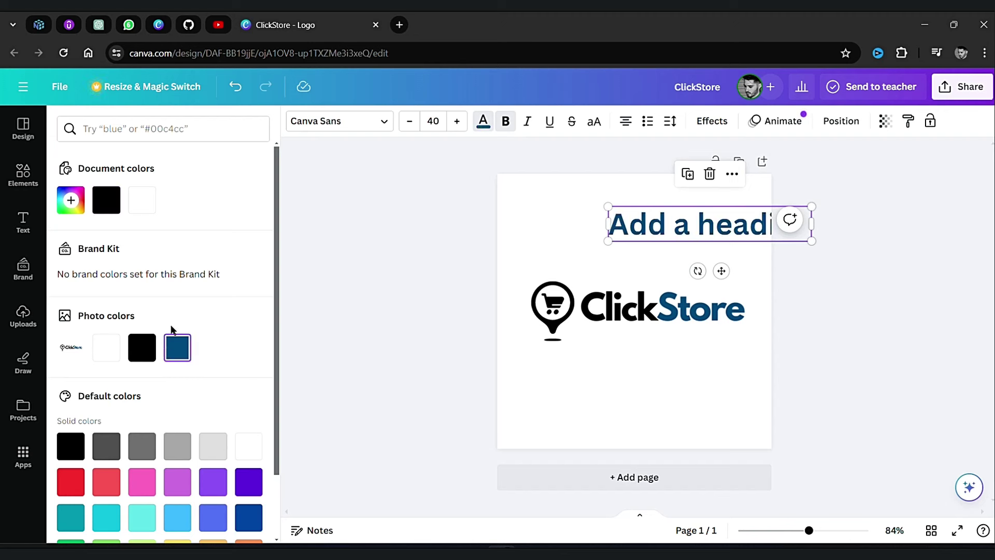
# Step: Sample the blue of the word "Store" in the logo as the heading's color and copy its hex code #004E86
pyautogui.click(71, 200)
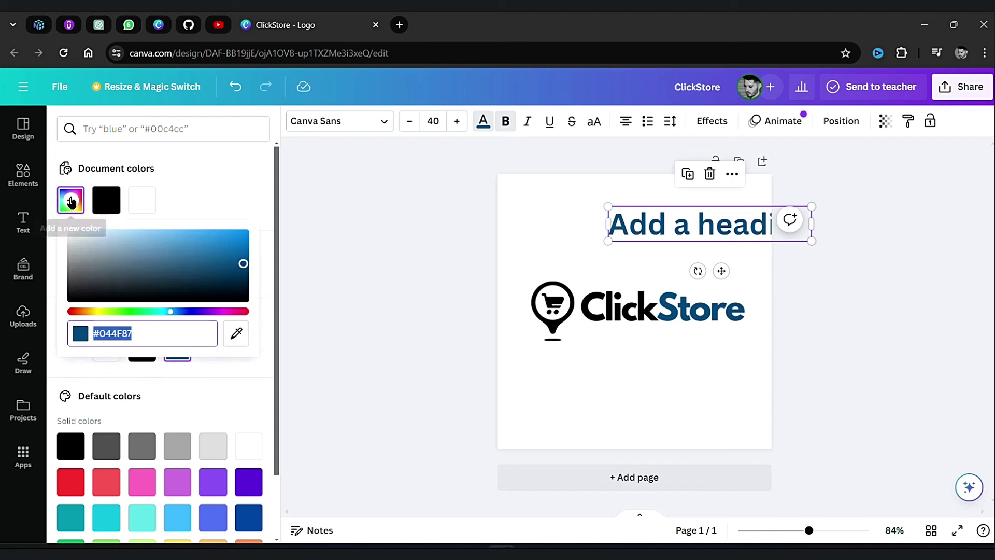
pyautogui.click(152, 327)
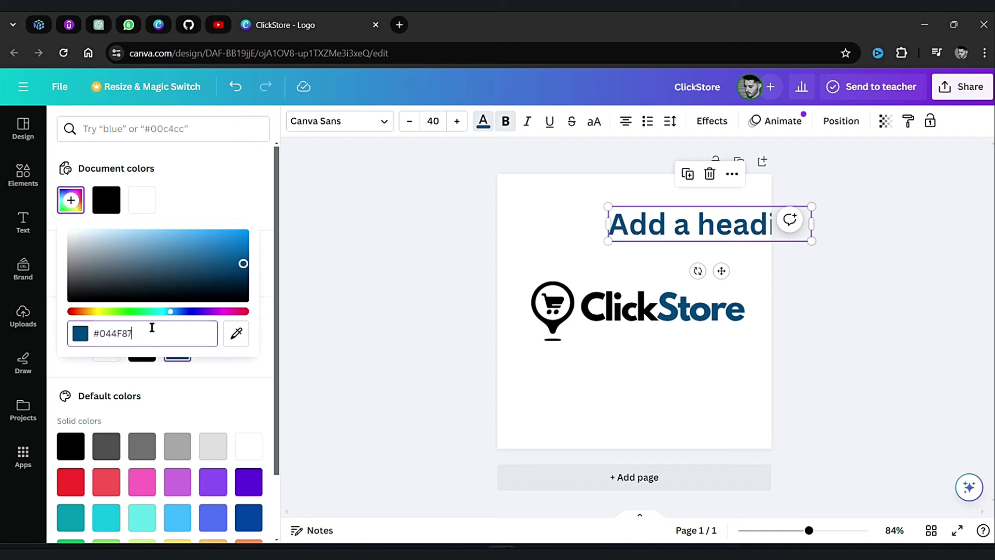
pyautogui.click(235, 338)
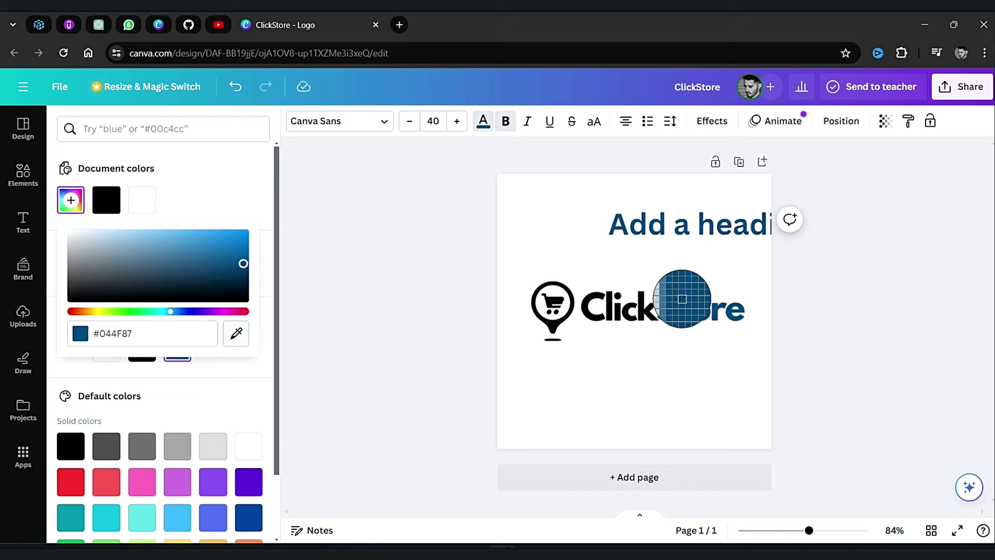
pyautogui.click(682, 301)
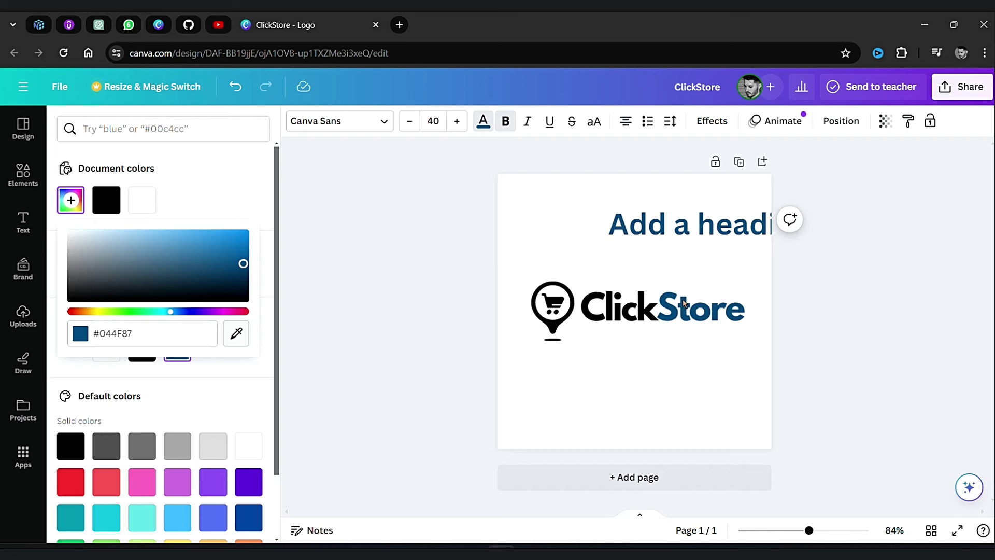
pyautogui.click(194, 333)
pyautogui.hotkey('ctrl', 'c')
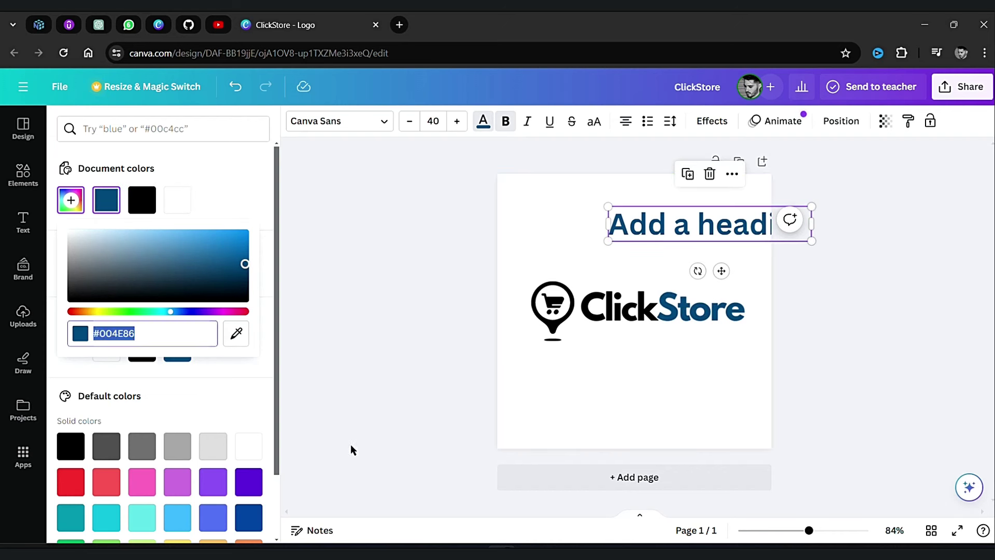
# Step: Switch to the Edge window's customizer page and set the Add To Cart button's normal background color to #004E86
pyautogui.click(543, 547)
pyautogui.click(438, 450)
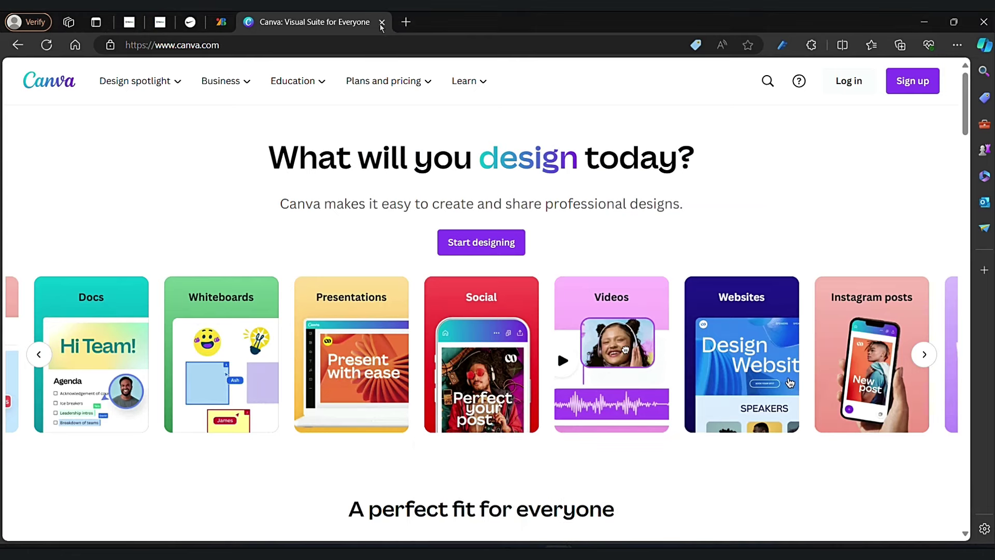
pyautogui.click(160, 22)
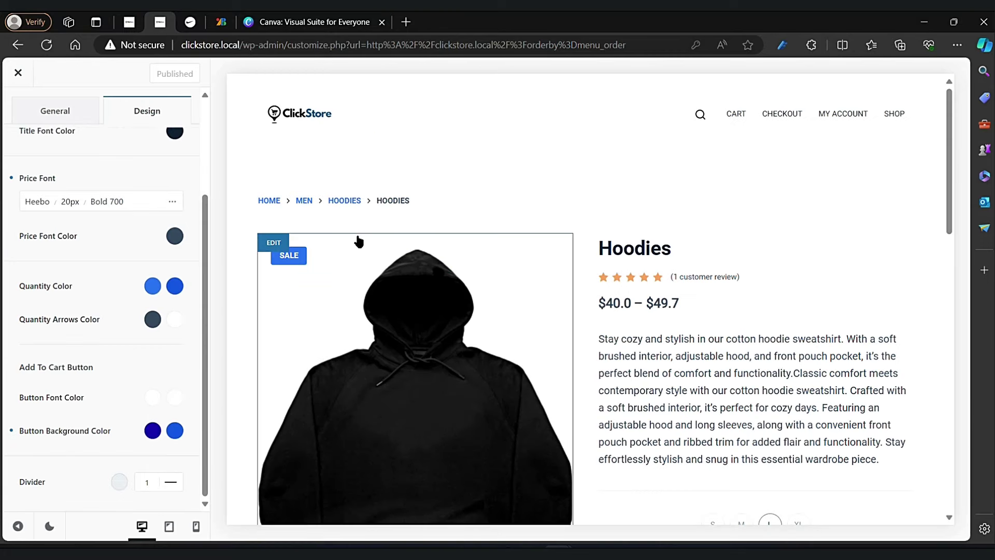
pyautogui.click(152, 430)
pyautogui.click(89, 343)
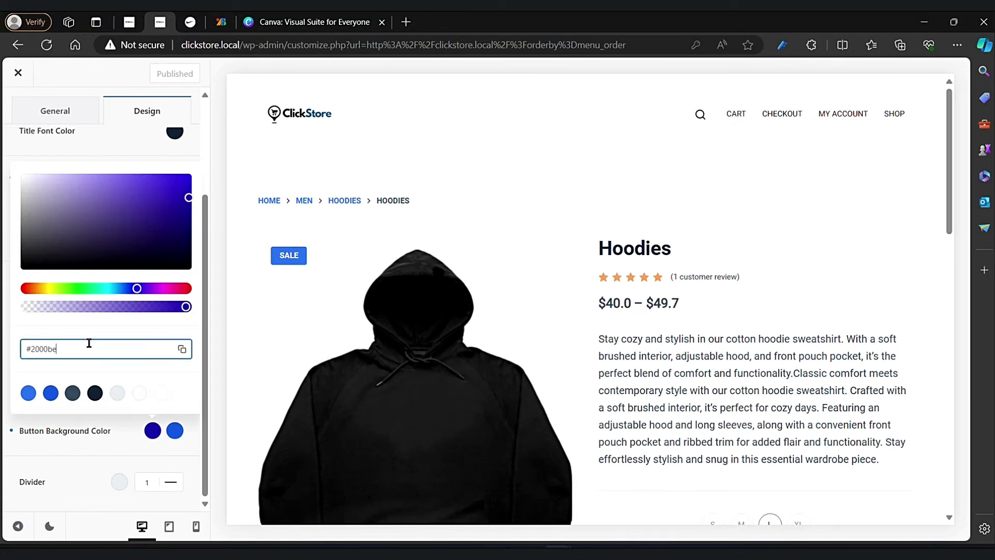
pyautogui.hotkey('ctrl', 'a')
pyautogui.hotkey('ctrl', 'v')
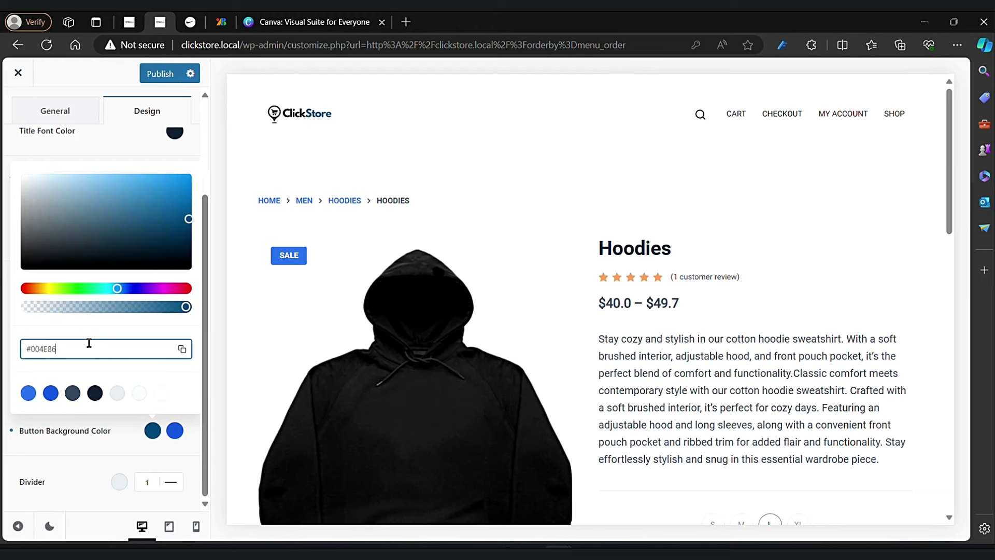
pyautogui.scroll(-4, 633, 402)
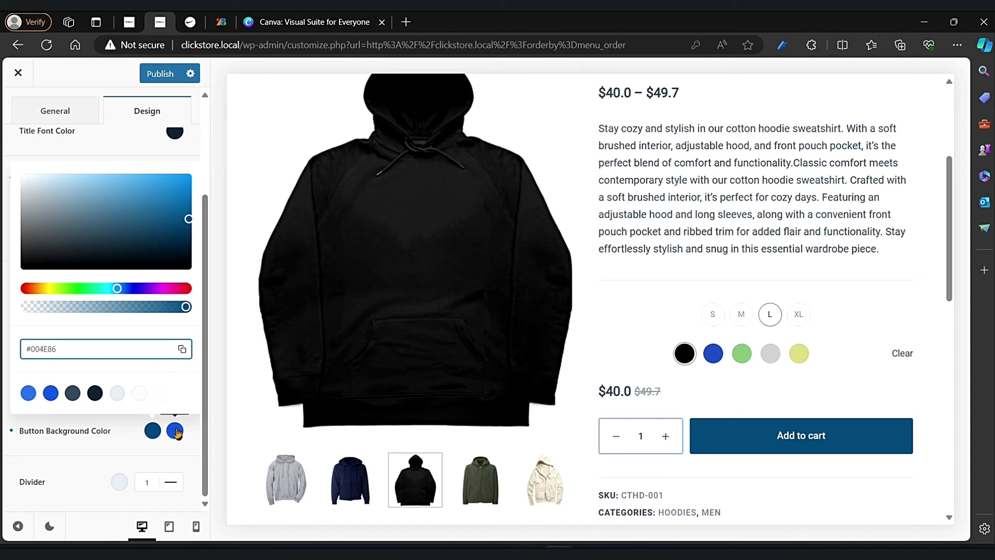
# Step: Set the Add To Cart button's hover background color to the darker blue #013256 and publish the changes
pyautogui.click(50, 393)
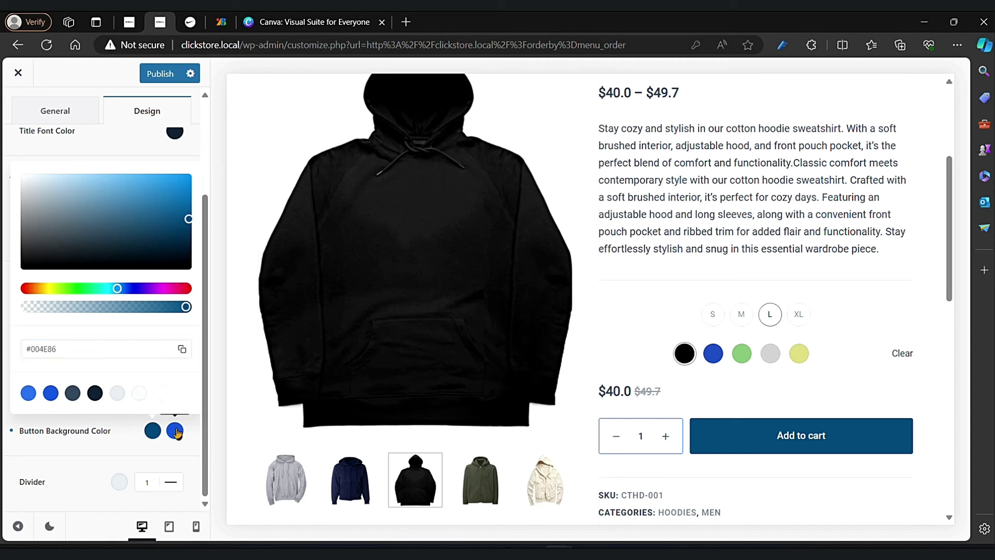
pyautogui.click(125, 349)
pyautogui.hotkey('ctrl', 'a')
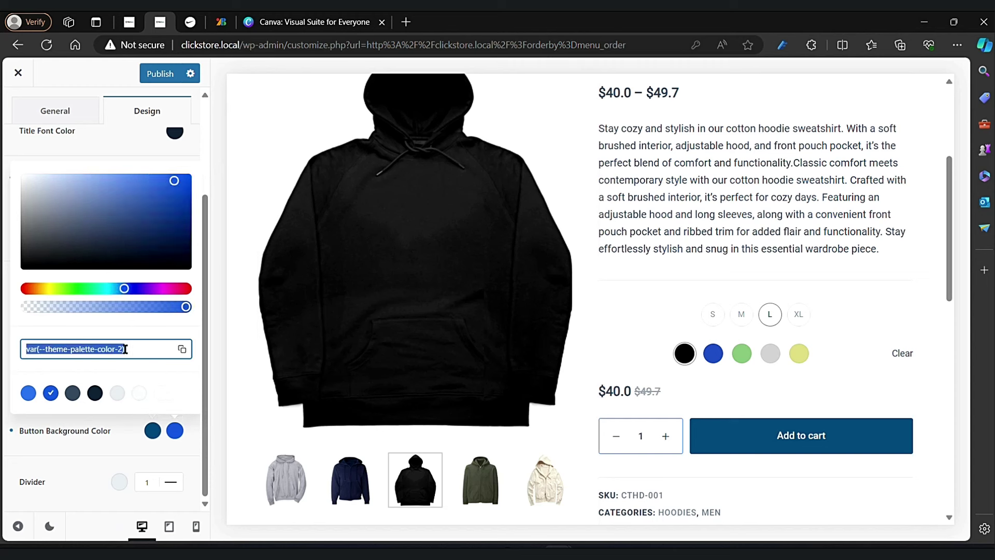
pyautogui.hotkey('ctrl', 'v')
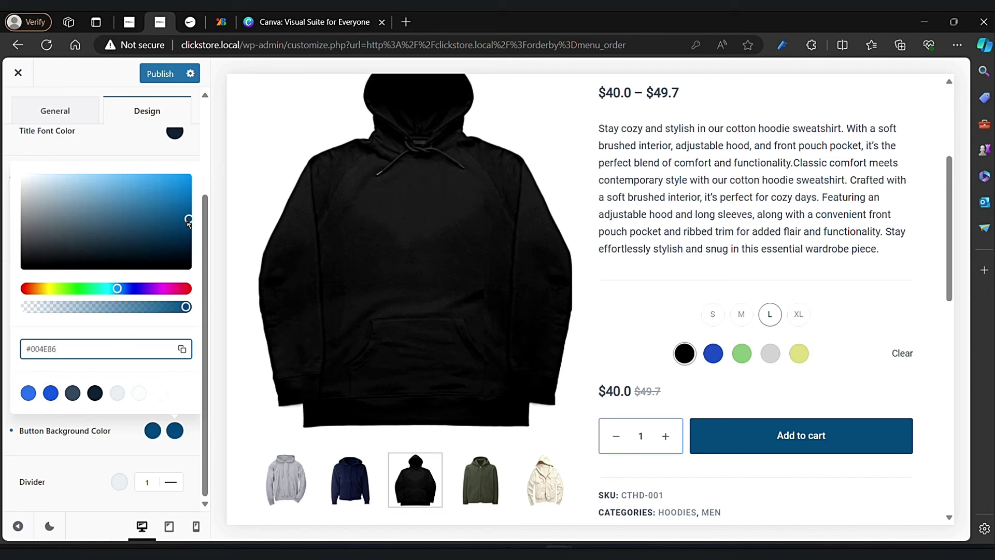
pyautogui.press('Return')
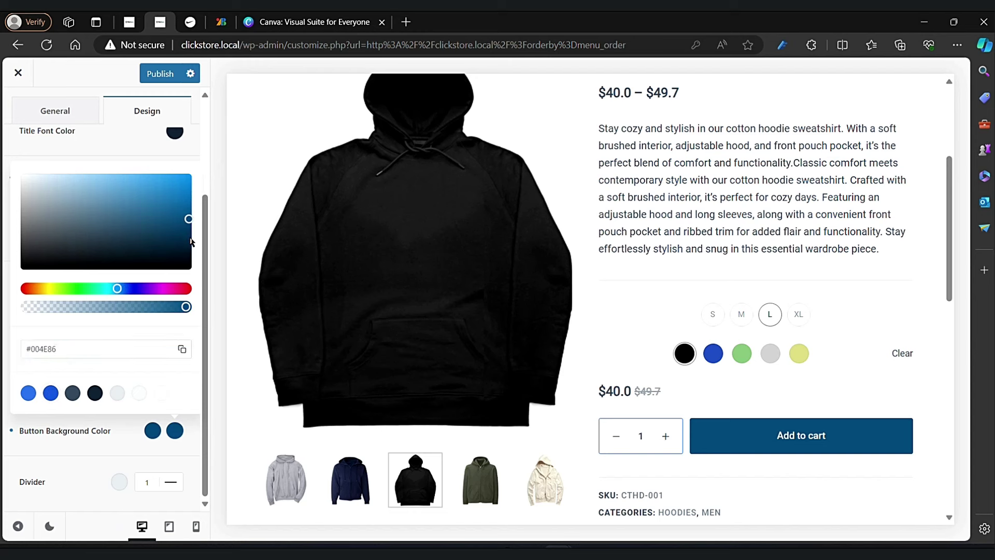
pyautogui.click(188, 237)
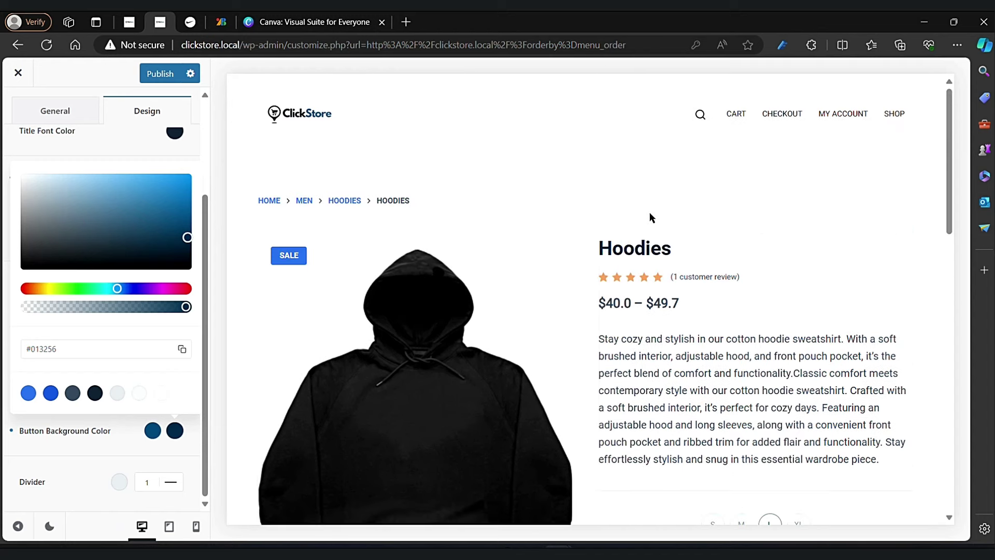
pyautogui.click(166, 74)
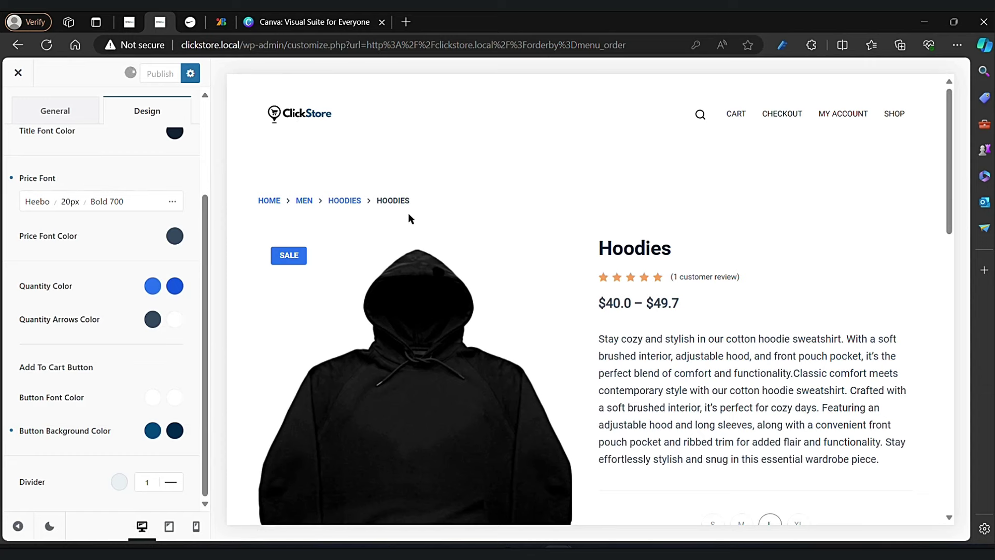
# Step: Edit the product page's breadcrumbs design and set their link color to #004E86
pyautogui.scroll(-8, 565, 221)
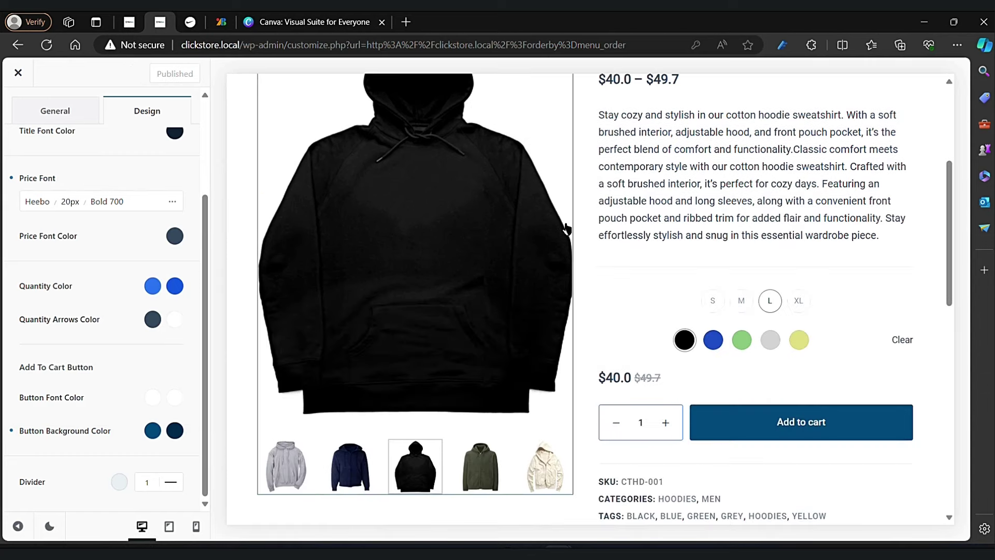
pyautogui.scroll(8, 565, 222)
pyautogui.scroll(-5, 451, 244)
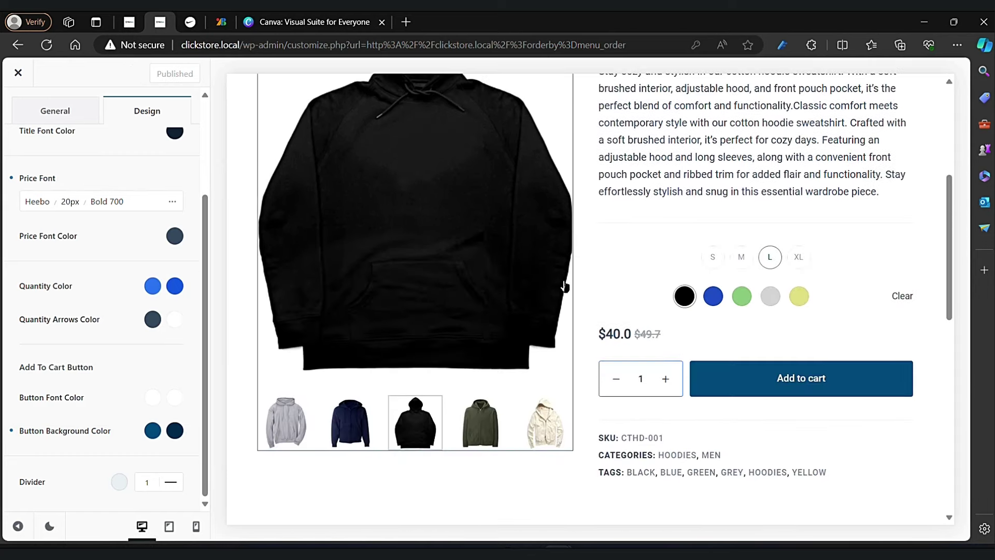
pyautogui.scroll(5, 657, 340)
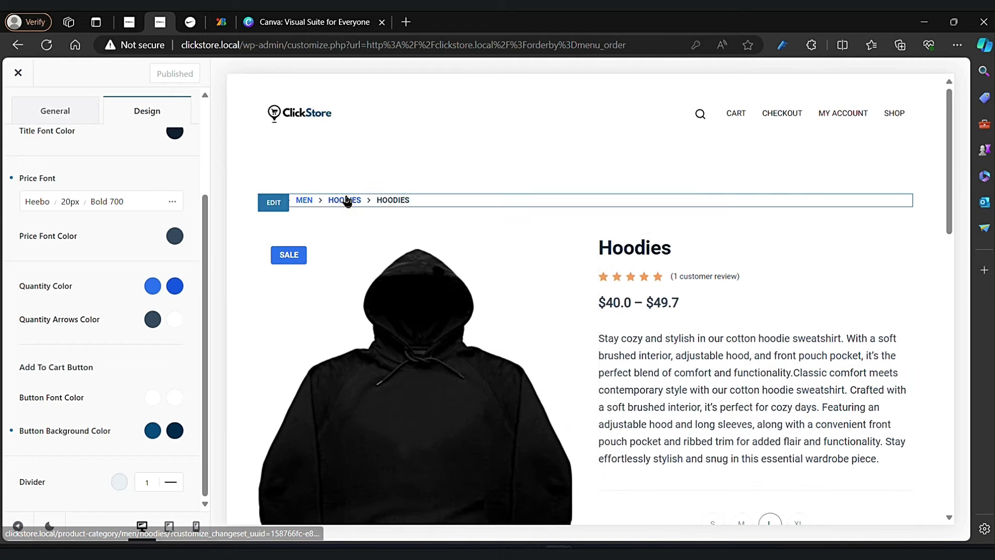
pyautogui.click(277, 205)
pyautogui.click(158, 171)
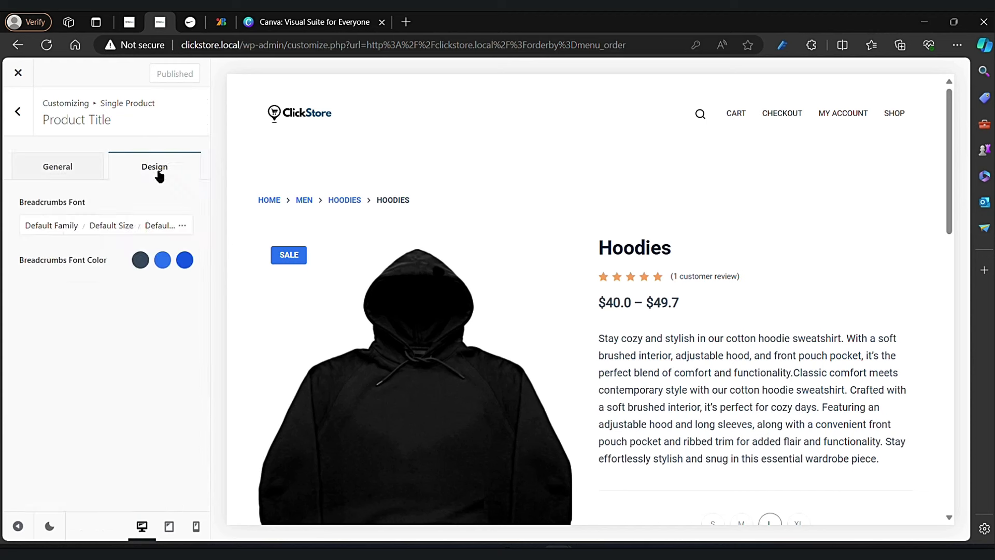
pyautogui.click(163, 260)
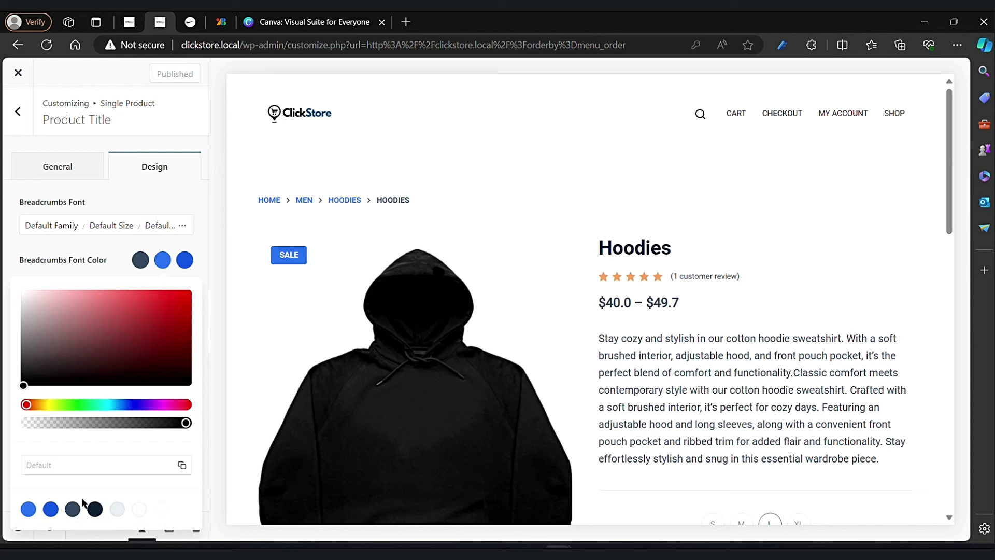
pyautogui.click(81, 465)
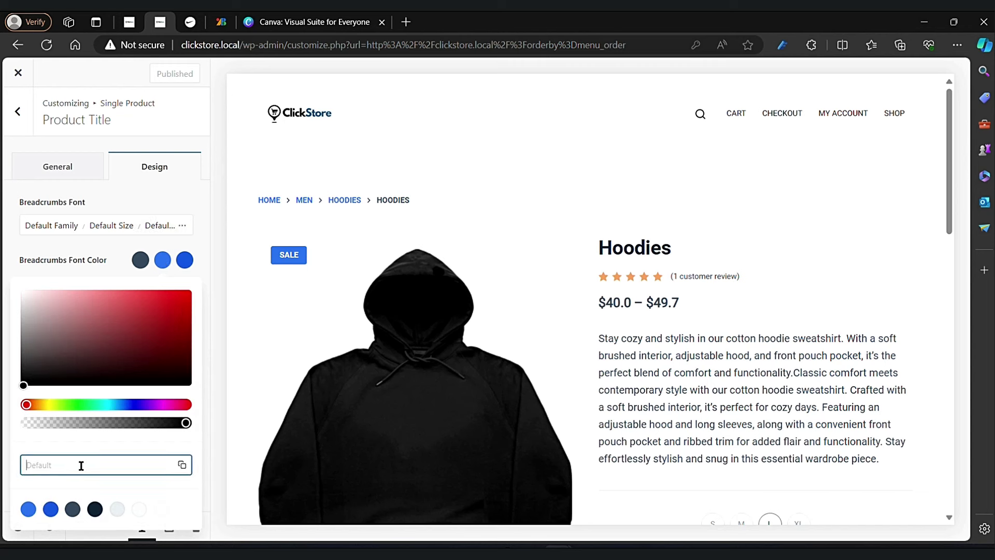
pyautogui.write('#004E8C')
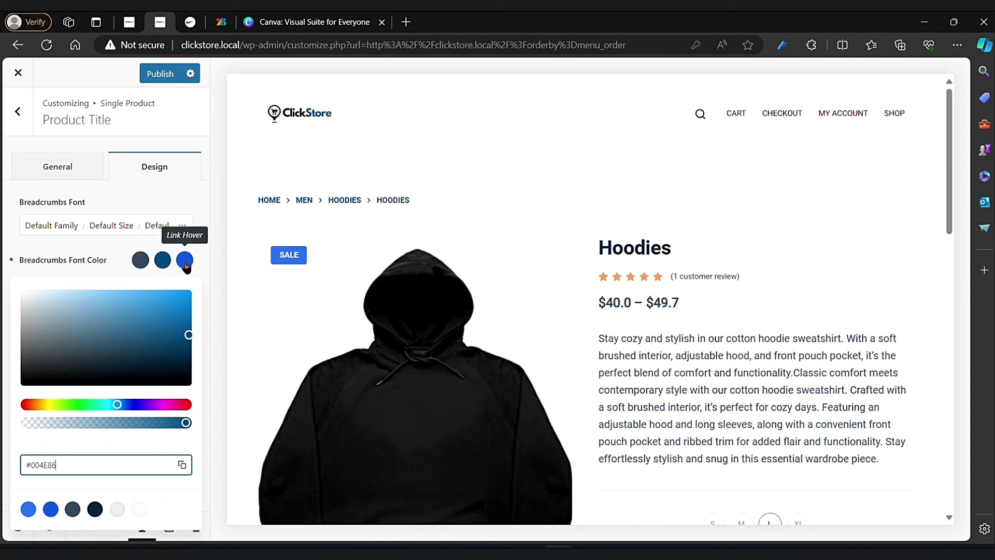
# Step: Set the breadcrumbs' link hover color to #014372 and their font family to Heebo
pyautogui.click(184, 260)
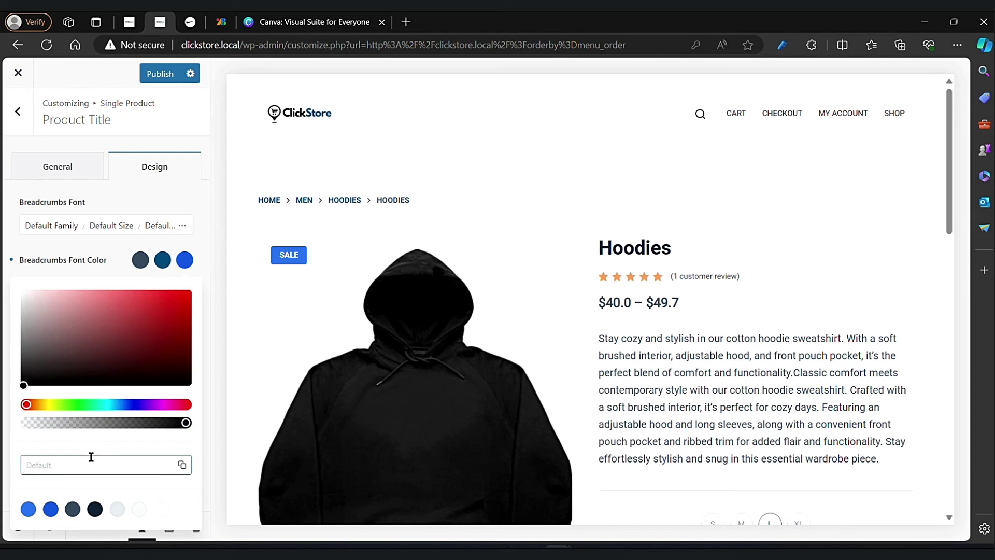
pyautogui.hotkey('ctrl', 'v')
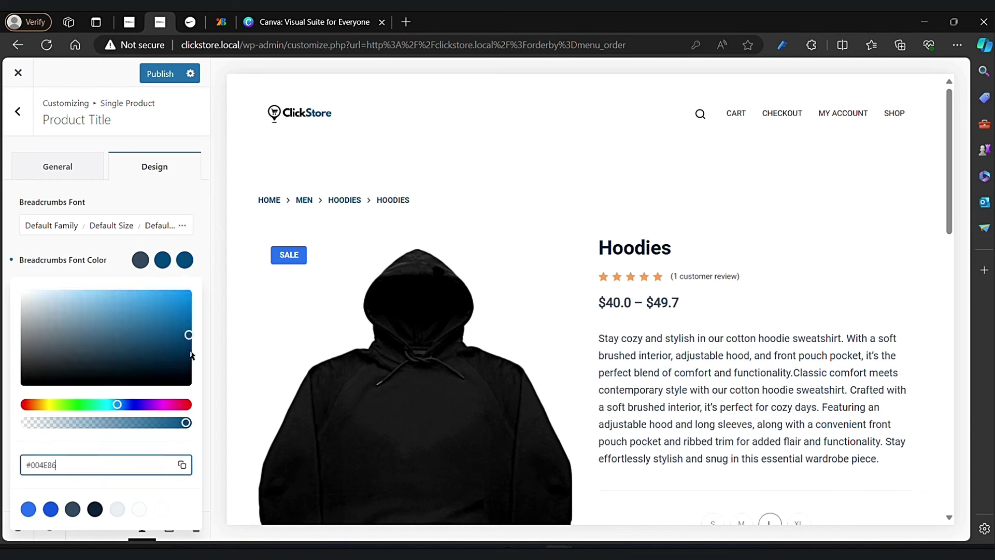
pyautogui.moveTo(188, 354); pyautogui.dragTo(188, 343)
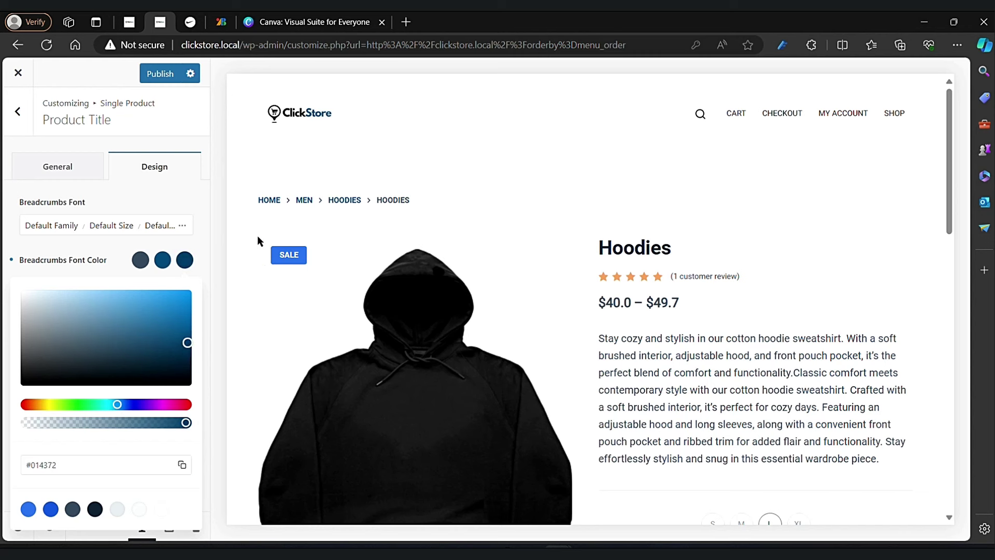
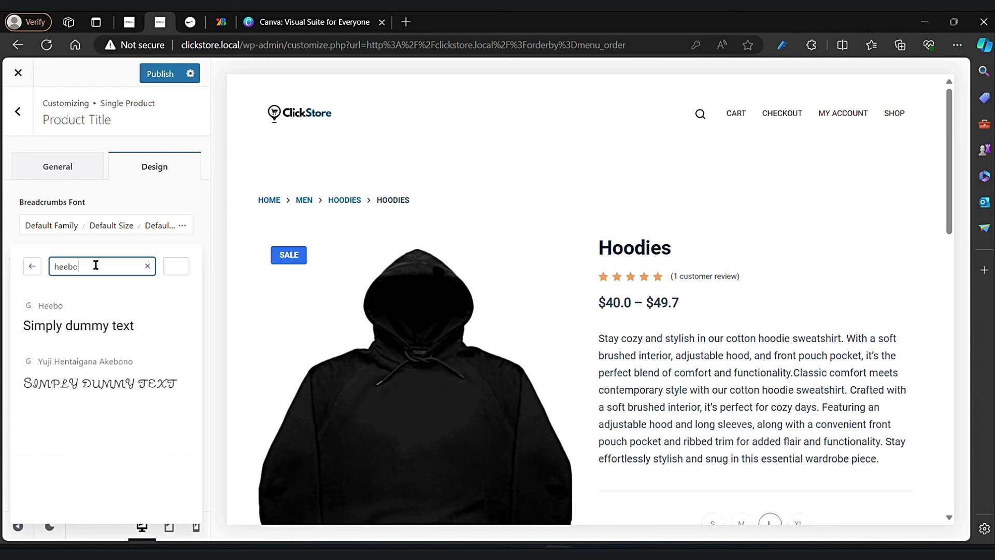
pyautogui.click(110, 323)
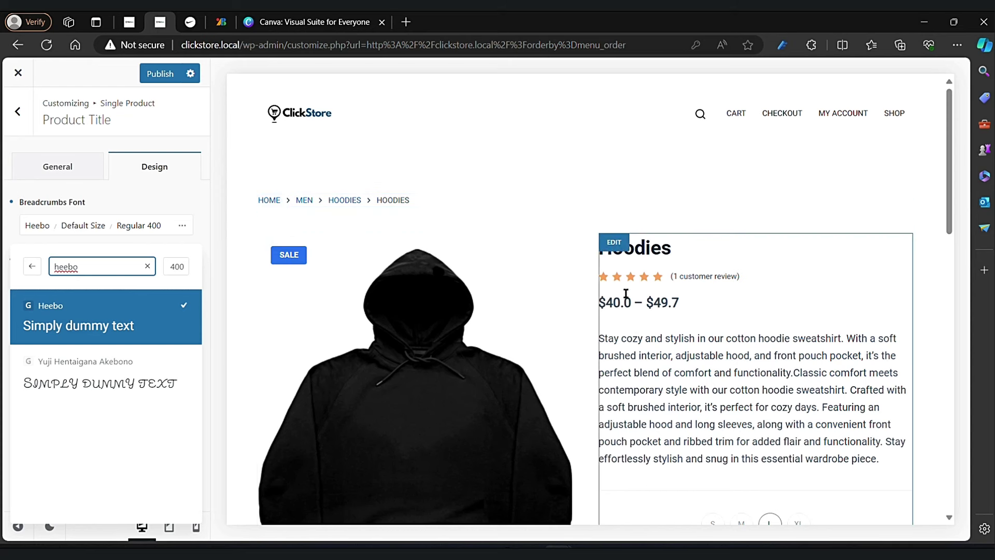
# Step: Edit the design of the product elements and set the title font family to Heebo
pyautogui.click(613, 243)
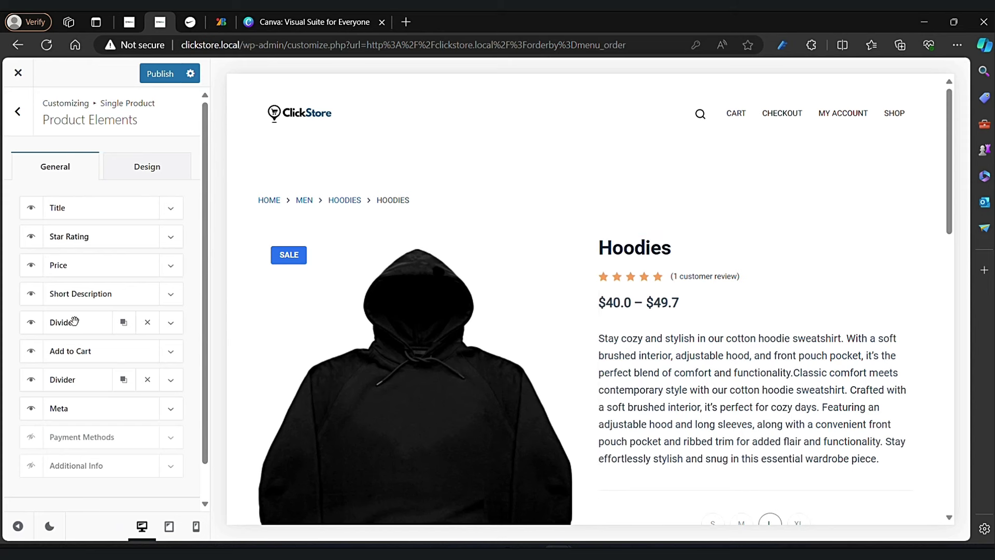
pyautogui.click(144, 166)
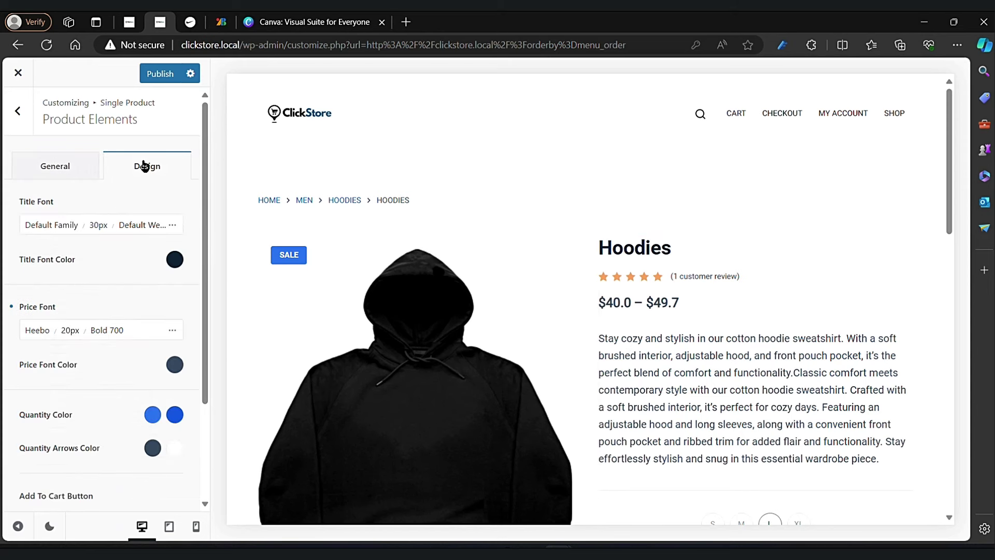
pyautogui.click(55, 228)
pyautogui.press('BackSpace')
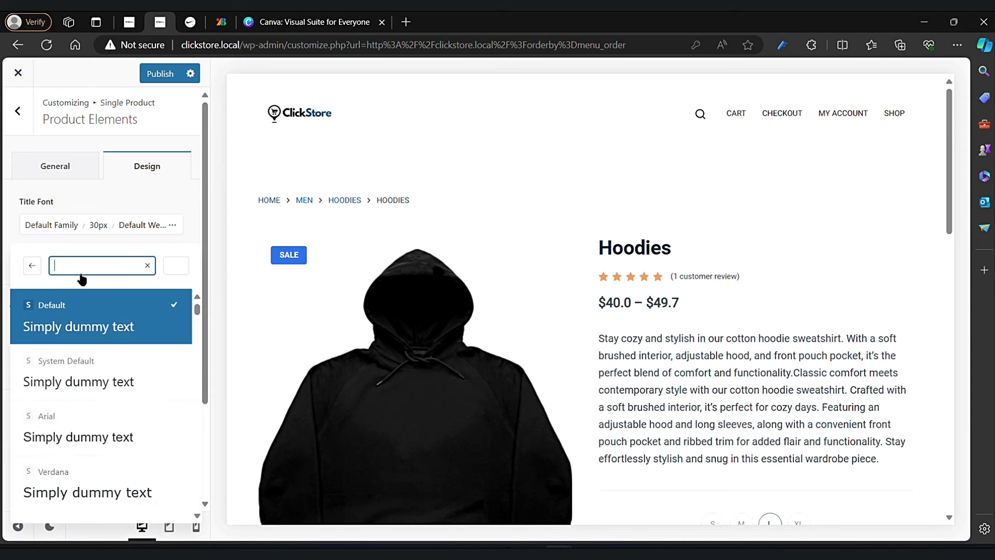
pyautogui.write('heebo')
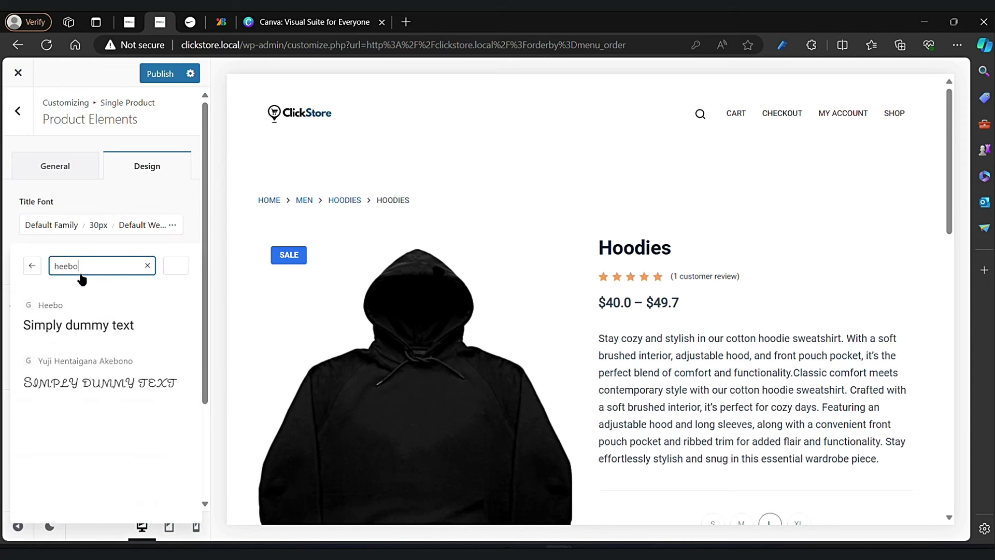
pyautogui.click(96, 311)
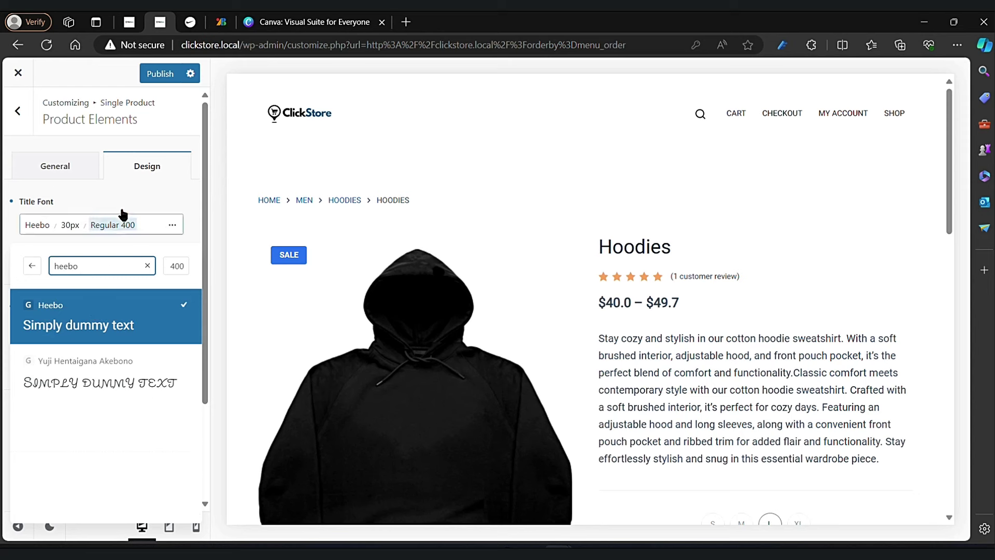
pyautogui.click(170, 187)
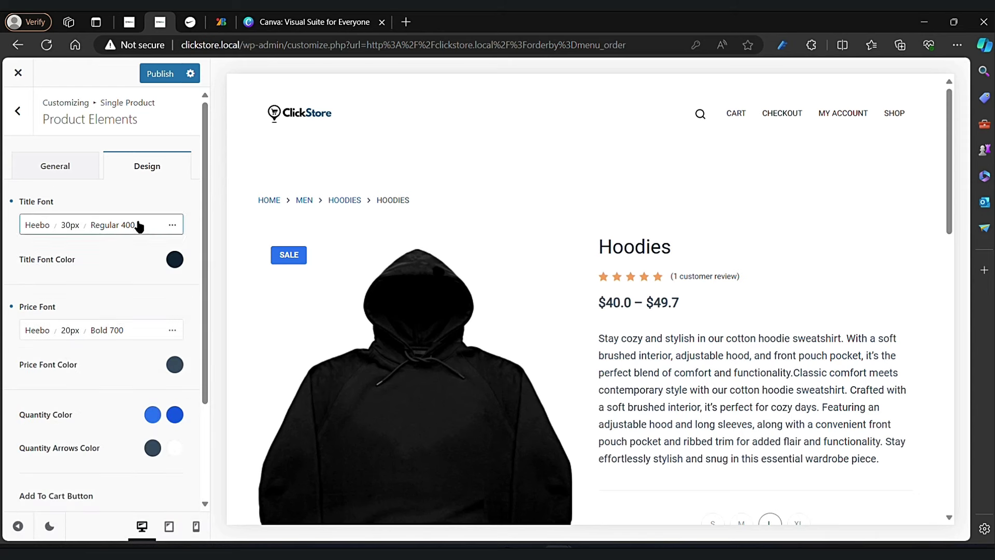
# Step: Try the Default, System Default and Arial families for the product title font and settle on Verdana
pyautogui.click(43, 230)
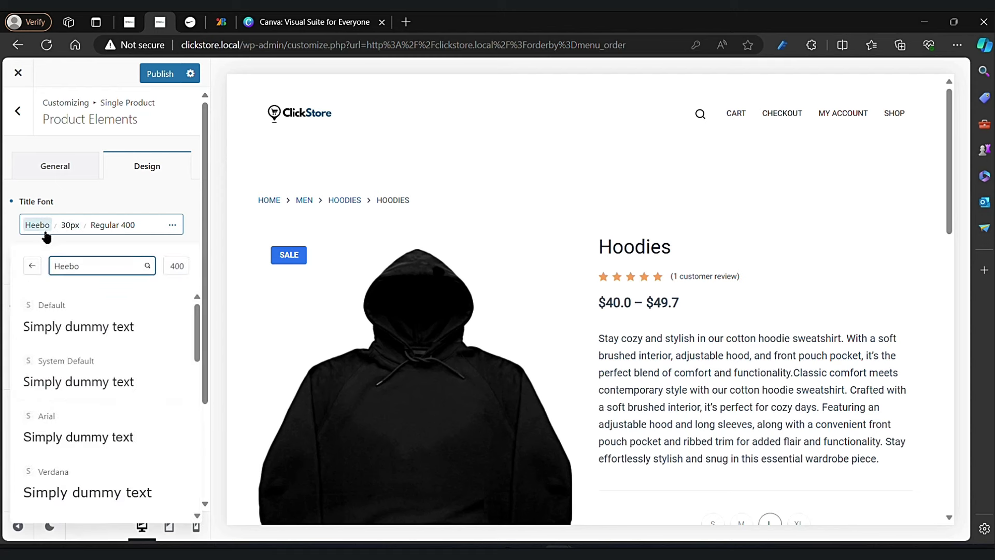
pyautogui.click(83, 310)
pyautogui.scroll(-8, 83, 310)
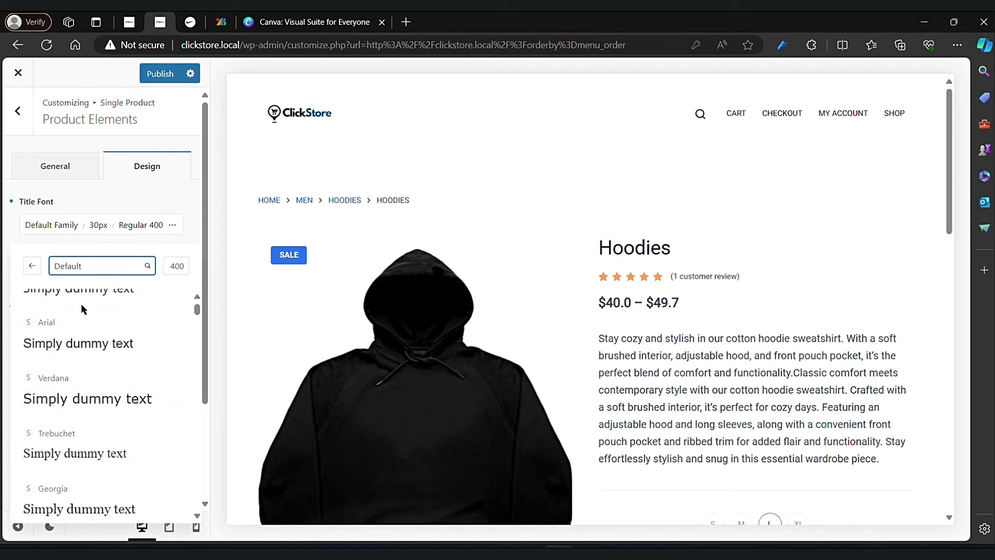
pyautogui.scroll(4, 83, 308)
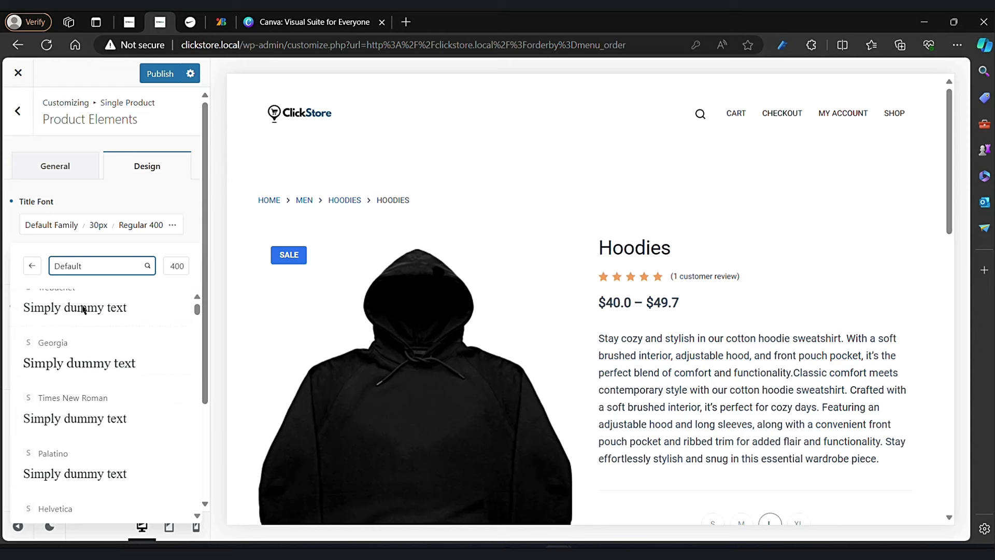
pyautogui.scroll(3, 86, 356)
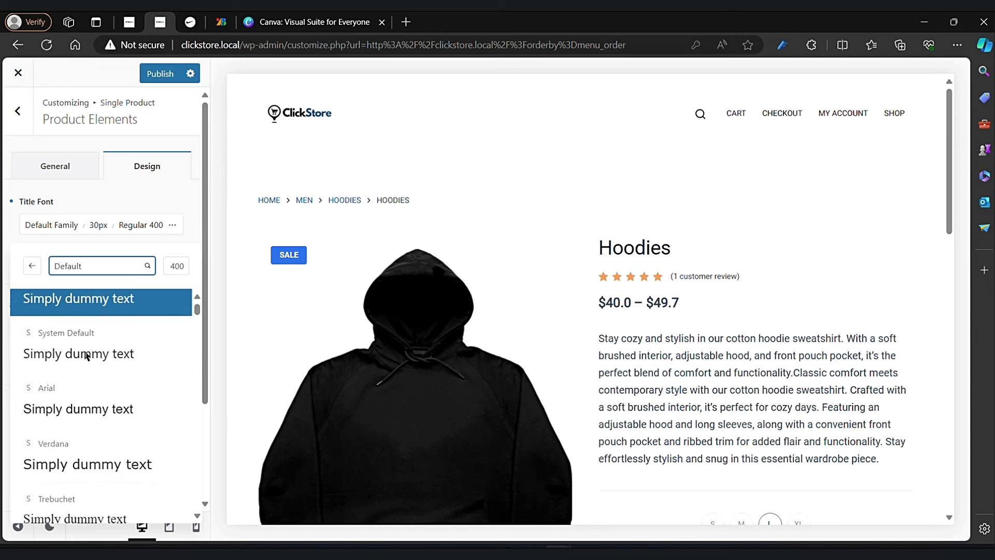
pyautogui.click(87, 359)
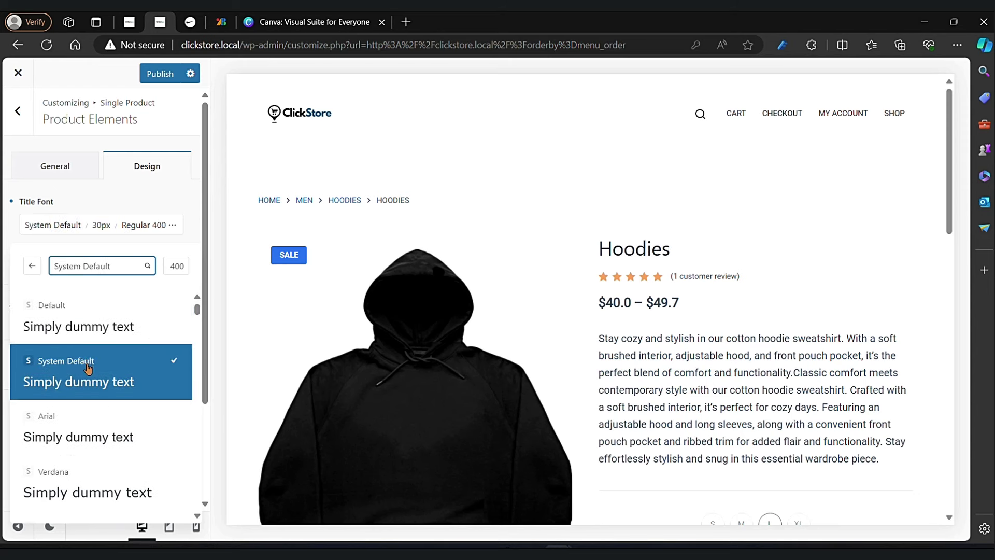
pyautogui.click(96, 411)
pyautogui.scroll(-3, 95, 410)
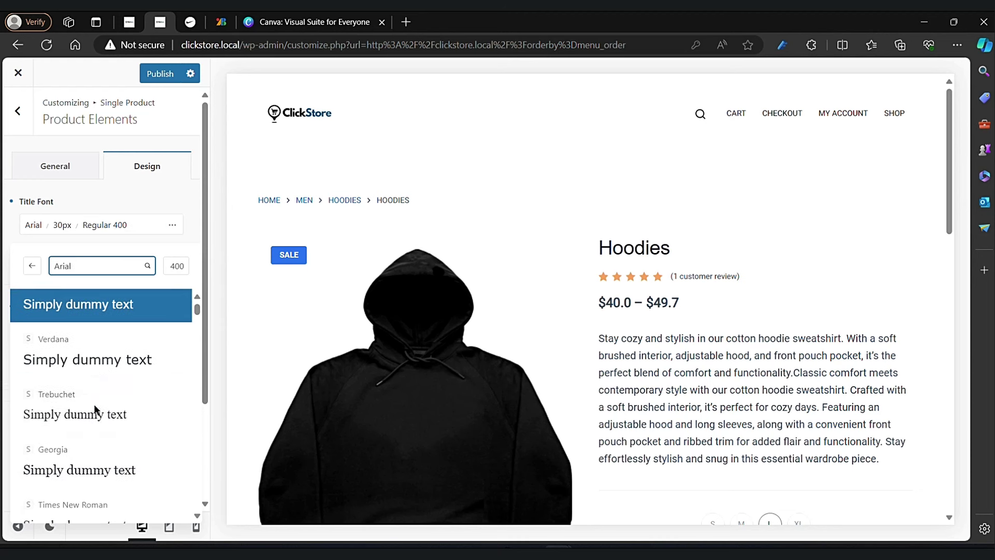
pyautogui.click(96, 372)
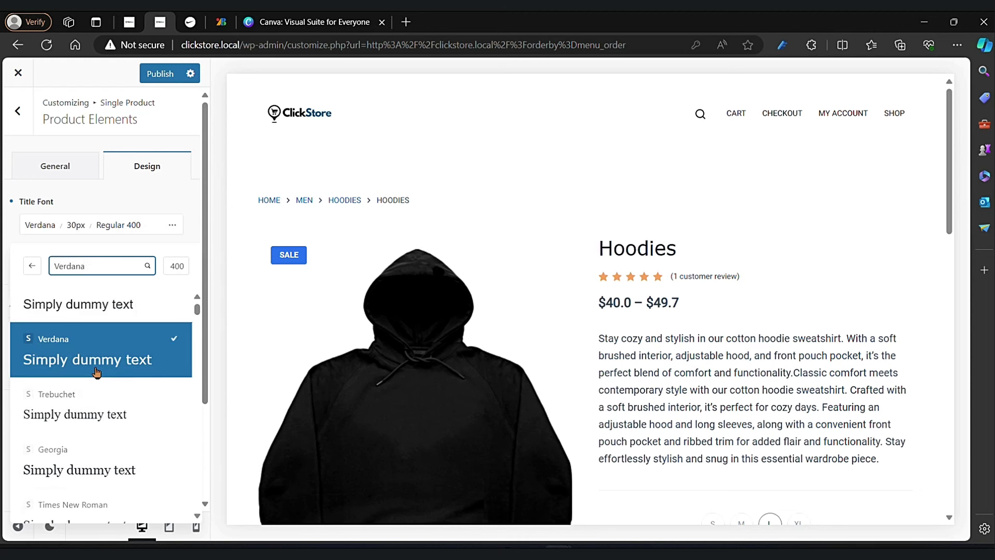
pyautogui.click(133, 195)
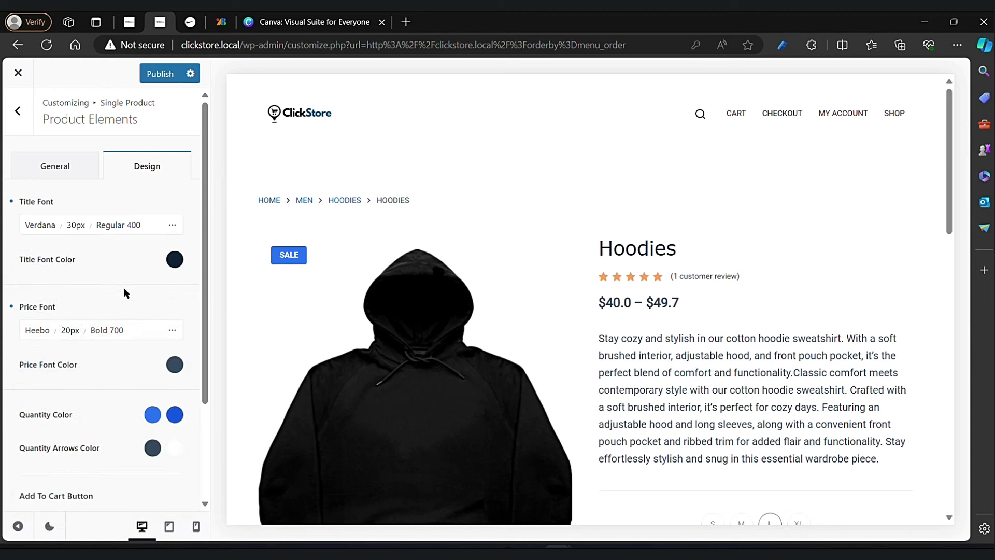
pyautogui.scroll(-3, 113, 419)
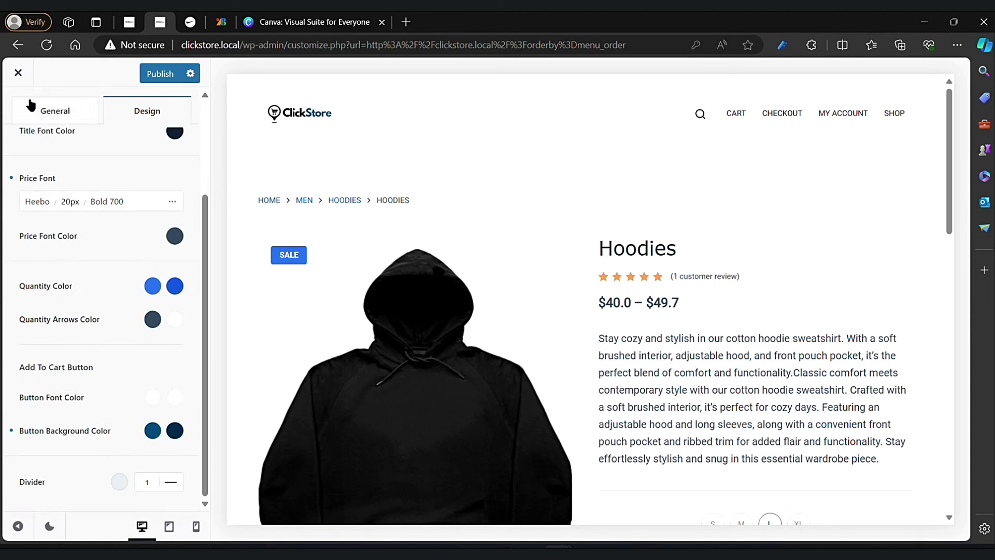
pyautogui.click(20, 81)
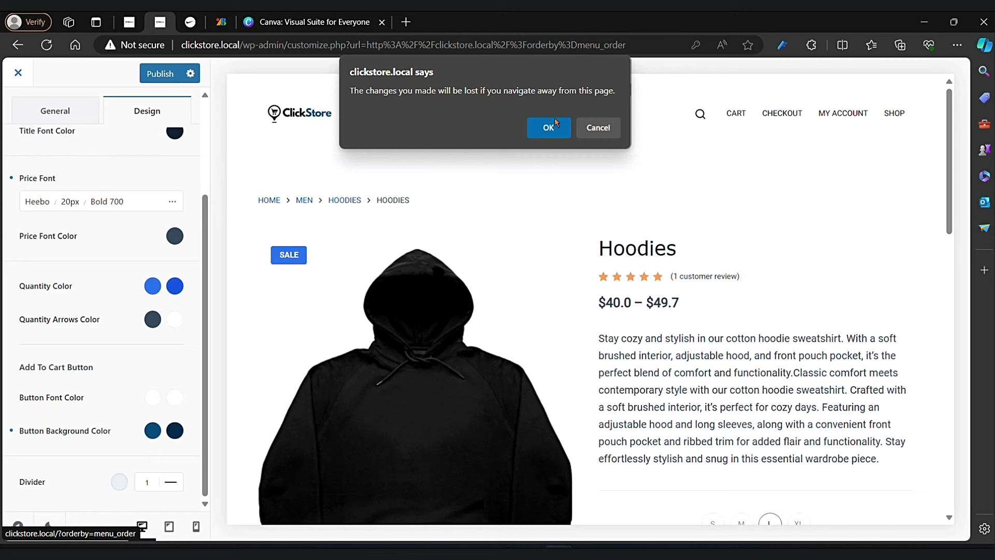
pyautogui.click(598, 127)
pyautogui.scroll(3, 98, 261)
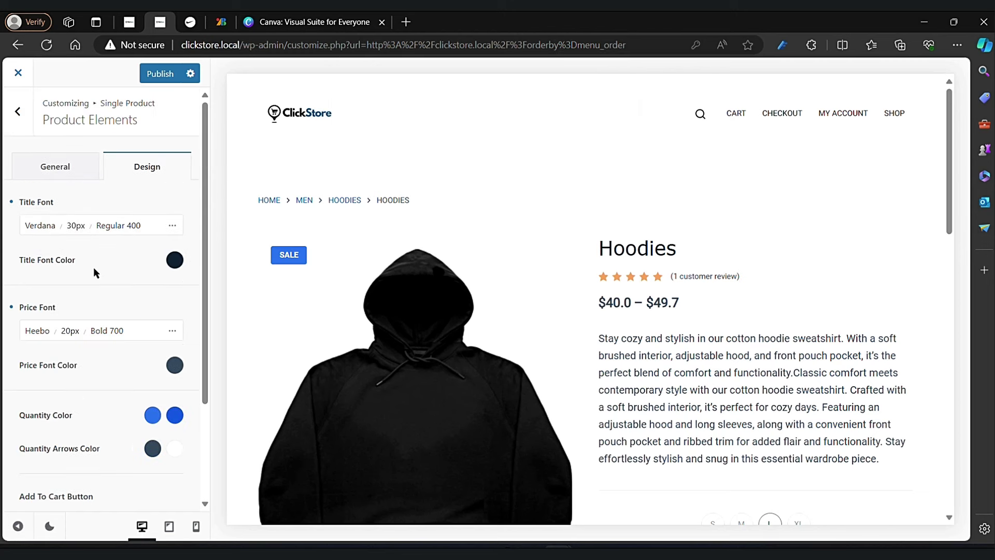
# Step: Return to the main customizer options and examine the global typography settings from the base font to the fallback font family
pyautogui.click(19, 119)
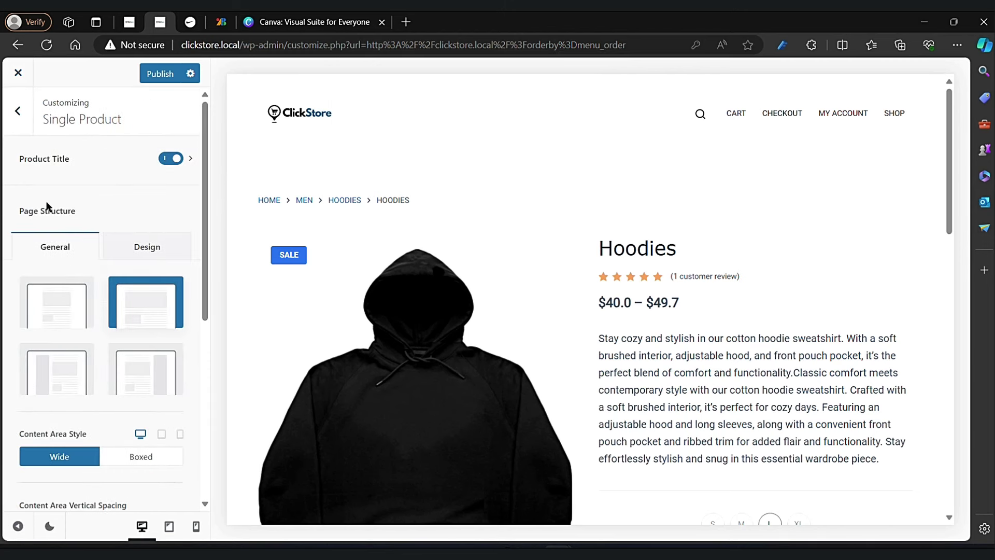
pyautogui.click(19, 118)
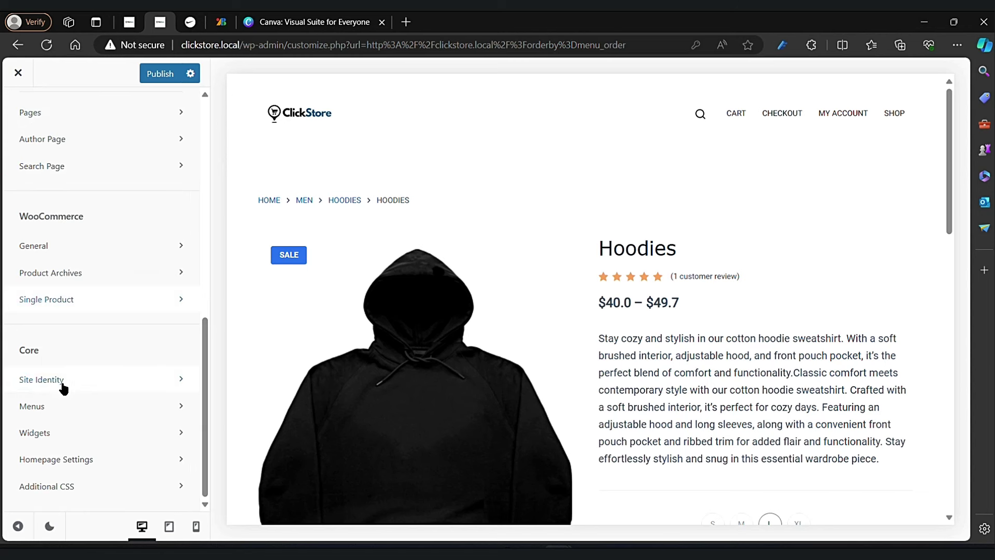
pyautogui.scroll(4, 124, 317)
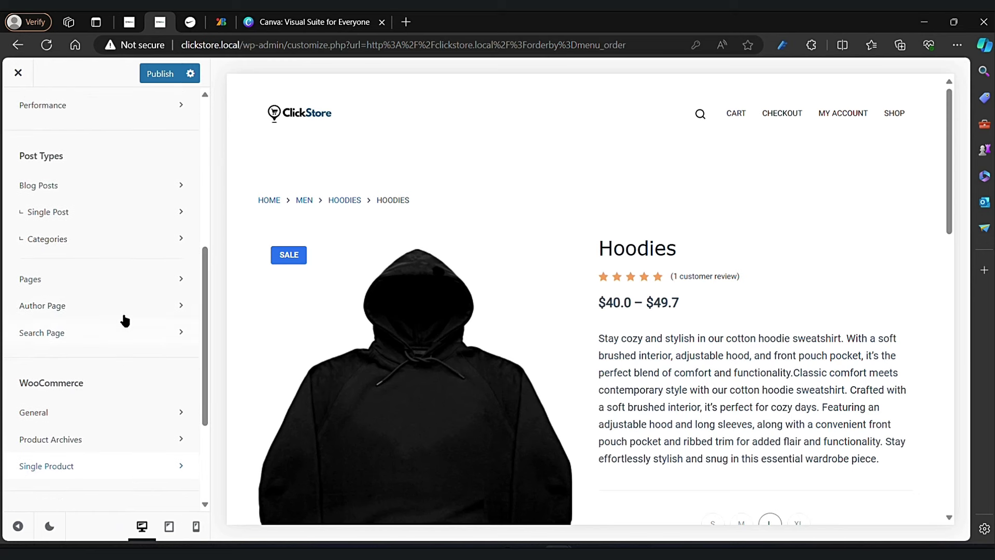
pyautogui.scroll(5, 88, 258)
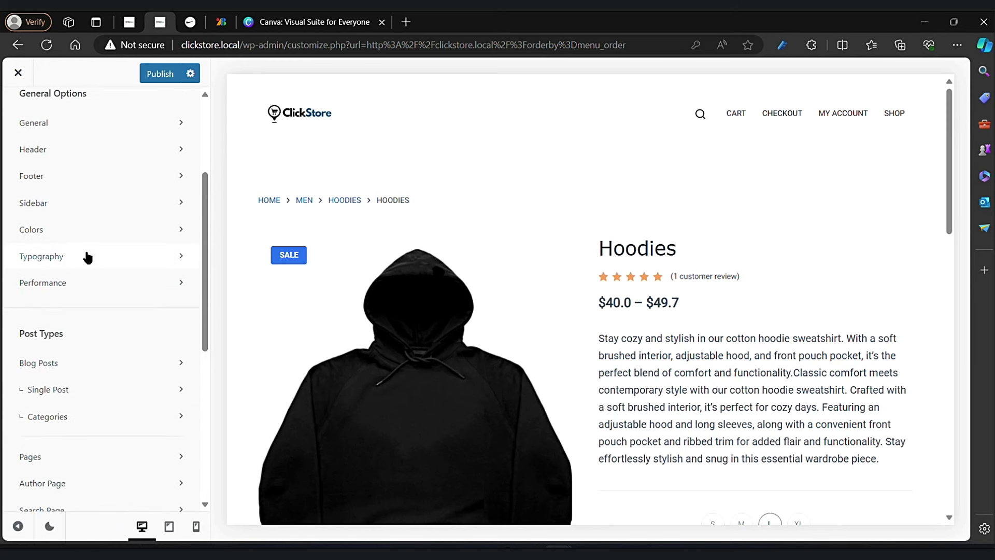
pyautogui.click(85, 255)
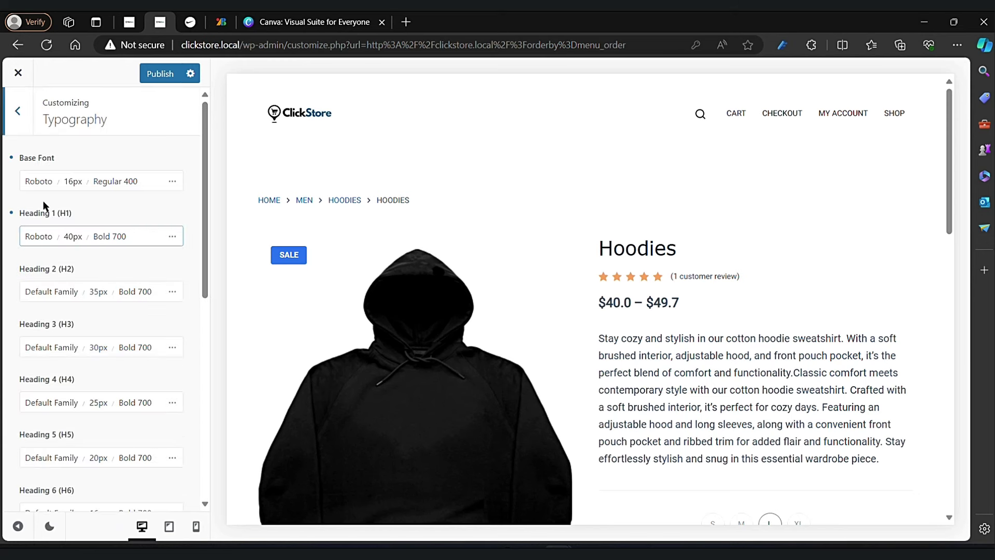
pyautogui.scroll(-3, 79, 383)
pyautogui.scroll(-5, 79, 384)
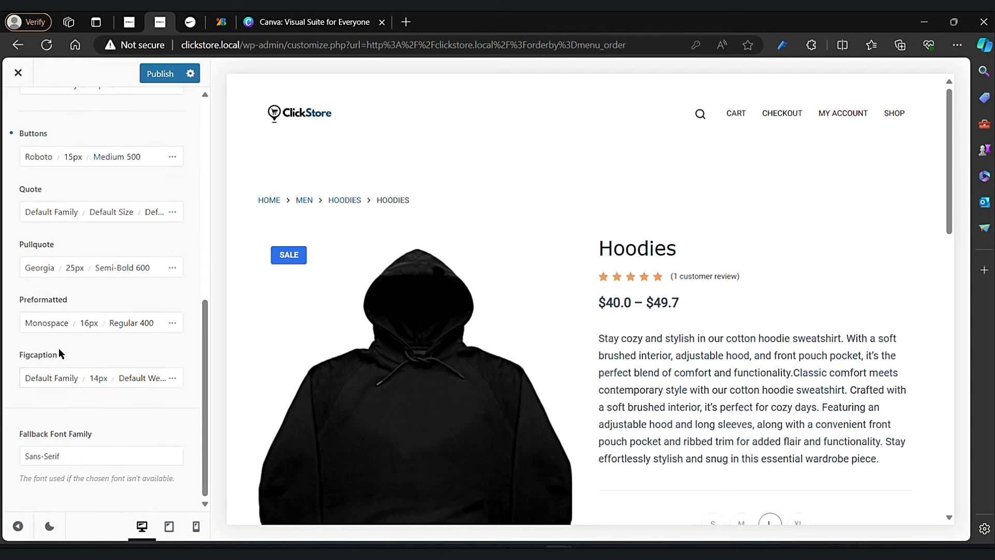
pyautogui.scroll(8, 59, 357)
pyautogui.scroll(1, 59, 356)
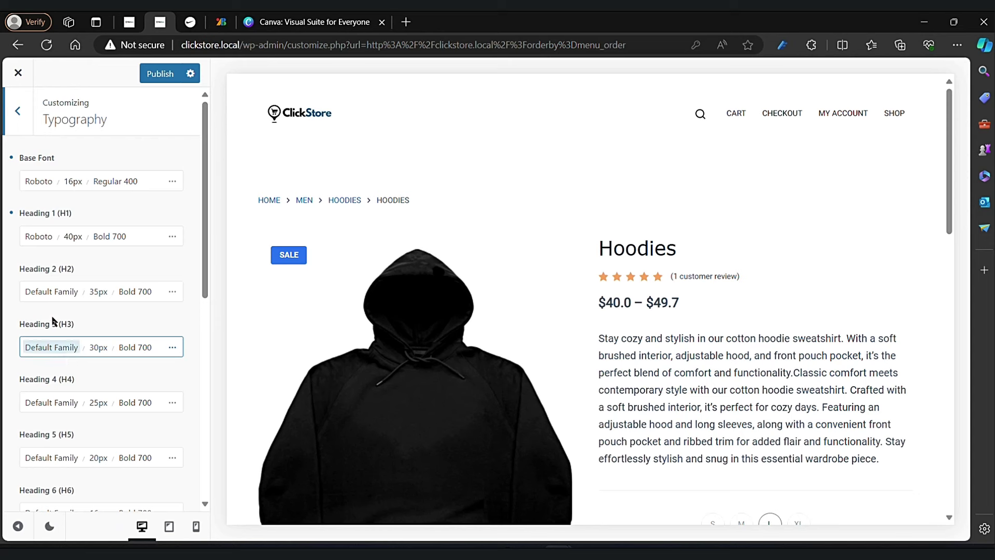
pyautogui.click(20, 112)
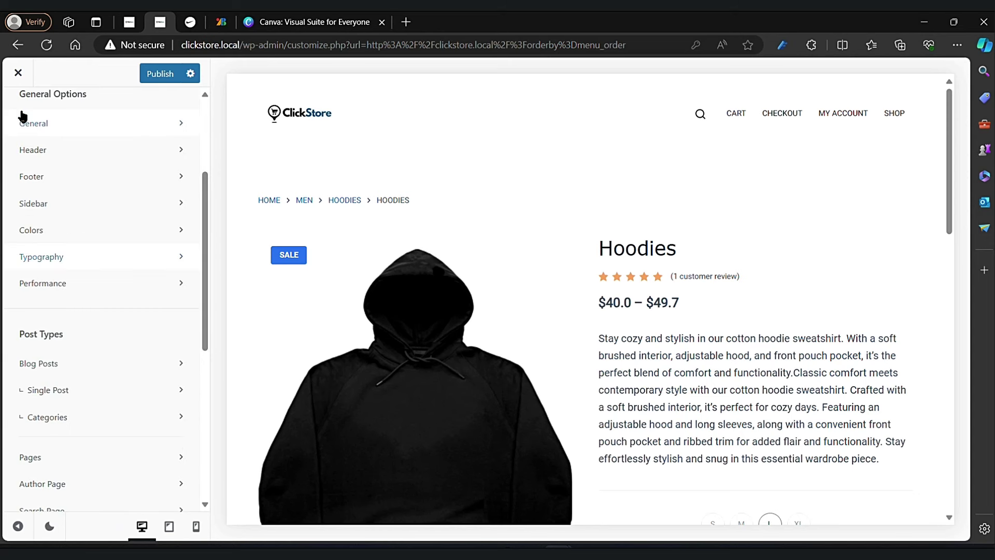
# Step: Set the first color of the global color palette to #004E86
pyautogui.click(51, 232)
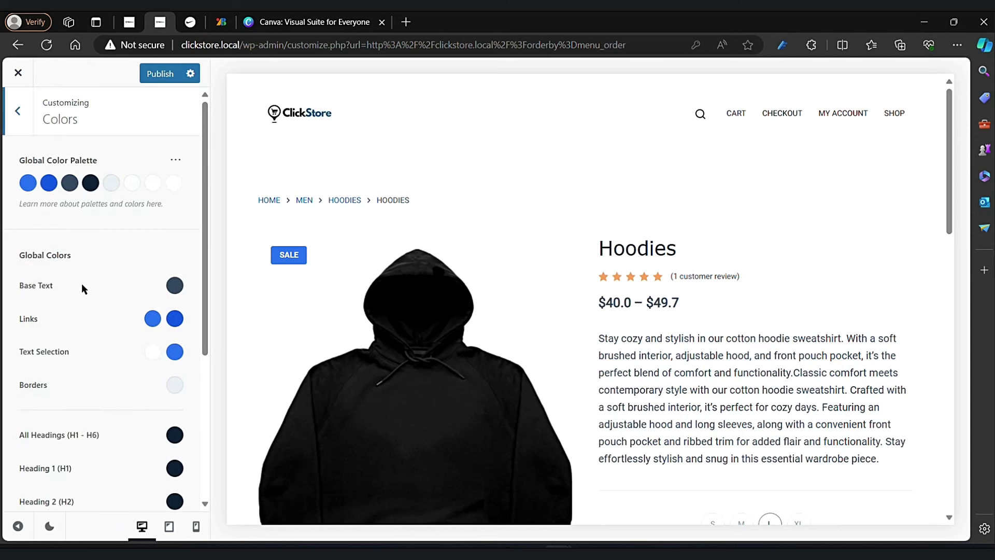
pyautogui.click(28, 184)
pyautogui.click(92, 386)
pyautogui.hotkey('ctrl', 'a')
pyautogui.write('#004E86')
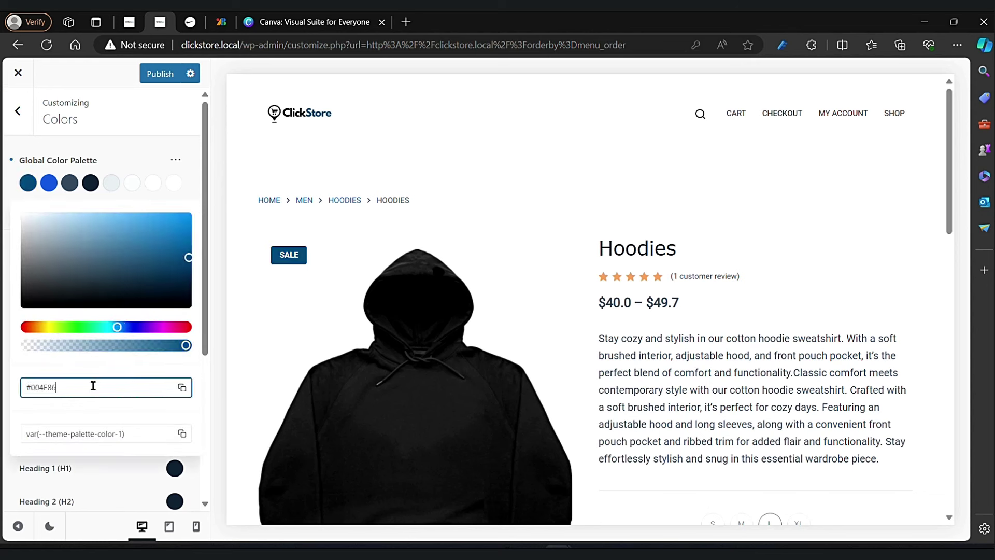
# Step: Set the second color of the global color palette to the lighter blue #007ad2, starting from #004E86
pyautogui.click(48, 186)
pyautogui.click(67, 387)
pyautogui.hotkey('ctrl', 'a')
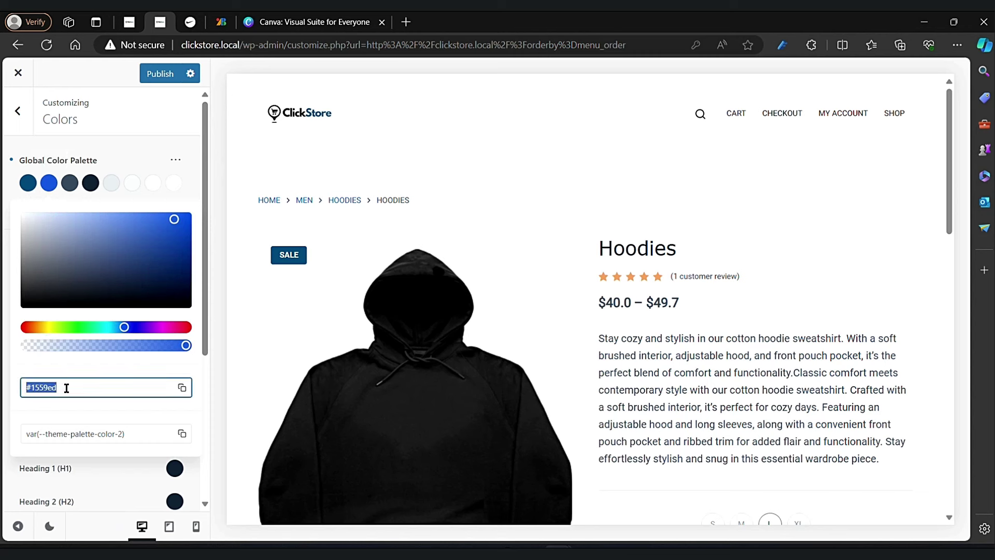
pyautogui.write('#004E86')
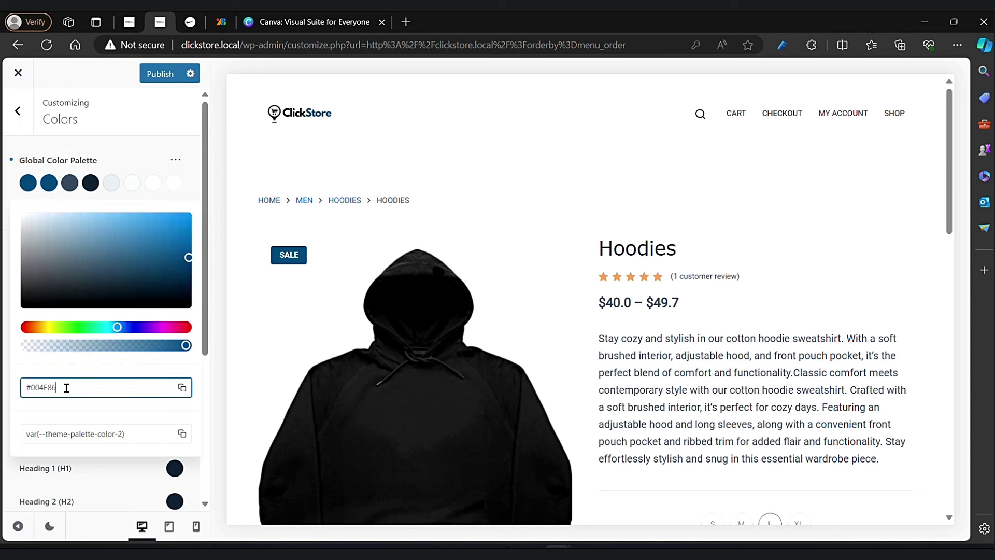
pyautogui.click(188, 248)
pyautogui.moveTo(187, 249); pyautogui.dragTo(191, 234)
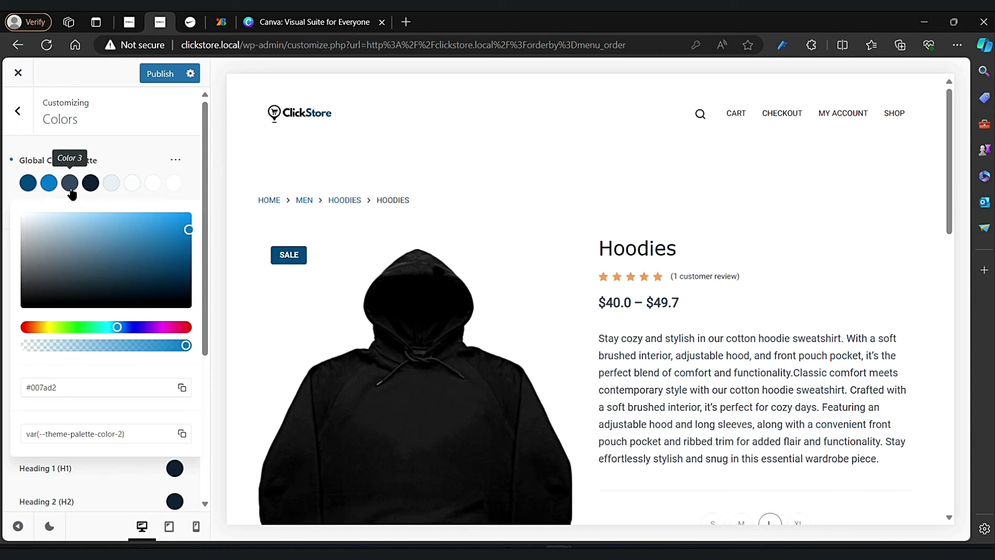
pyautogui.click(160, 136)
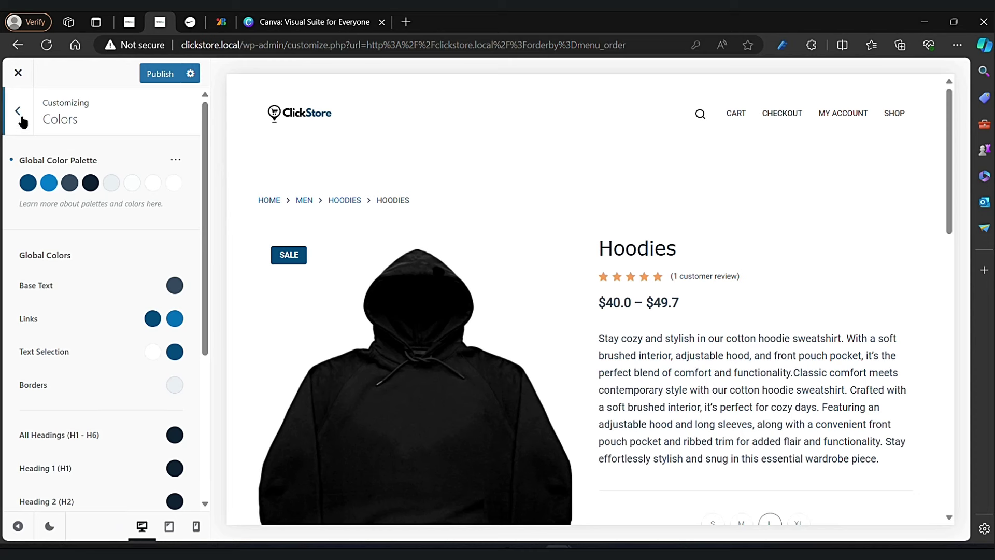
# Step: Leave the color settings and open the global footer for customizing
pyautogui.scroll(-4, 93, 342)
pyautogui.scroll(4, 94, 345)
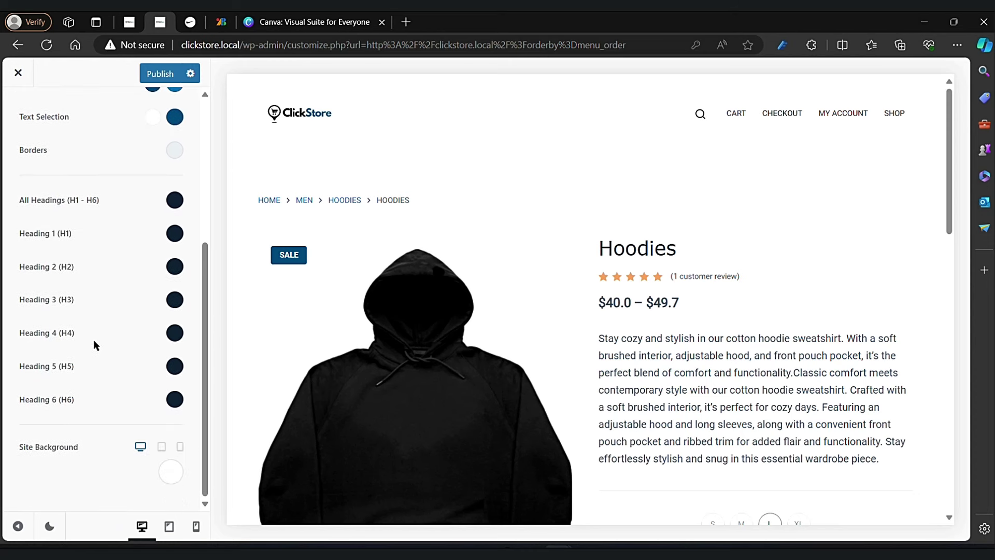
pyautogui.click(19, 118)
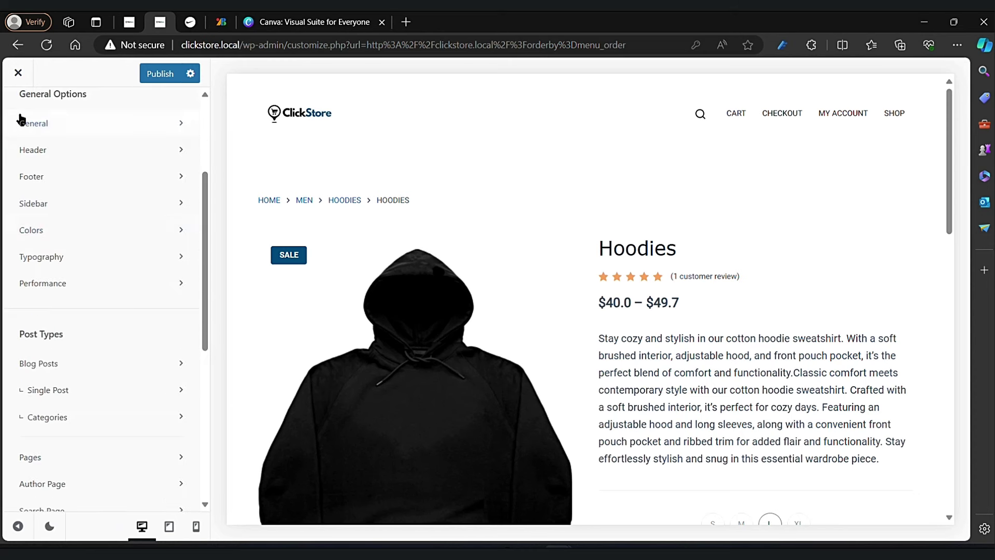
pyautogui.scroll(1, 61, 259)
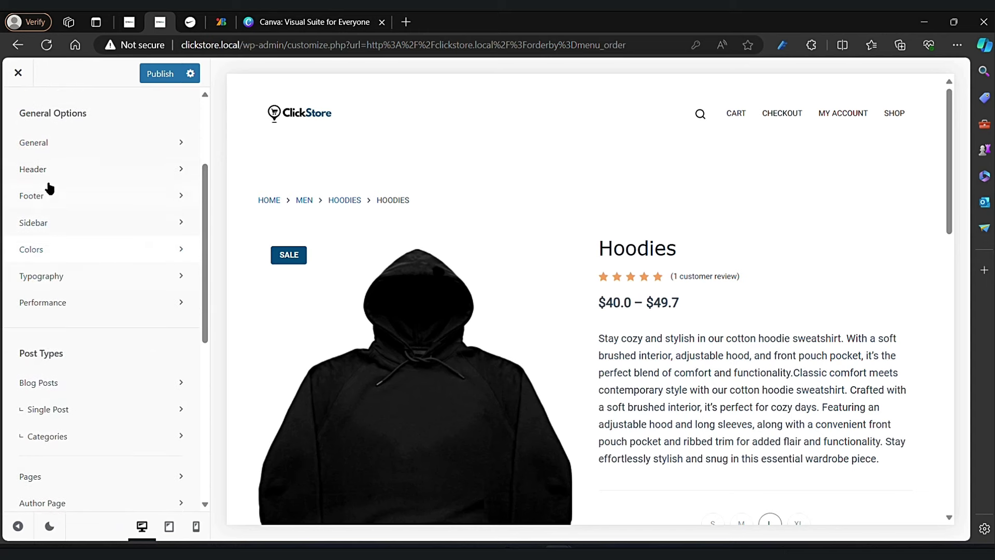
pyautogui.click(54, 197)
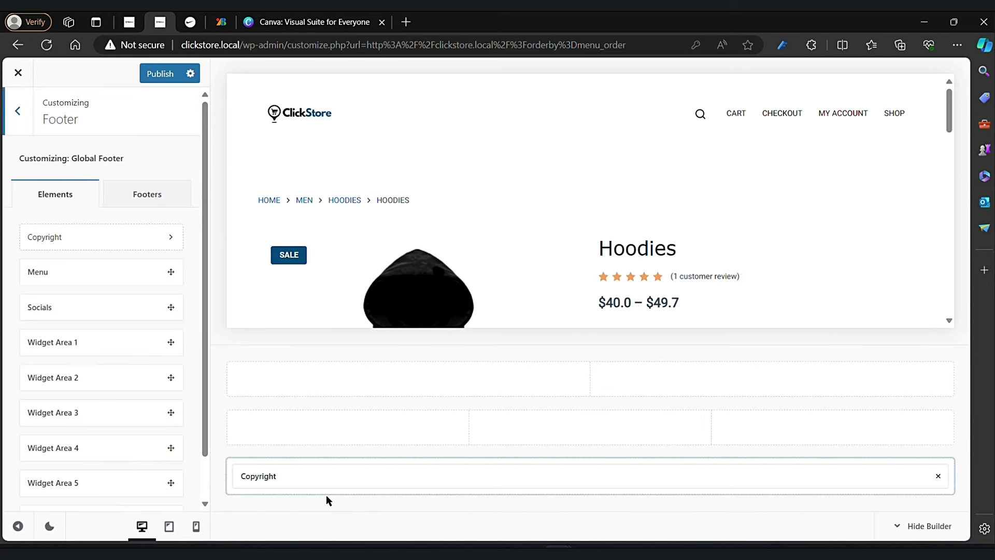
# Step: Open the Copyright element in the footer's bottom row and examine its copyright text
pyautogui.click(308, 471)
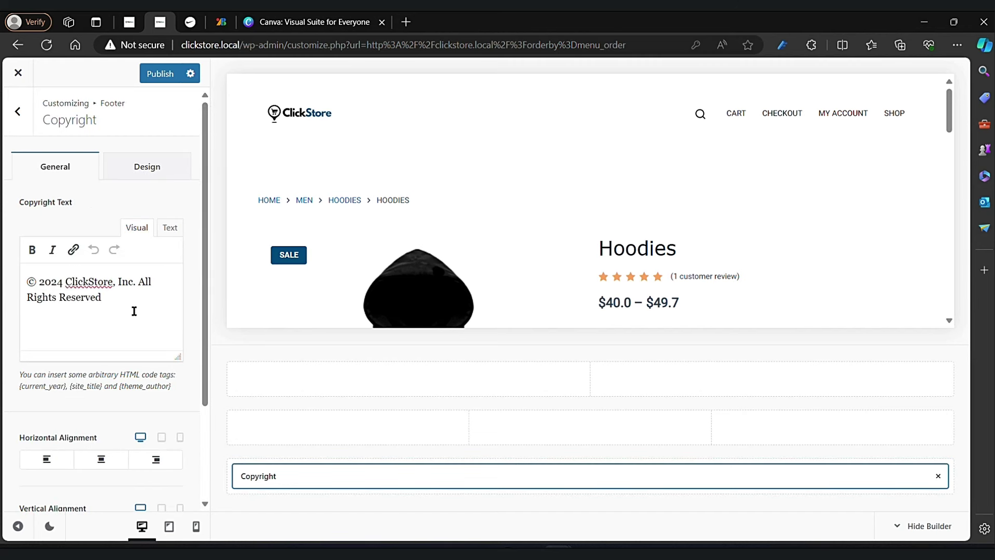
pyautogui.moveTo(106, 304)
pyautogui.mouseDown()
pyautogui.moveTo(46, 297)
pyautogui.moveTo(103, 299)
pyautogui.mouseUp()
pyautogui.keyDown('shift'); pyautogui.click(136, 287); pyautogui.keyUp('shift')
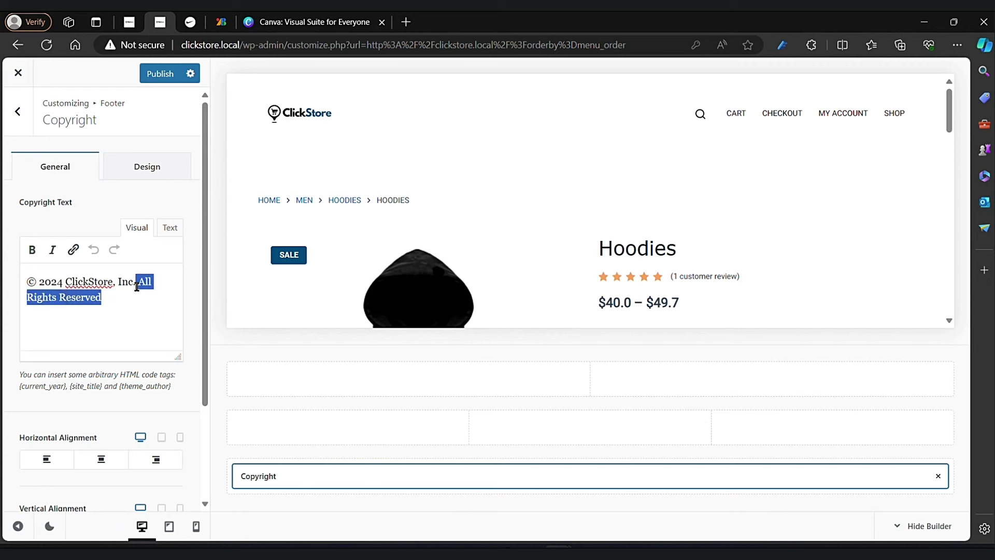
pyautogui.click(136, 287)
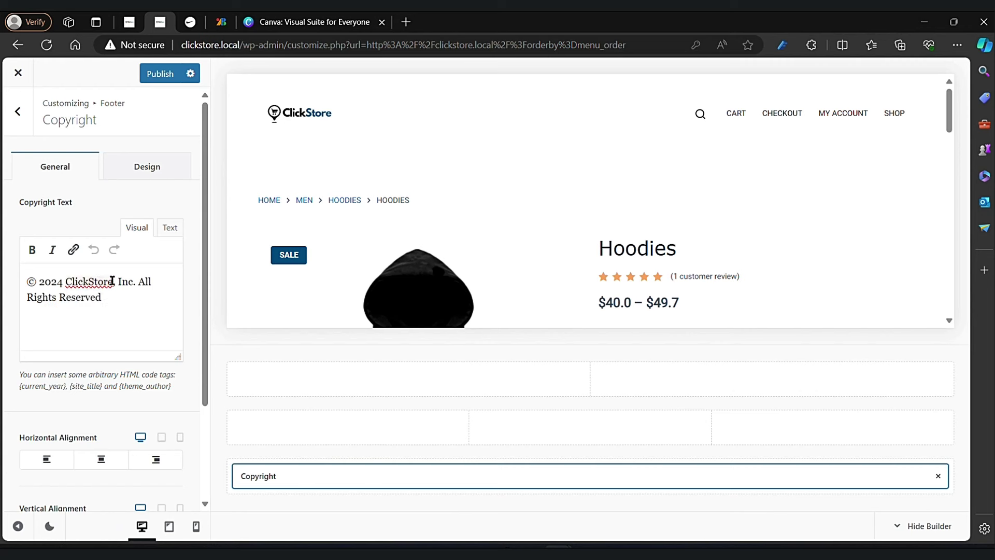
# Step: Try adding "by" and a person's name after the store name in the copyright text, and remove the addition
pyautogui.click(115, 280)
pyautogui.write('by sadiq')
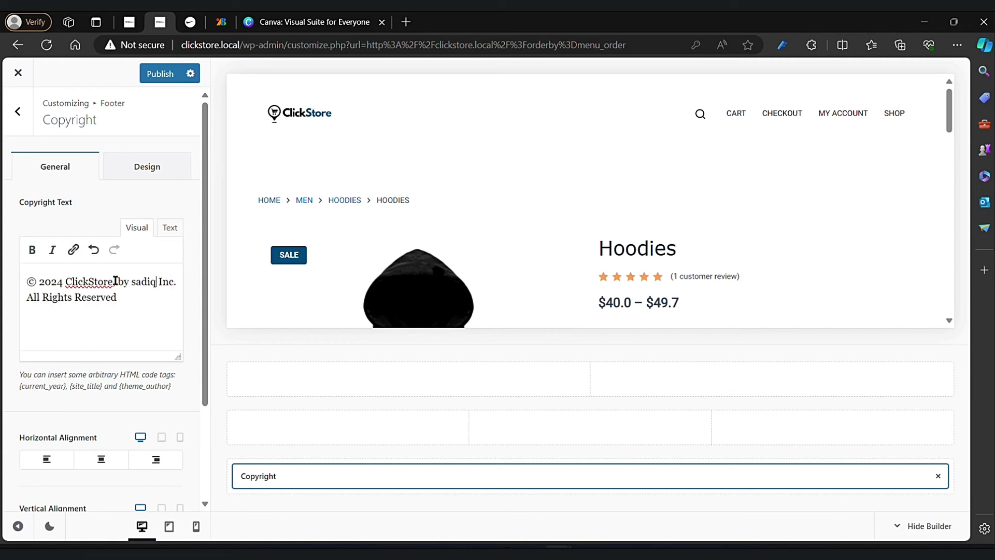
pyautogui.moveTo(118, 281); pyautogui.dragTo(156, 281)
pyautogui.press('BackSpace')
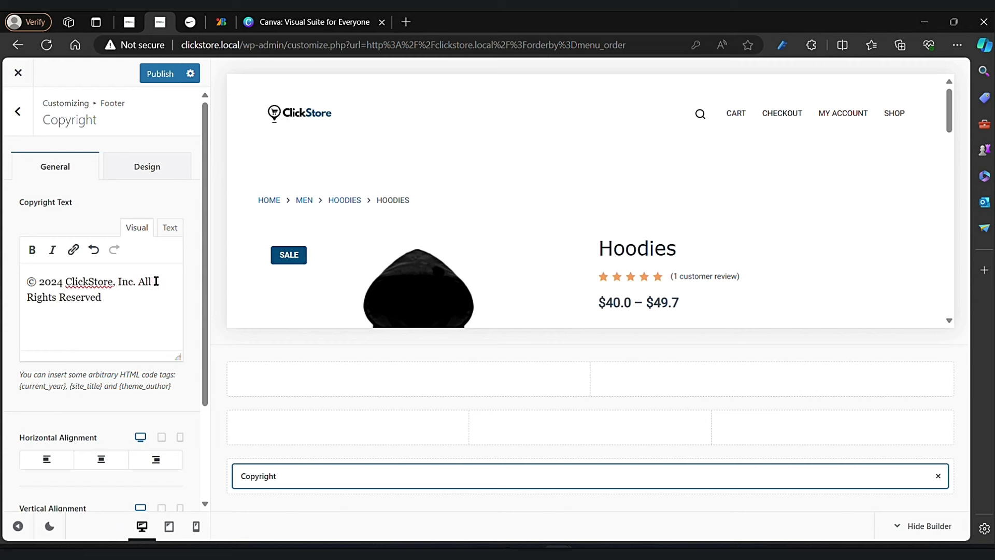
# Step: View the copyright text as HTML and in visual form, and check the copyright line at the end of the page preview
pyautogui.click(166, 226)
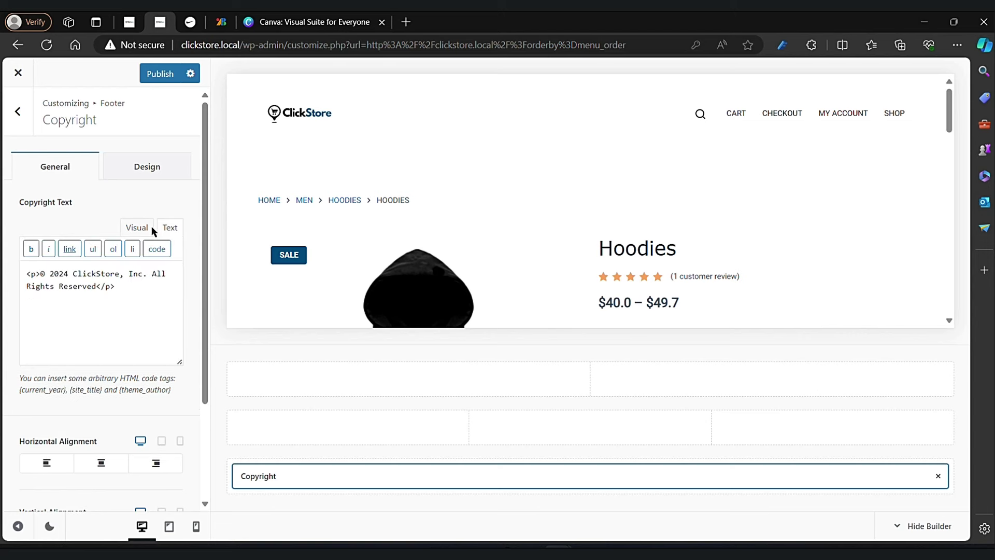
pyautogui.click(142, 228)
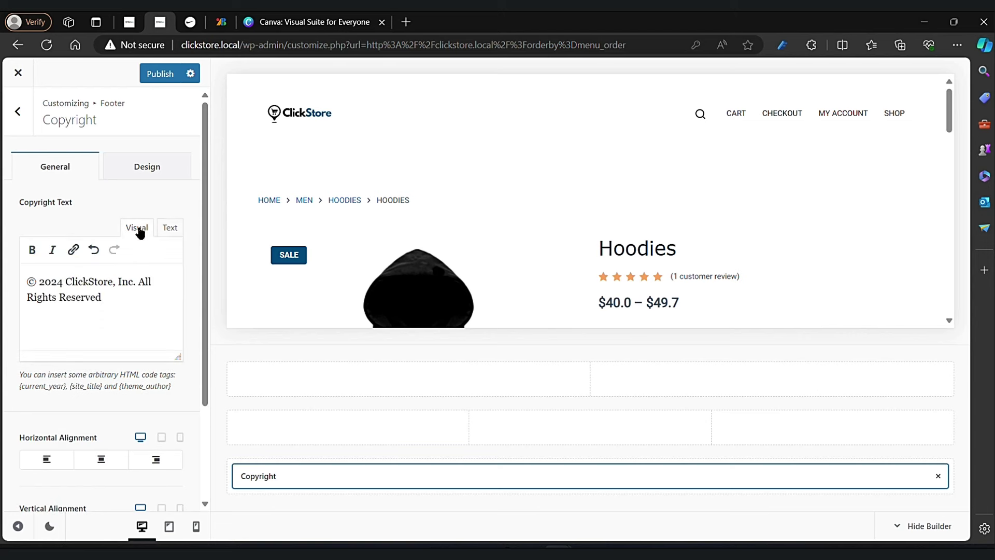
pyautogui.scroll(-10, 495, 280)
pyautogui.scroll(-5, 496, 279)
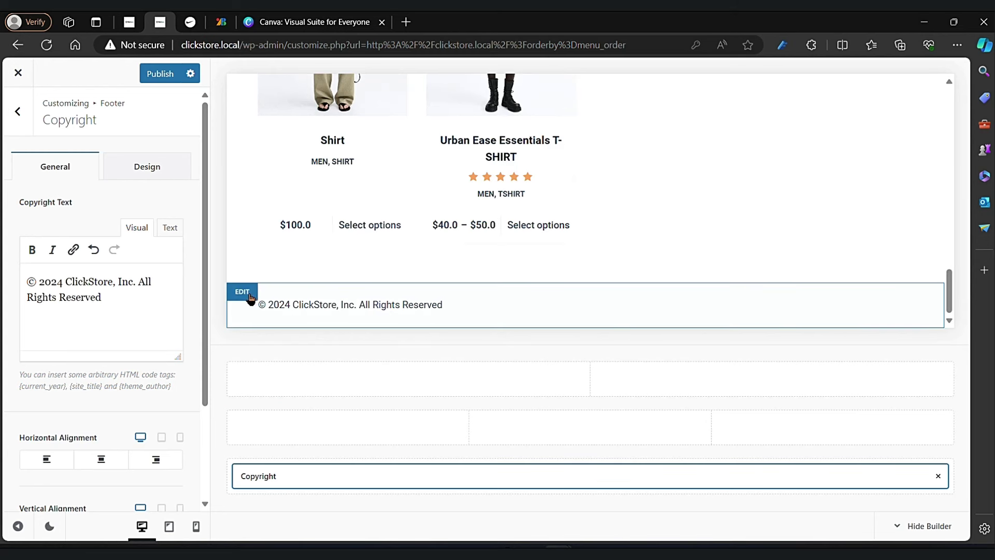
# Step: Set the font family of the footer's copyright text to Heebo in its design options
pyautogui.click(160, 167)
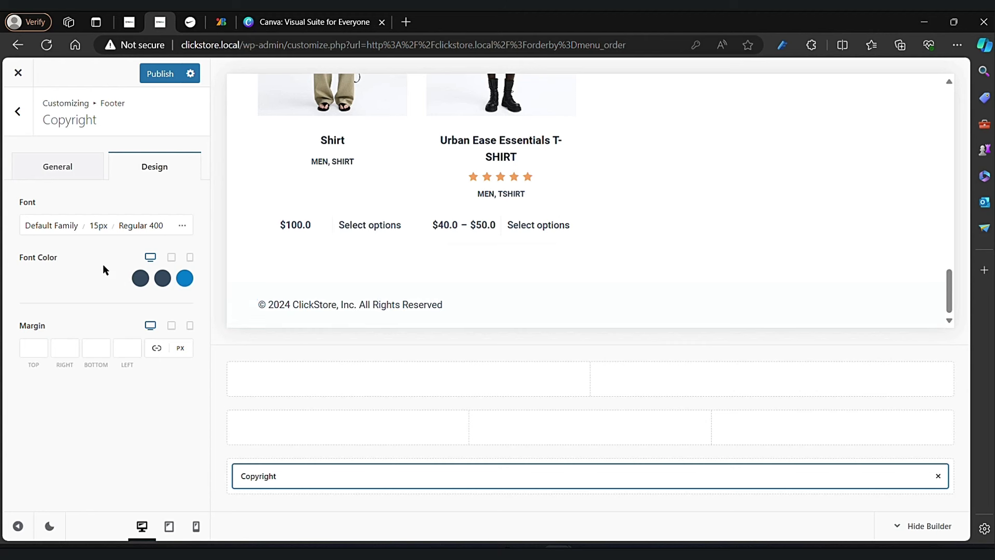
pyautogui.click(60, 227)
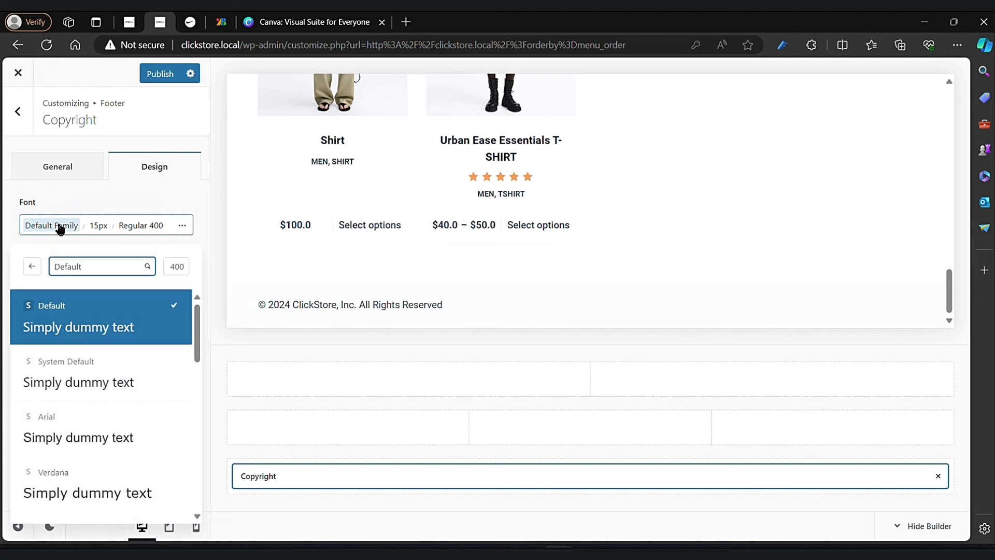
pyautogui.doubleClick(78, 265)
pyautogui.press('BackSpace')
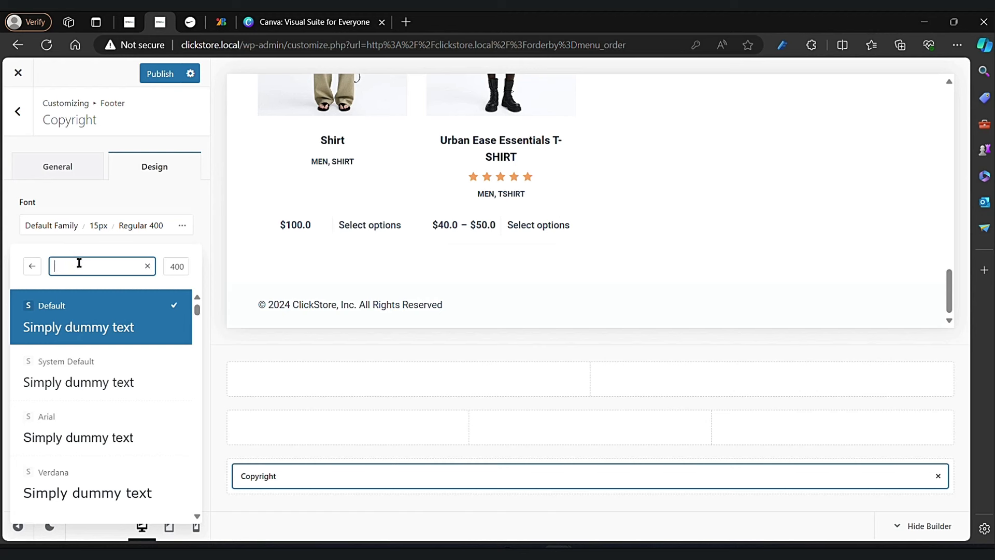
pyautogui.write('heebo')
pyautogui.click(94, 318)
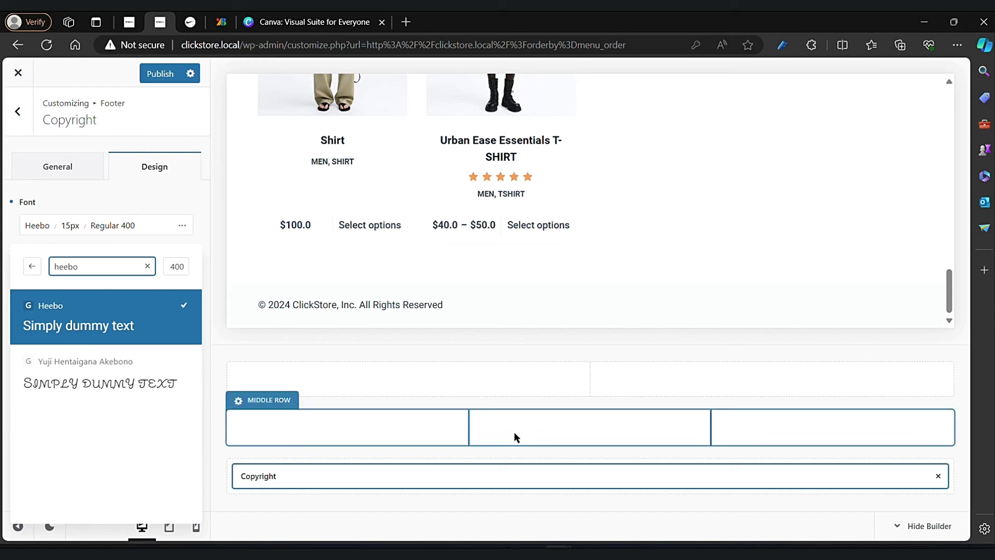
pyautogui.click(787, 418)
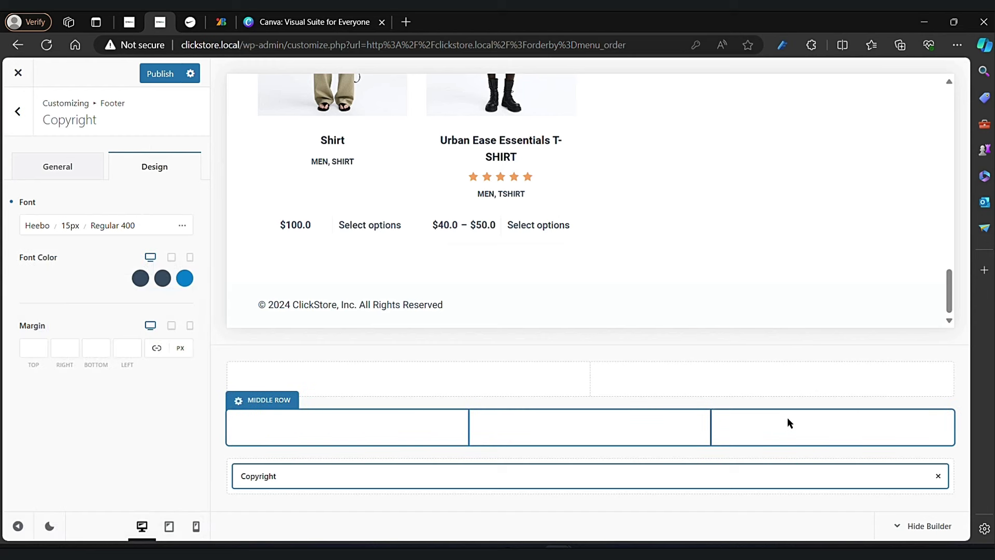
# Step: Open the settings of the footer's middle row and examine the Nike site's footer as a layout reference before returning to the customizer
pyautogui.click(291, 401)
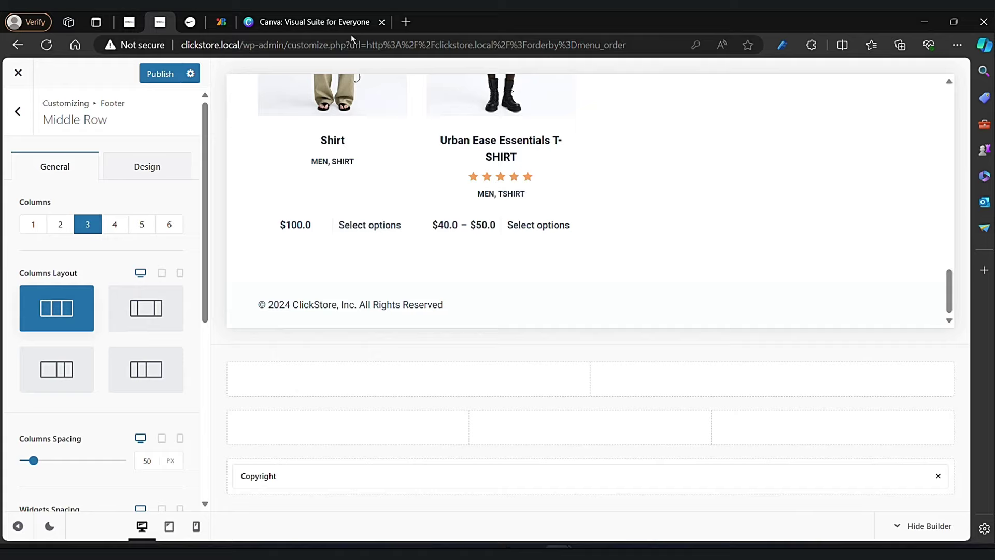
pyautogui.click(193, 20)
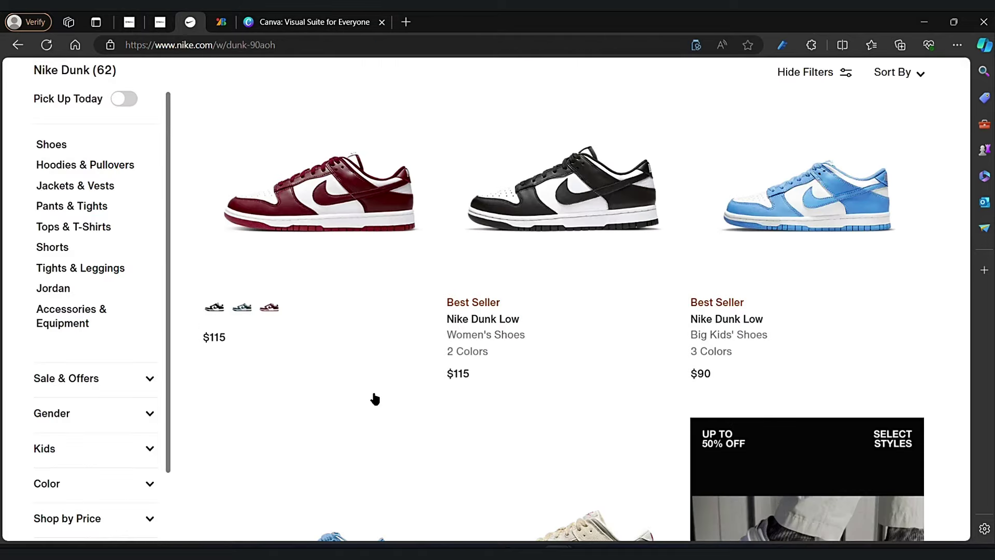
pyautogui.scroll(-10, 374, 399)
pyautogui.scroll(-10, 374, 399)
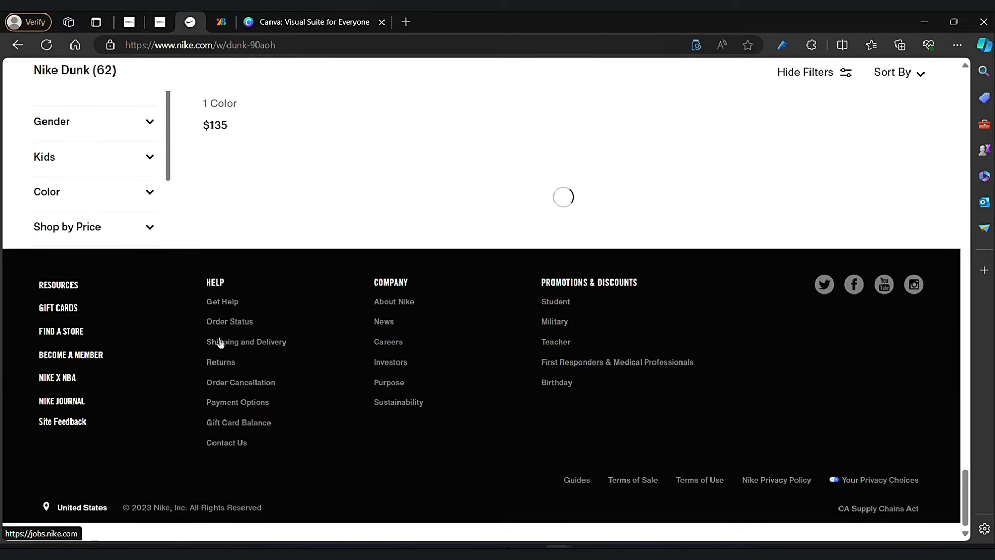
pyautogui.scroll(-20, 289, 359)
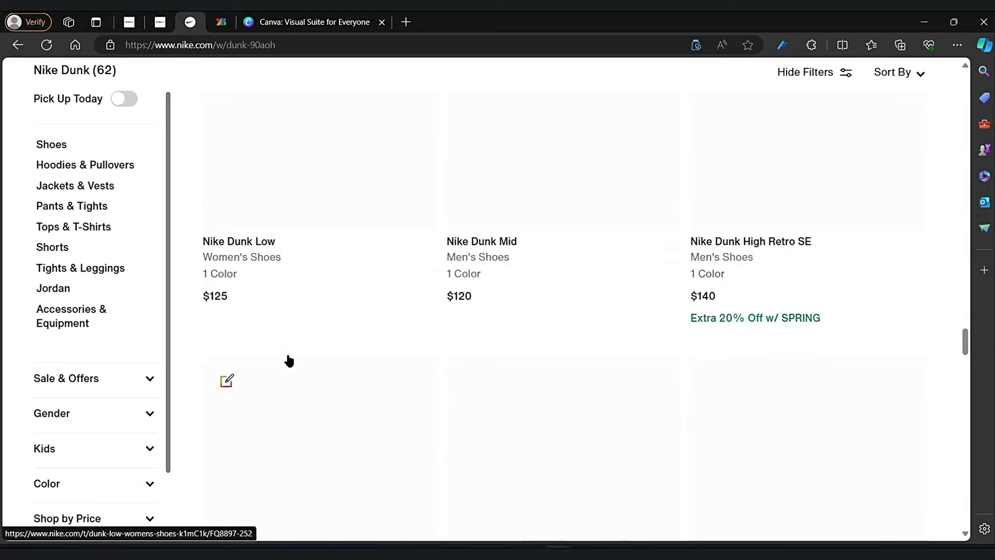
pyautogui.scroll(-15, 289, 360)
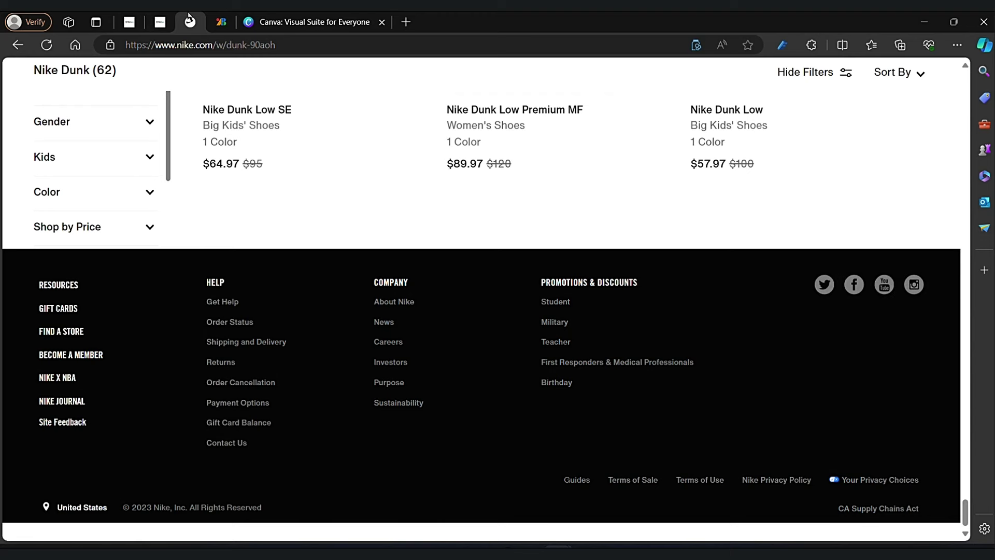
pyautogui.click(159, 22)
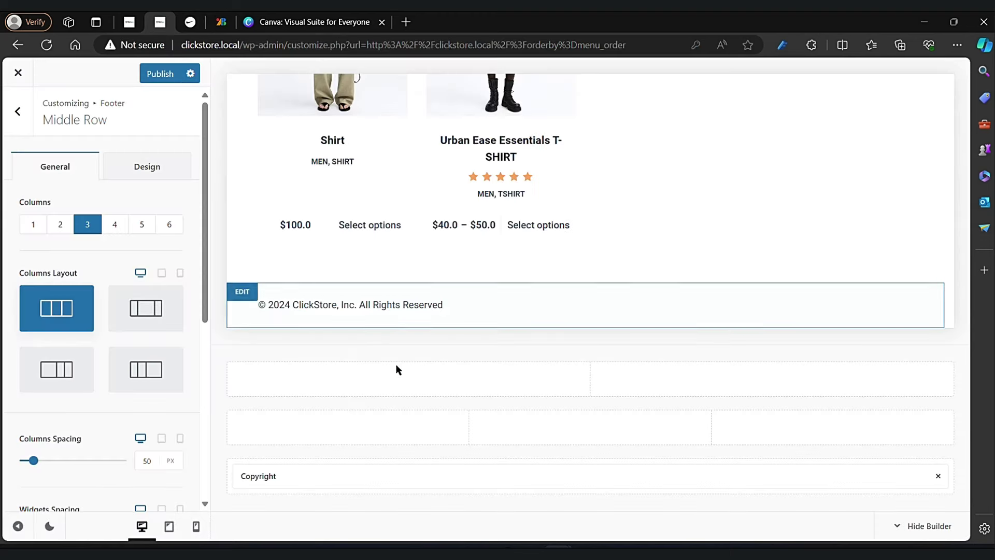
# Step: Examine the middle row's spacing, vertical alignment, container width and visibility options, and return to the footer elements
pyautogui.scroll(-5, 157, 449)
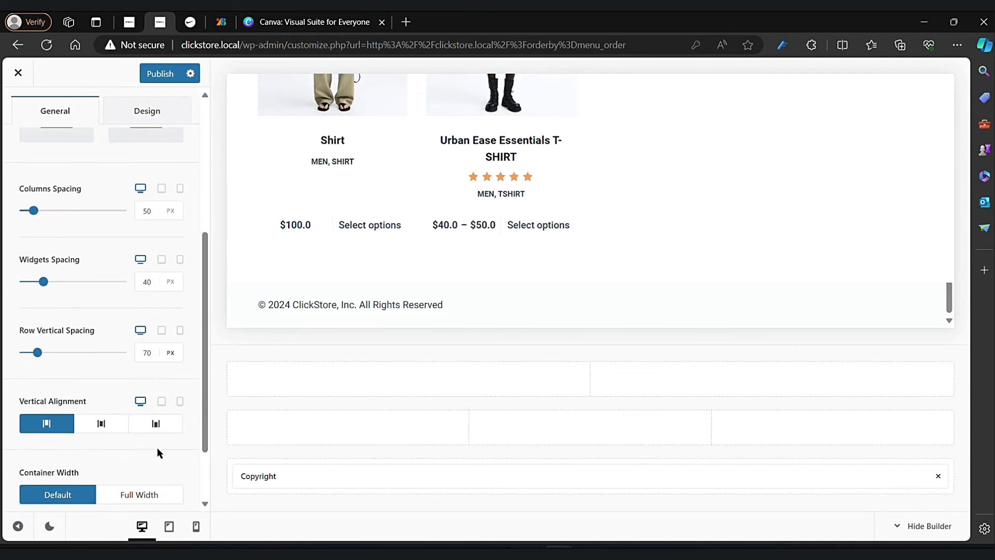
pyautogui.scroll(-2, 119, 336)
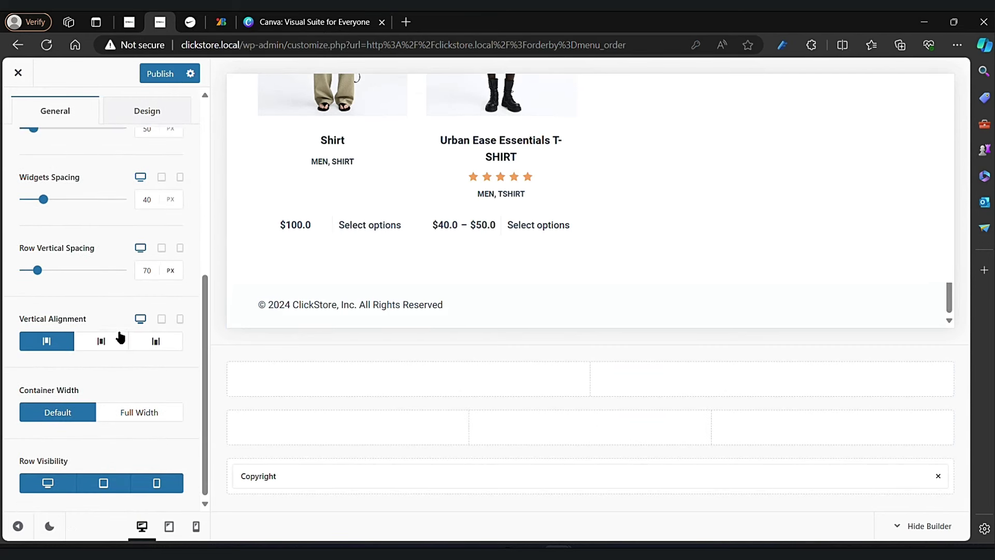
pyautogui.scroll(7, 119, 335)
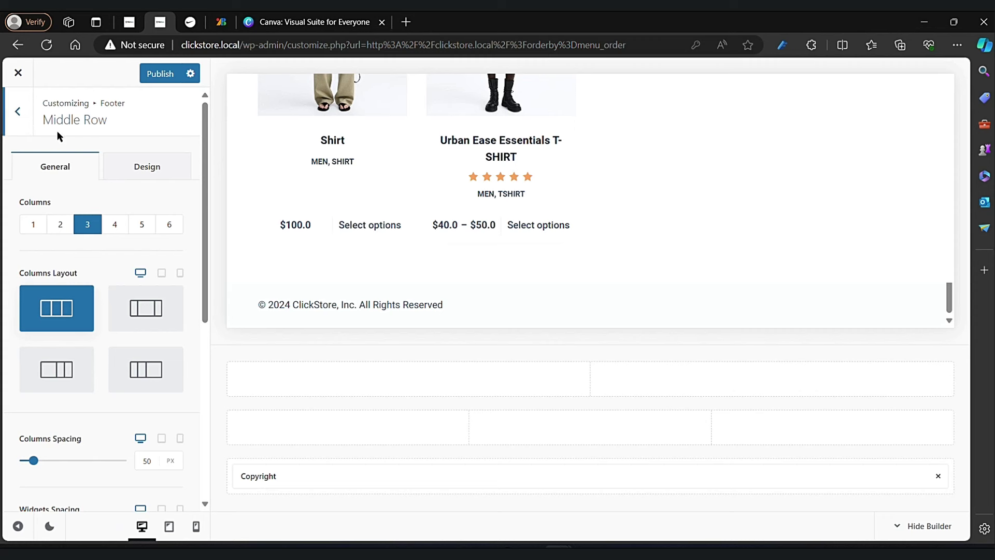
pyautogui.click(30, 124)
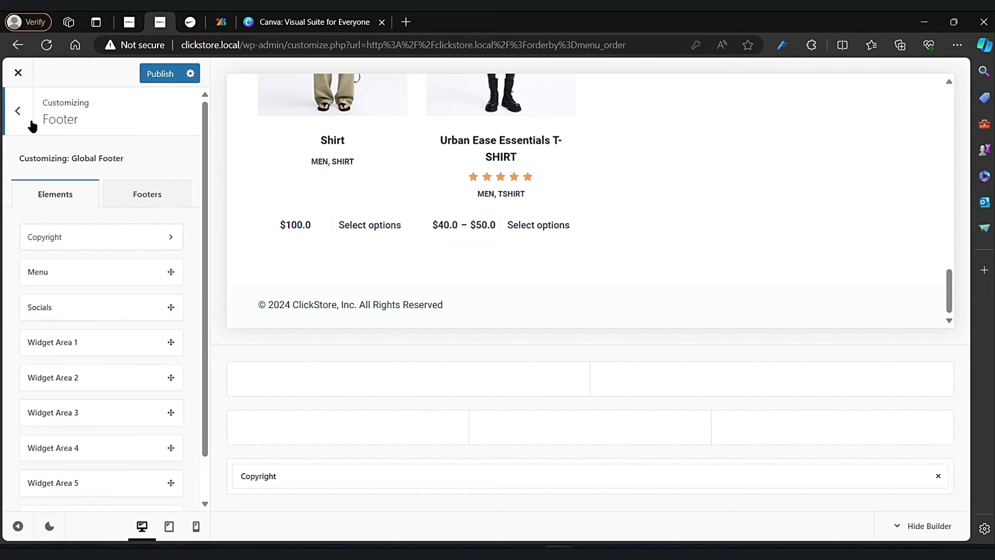
# Step: Place the Socials element in the third column of the footer's middle row and open its settings
pyautogui.scroll(-1, 85, 355)
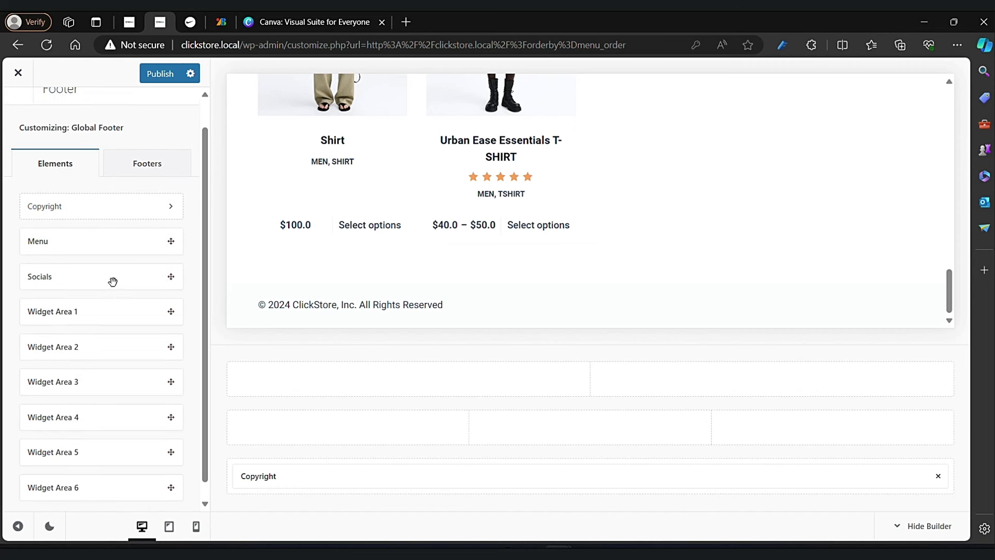
pyautogui.moveTo(113, 281); pyautogui.dragTo(800, 425)
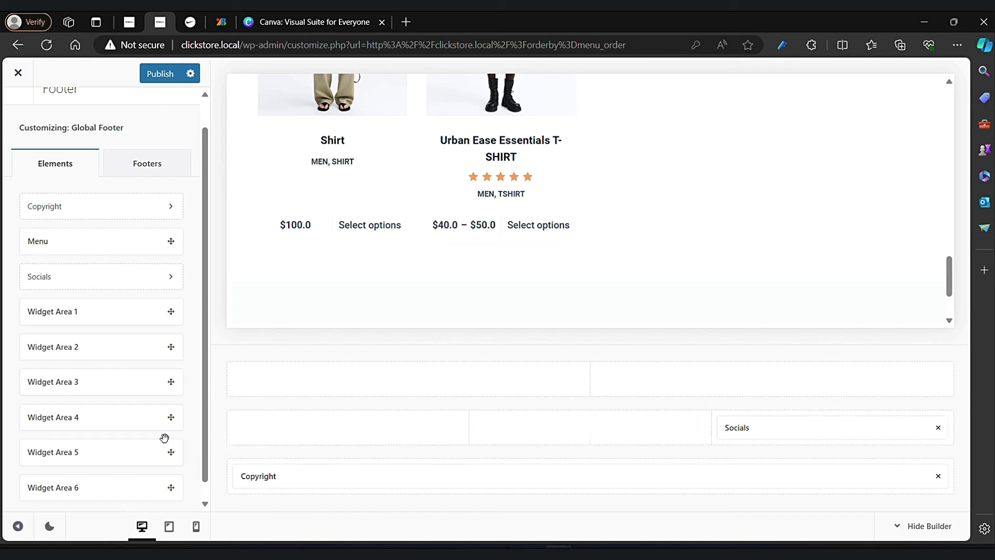
pyautogui.scroll(-1, 164, 437)
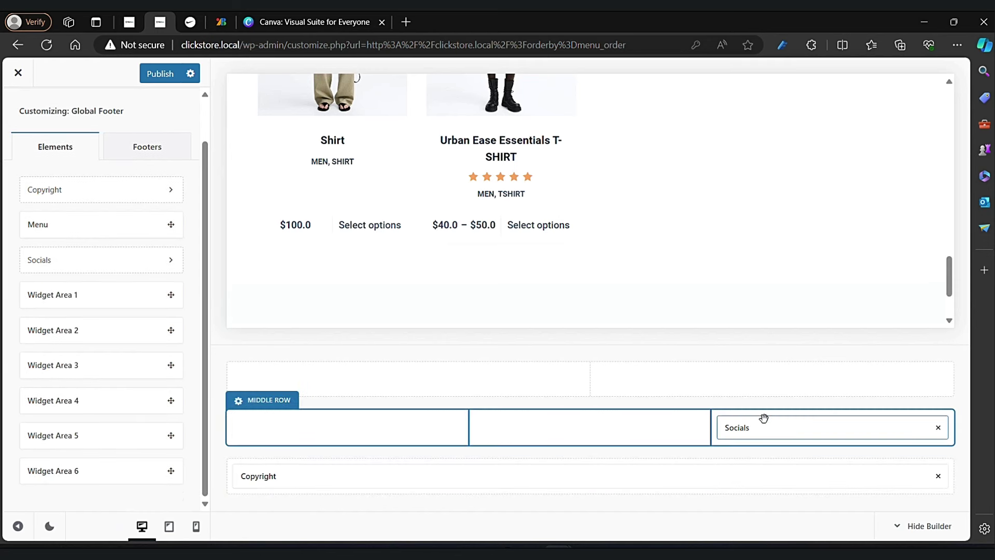
pyautogui.click(770, 428)
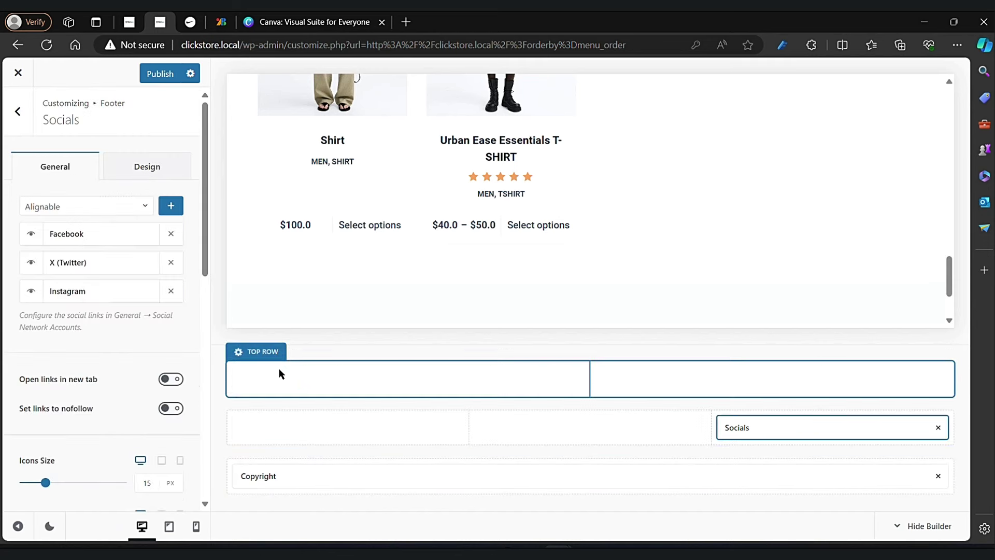
pyautogui.moveTo(67, 236); pyautogui.dragTo(207, 242)
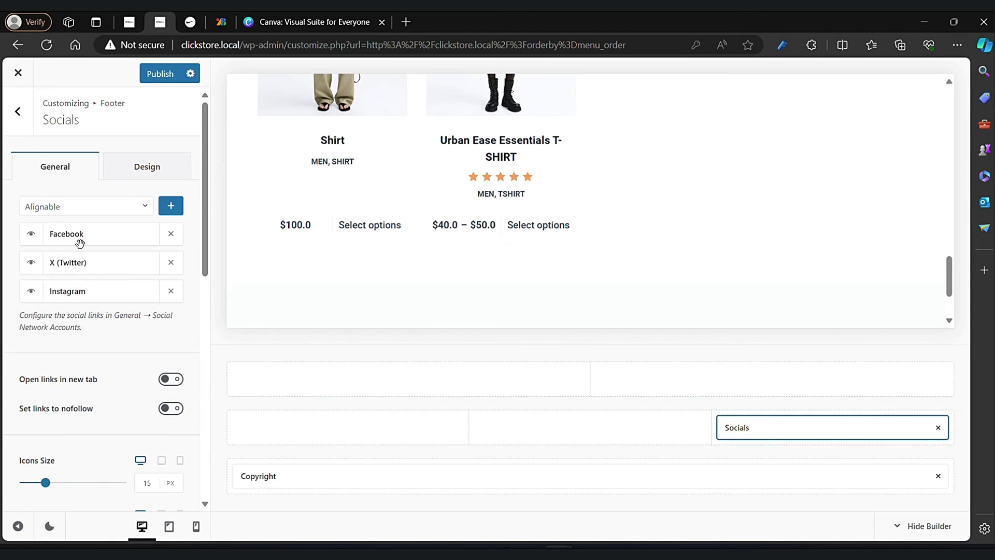
pyautogui.click(172, 208)
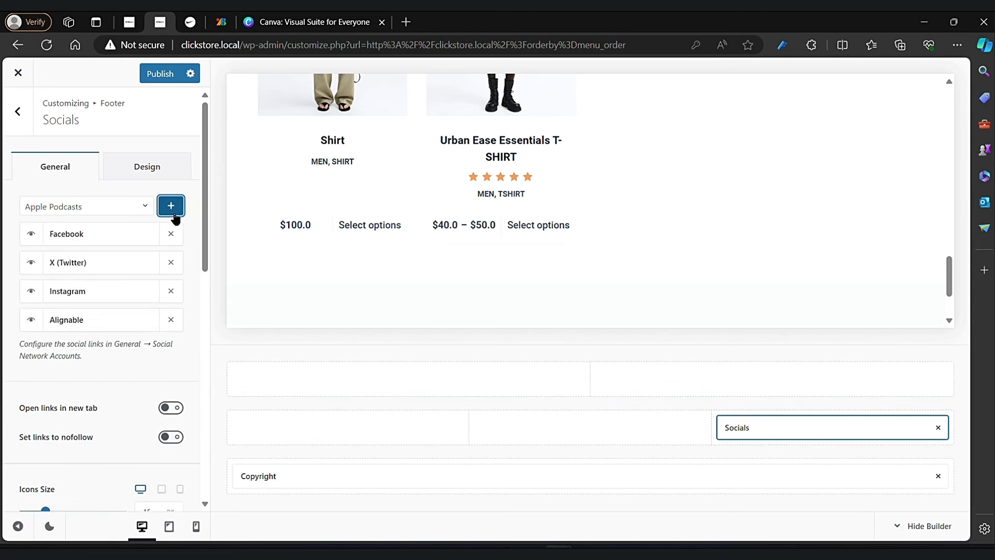
pyautogui.click(148, 213)
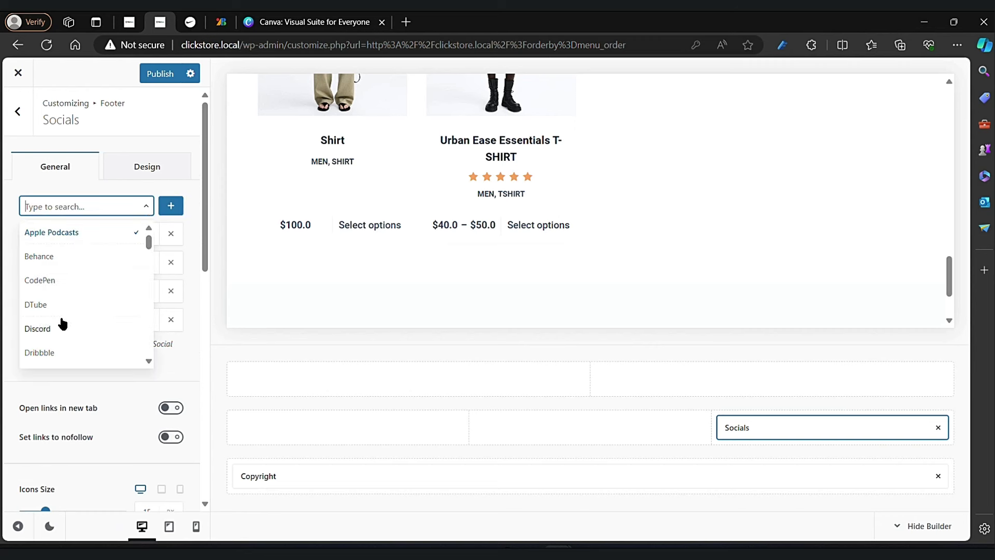
pyautogui.scroll(-5, 63, 324)
pyautogui.scroll(3, 62, 324)
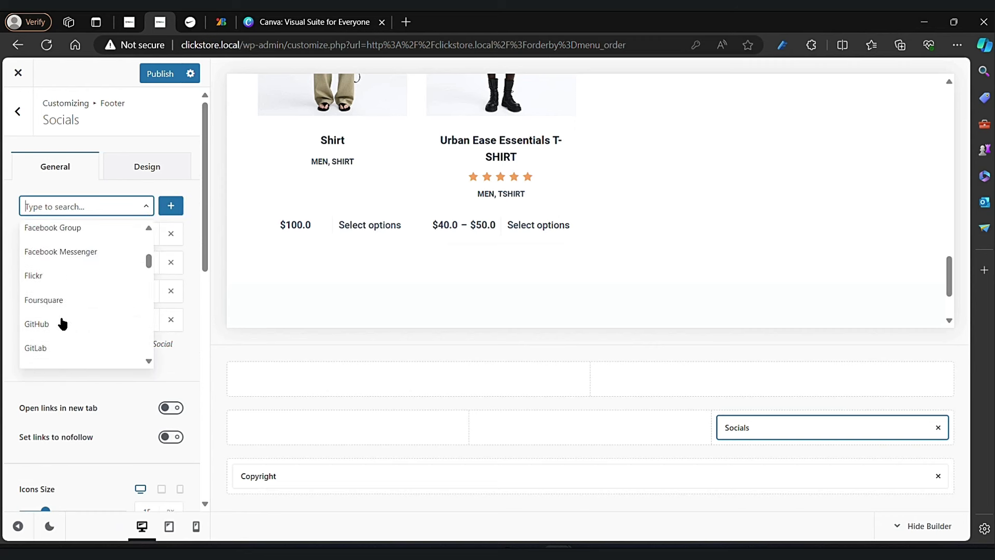
pyautogui.scroll(2, 63, 324)
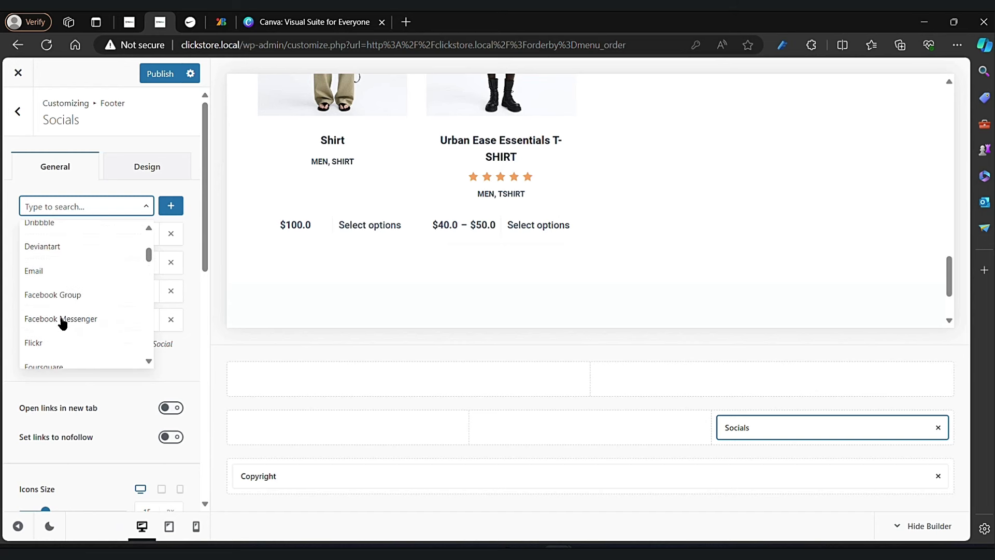
pyautogui.scroll(1, 62, 324)
pyautogui.write('youtub')
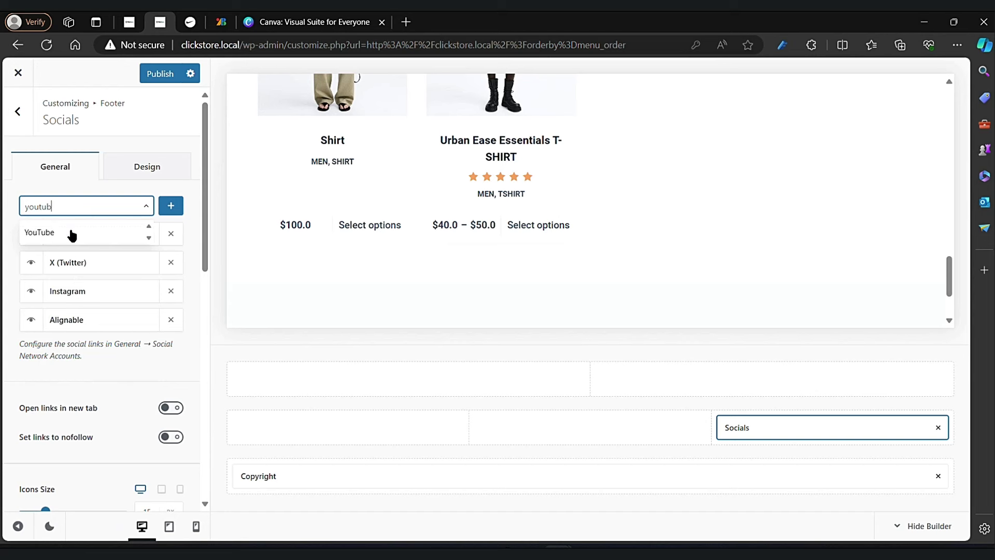
pyautogui.click(70, 231)
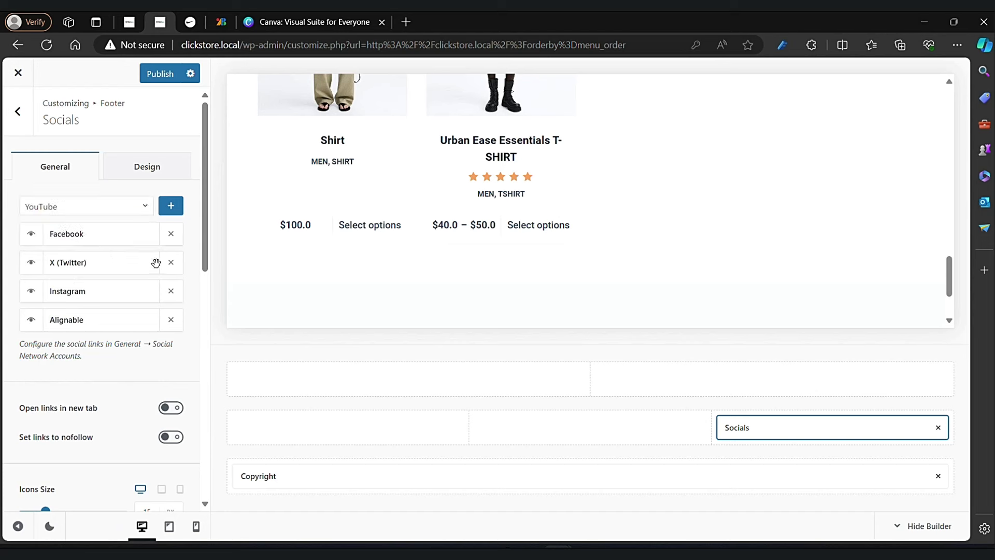
pyautogui.click(171, 320)
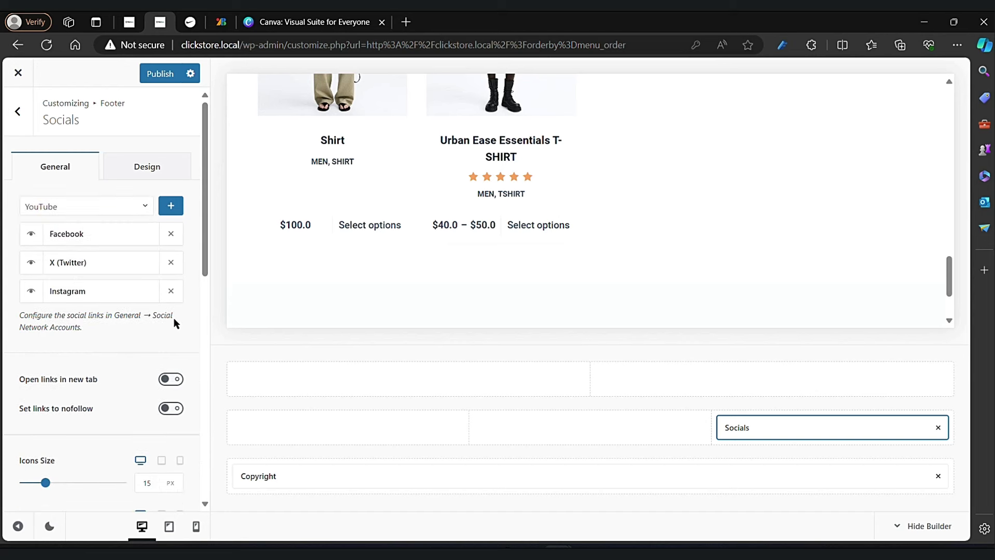
# Step: Add WhatsApp and YouTube to the networks shown by the footer's Socials element
pyautogui.click(146, 209)
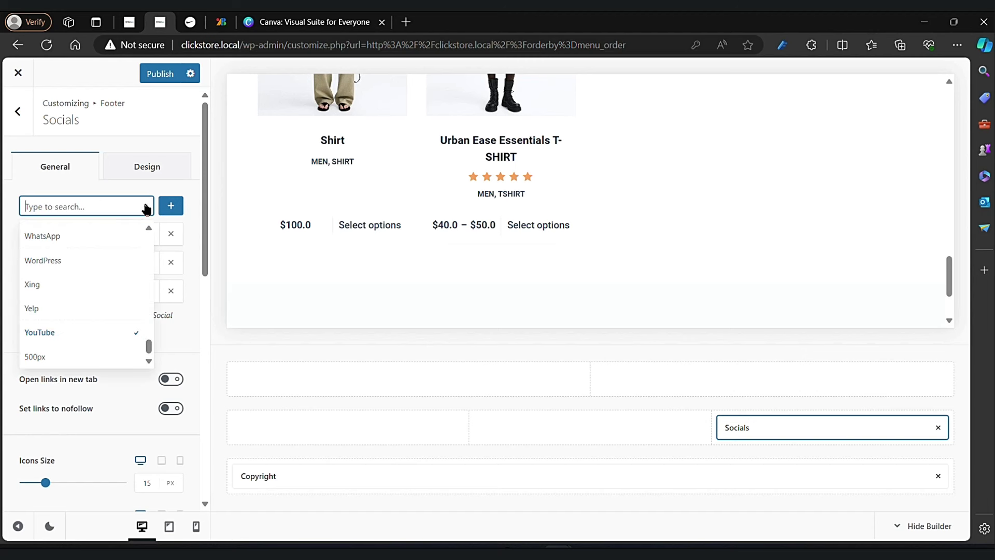
pyautogui.write('wha')
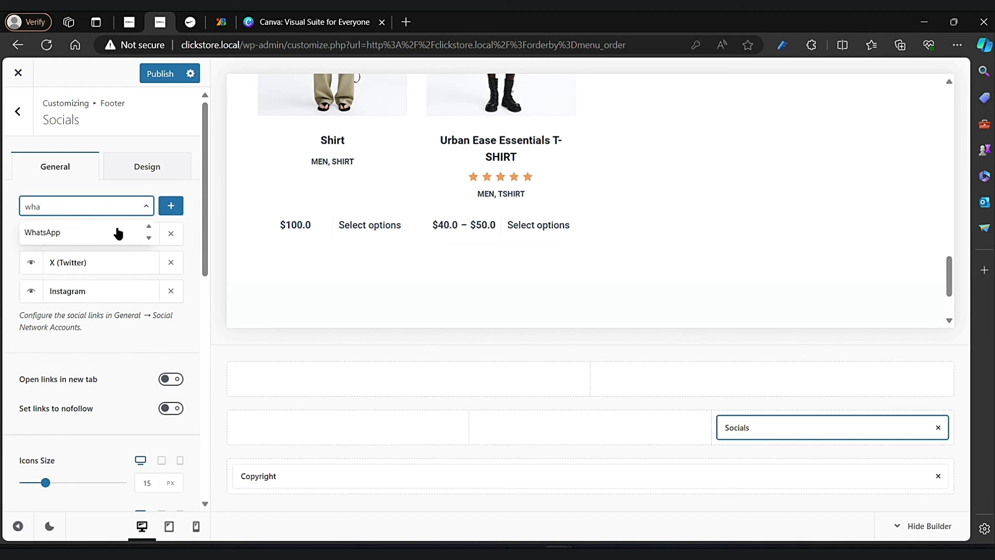
pyautogui.click(116, 230)
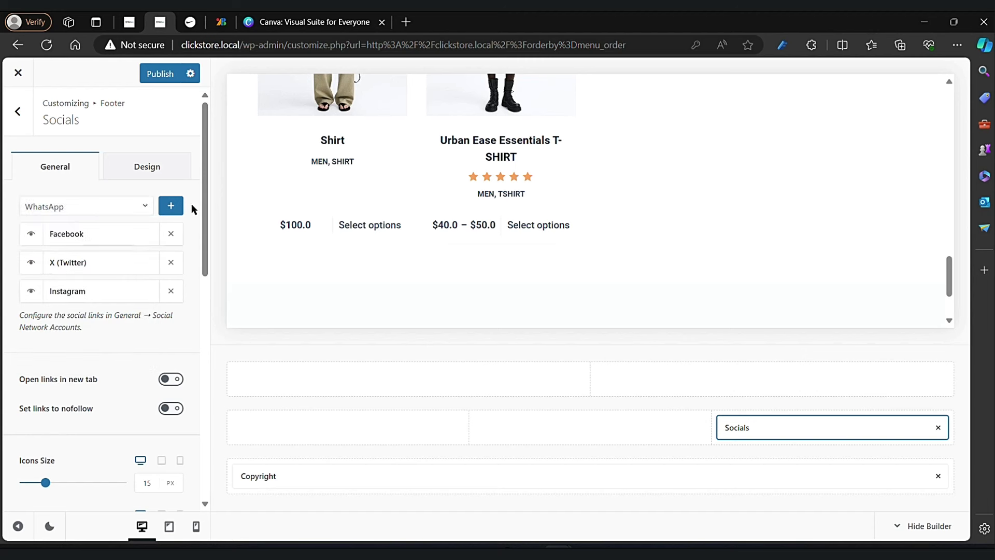
pyautogui.click(171, 206)
pyautogui.click(84, 210)
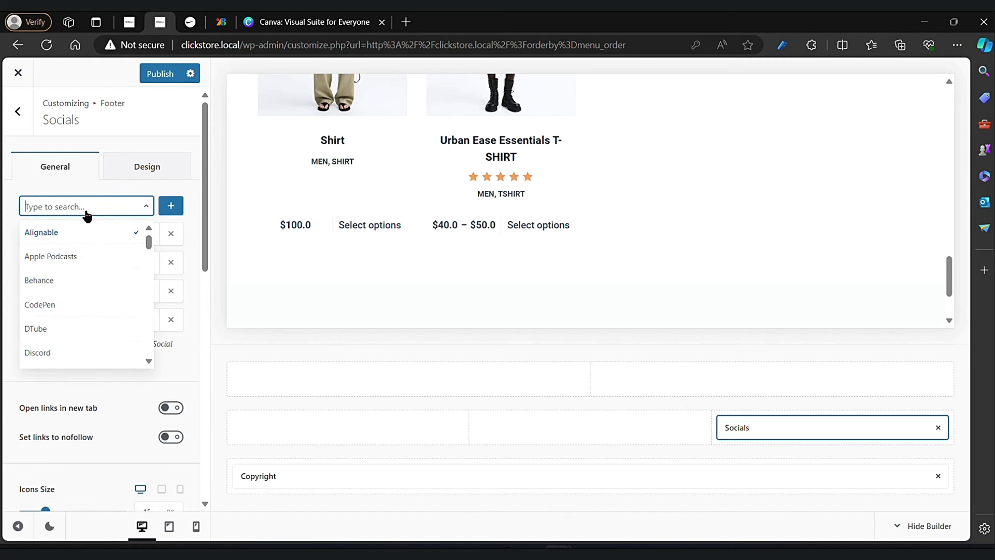
pyautogui.write('youtube')
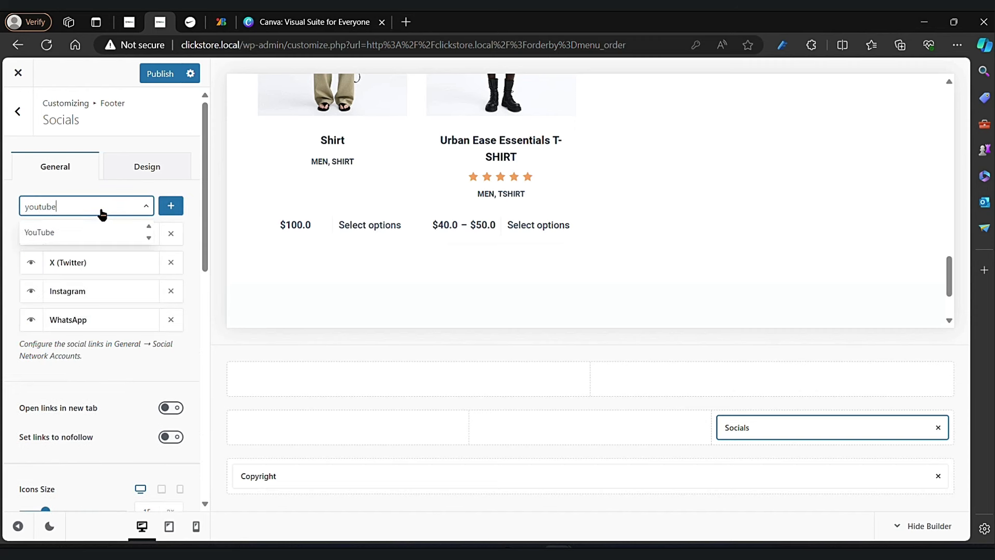
pyautogui.click(116, 234)
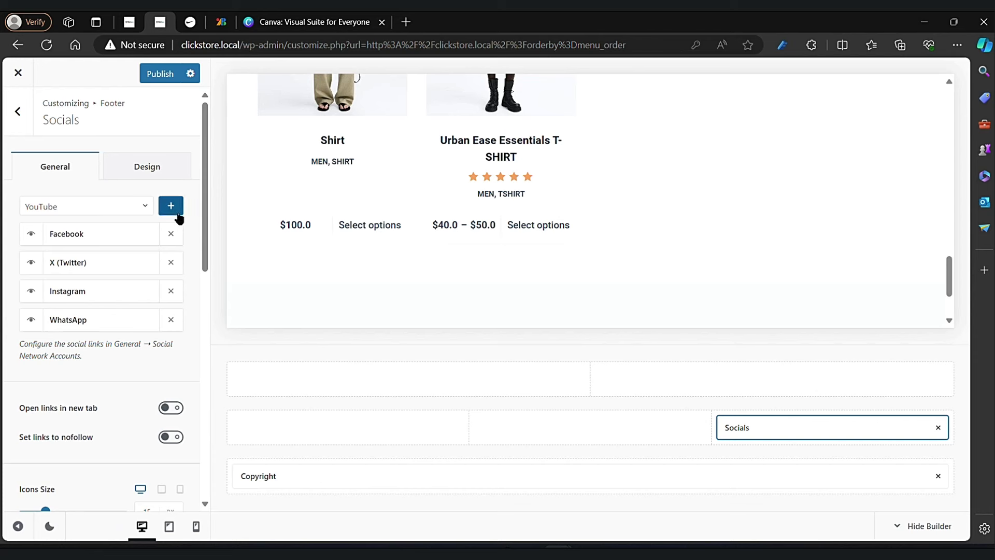
pyautogui.click(172, 207)
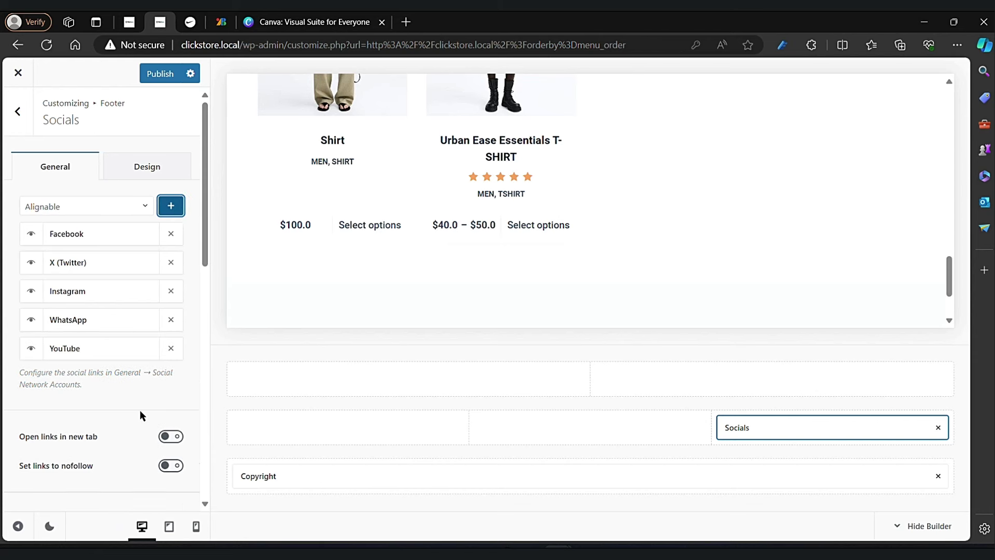
pyautogui.scroll(-3, 138, 410)
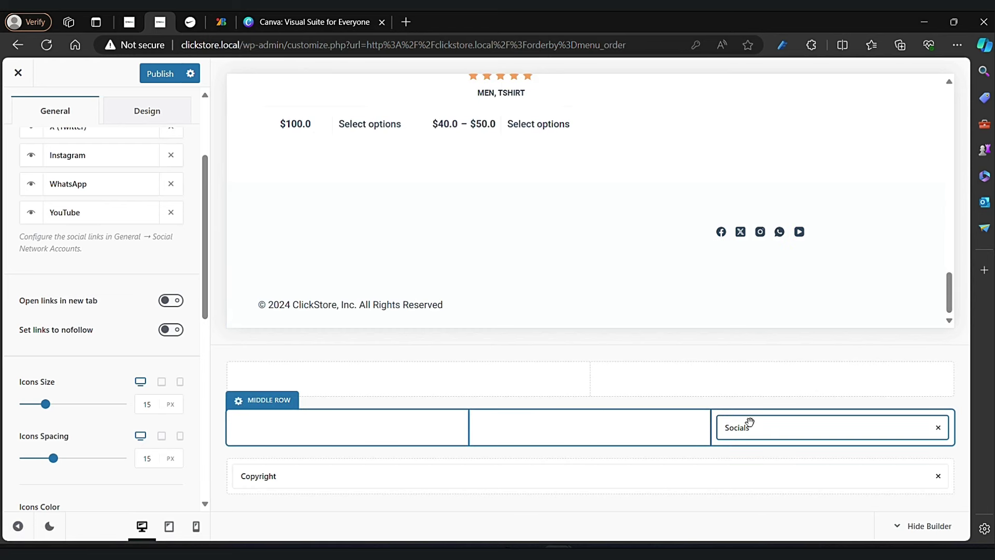
# Step: Try to move the Socials element into the footer's bottom row and check the copyright element's general and design options
pyautogui.moveTo(750, 422); pyautogui.dragTo(786, 470)
pyautogui.click(786, 470)
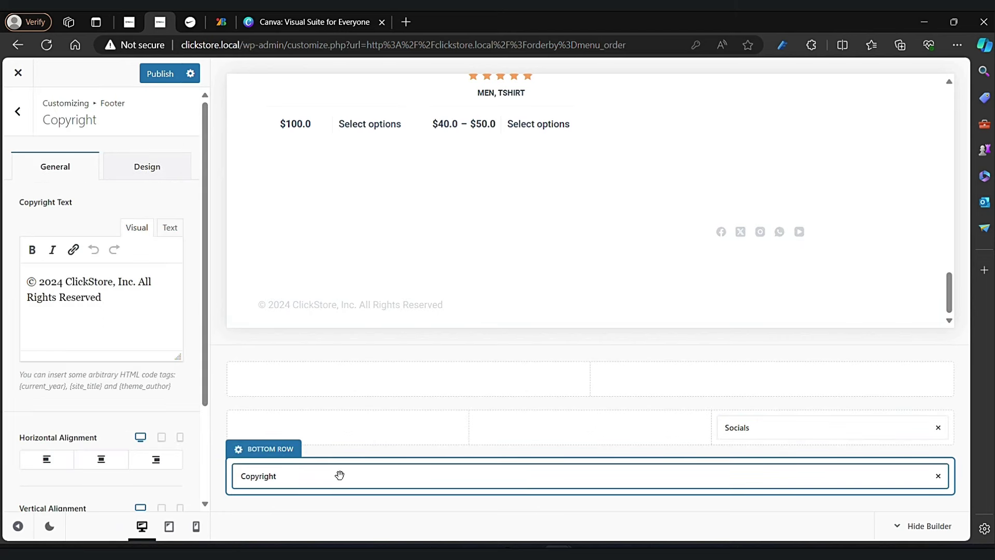
pyautogui.click(150, 171)
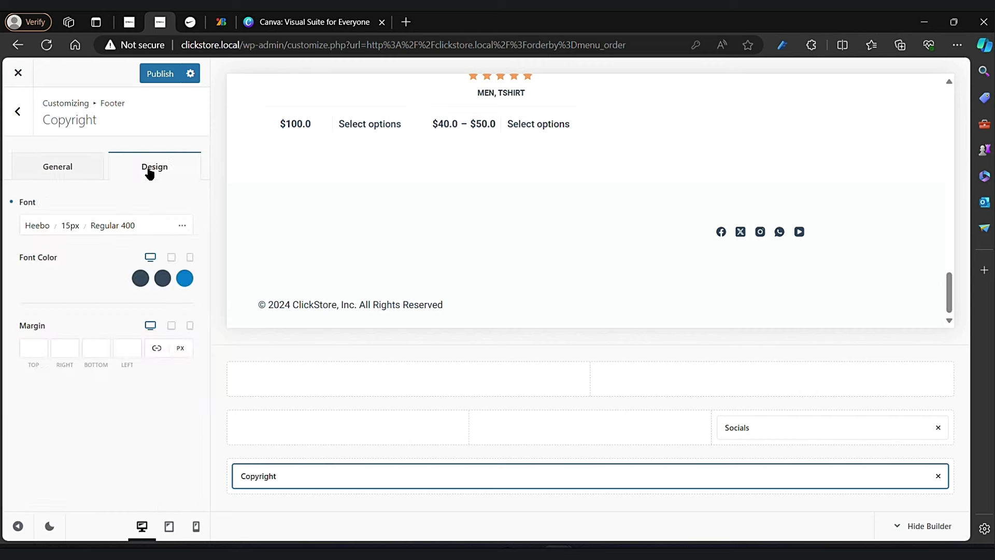
pyautogui.click(78, 164)
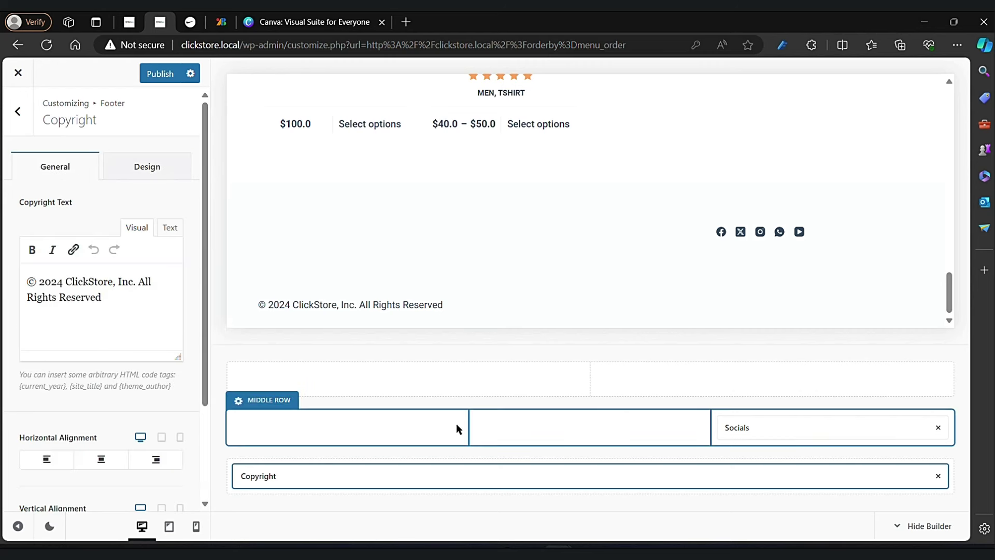
# Step: Split the footer's bottom row into two columns and move the Socials element into the one beside the copyright text
pyautogui.click(254, 449)
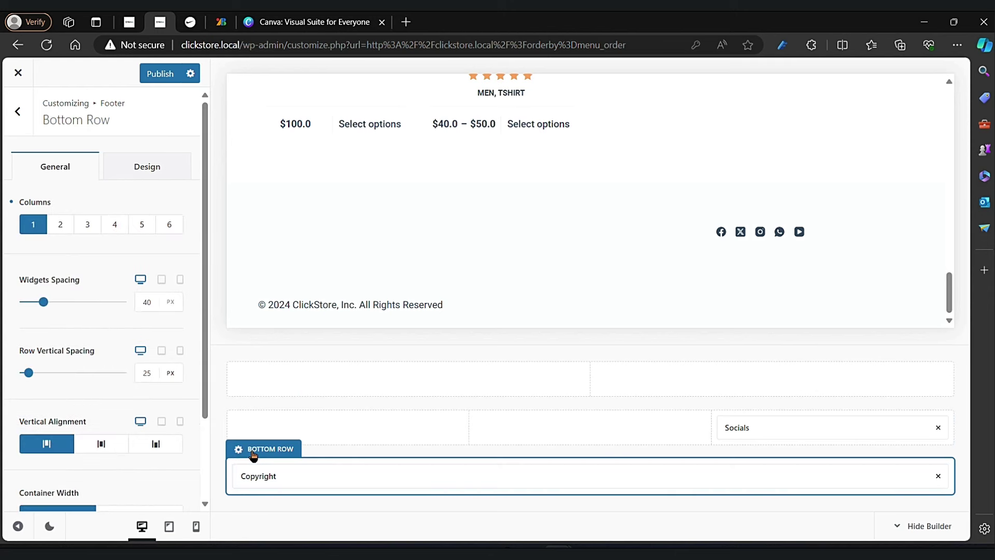
pyautogui.click(60, 227)
pyautogui.moveTo(779, 422); pyautogui.dragTo(784, 463)
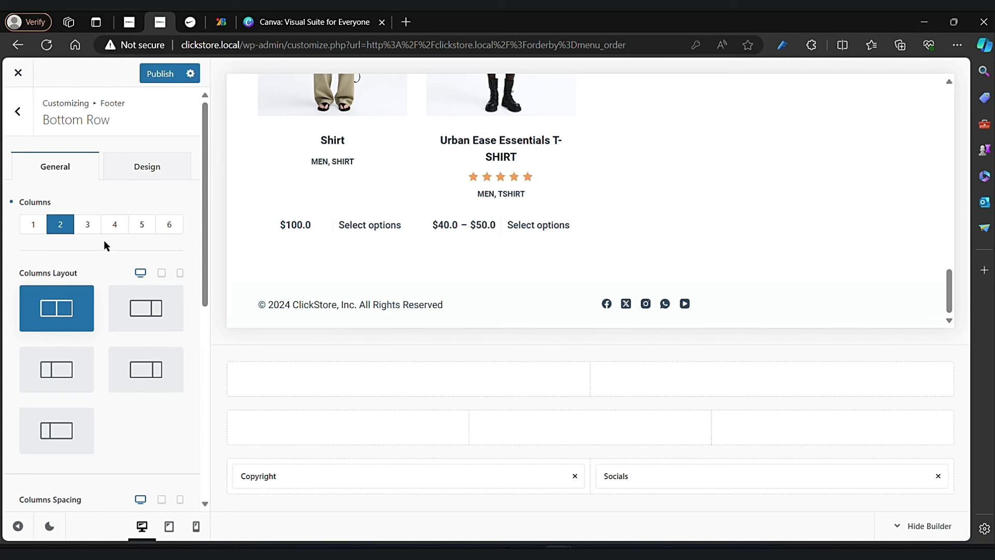
# Step: Try four columns for the footer's bottom row, settle on three, and place the Socials element in the third column
pyautogui.click(115, 228)
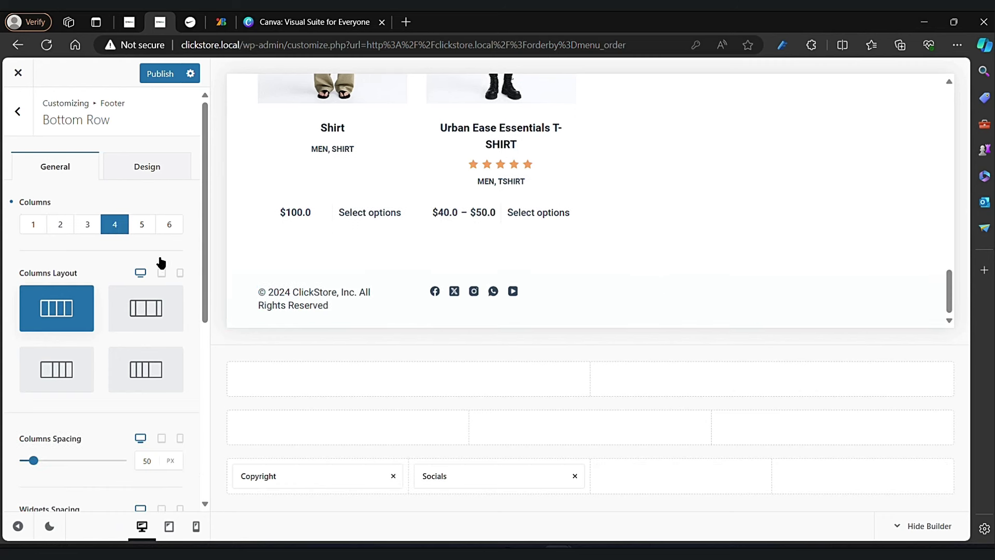
pyautogui.moveTo(534, 470); pyautogui.dragTo(813, 469)
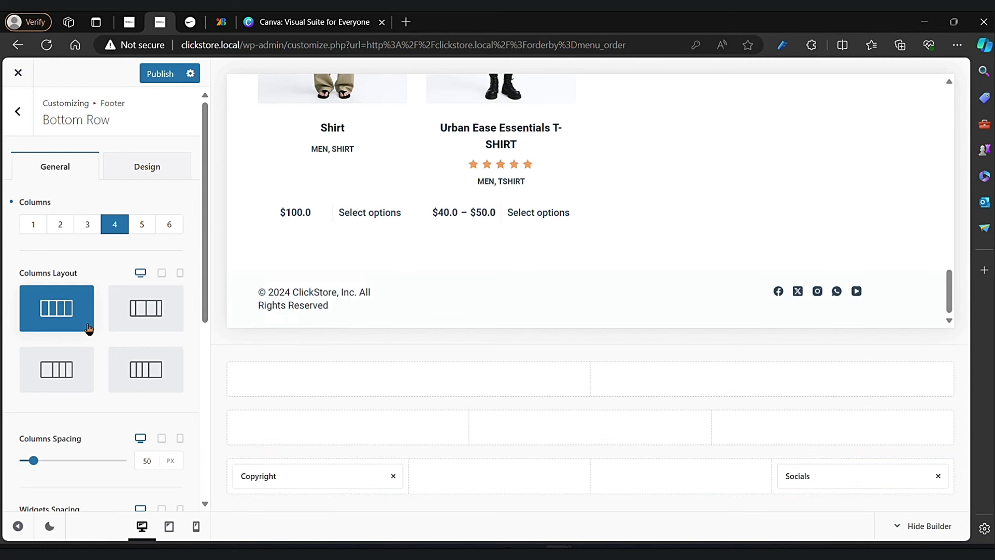
pyautogui.click(88, 224)
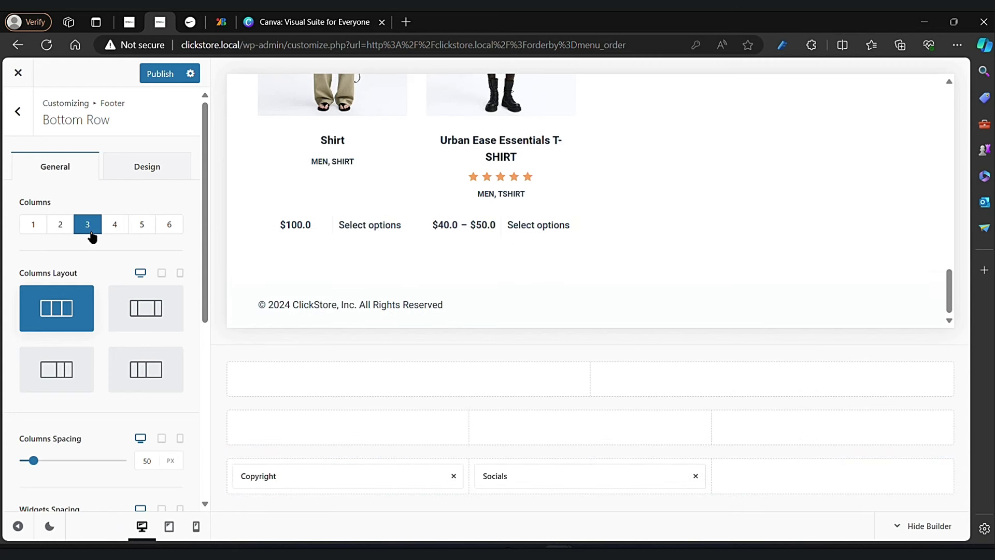
pyautogui.moveTo(597, 479); pyautogui.dragTo(789, 480)
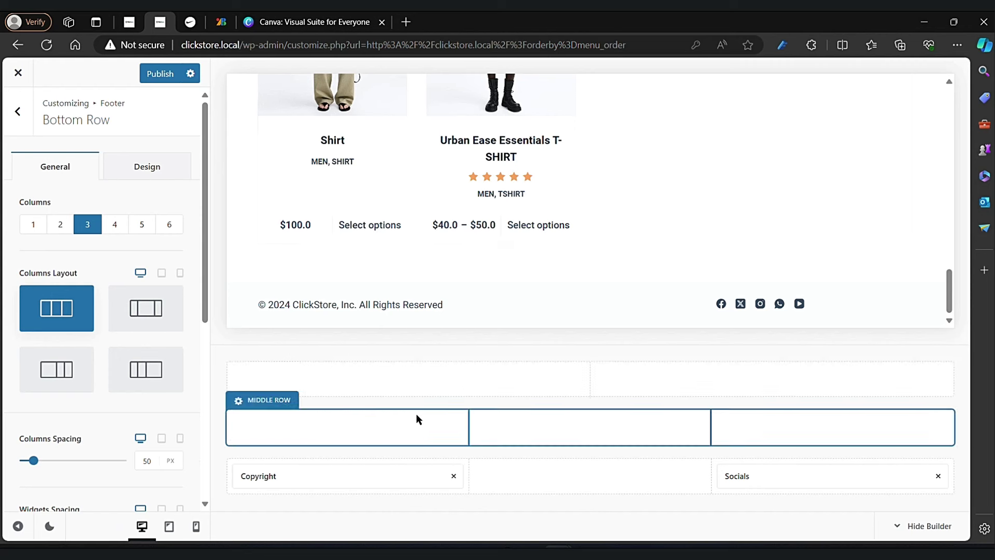
# Step: Return from the footer builder to the main customizer options and publish the changes
pyautogui.click(21, 116)
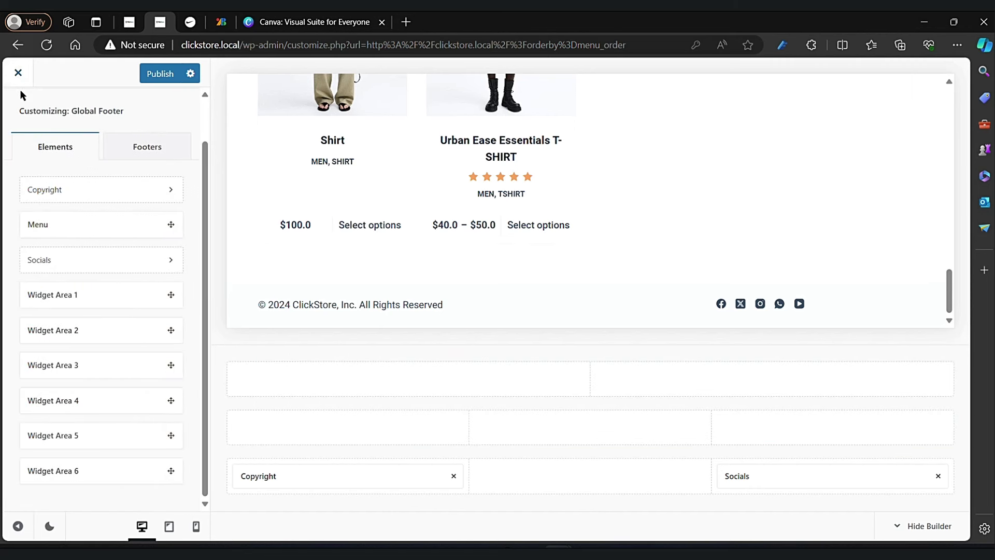
pyautogui.click(22, 117)
pyautogui.scroll(2, 51, 249)
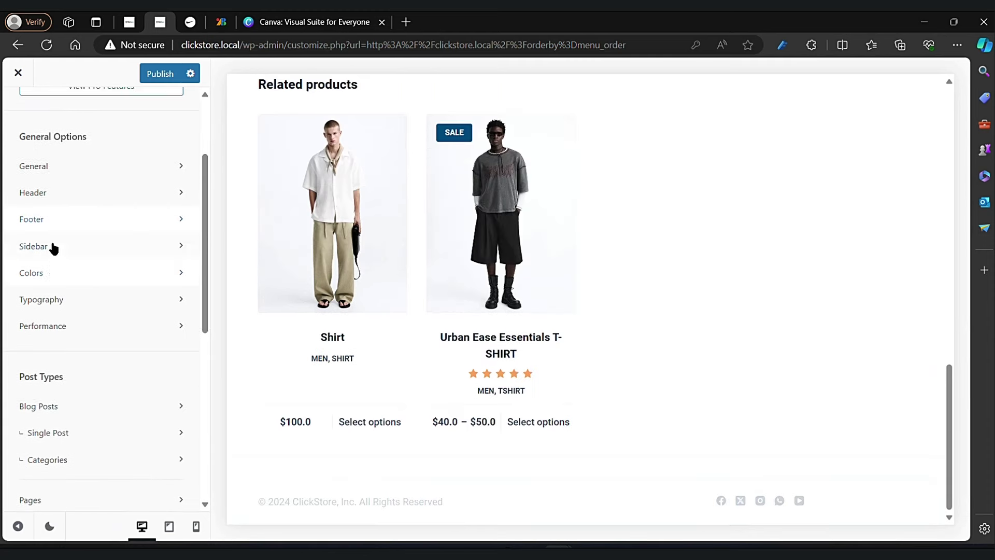
pyautogui.scroll(2, 54, 248)
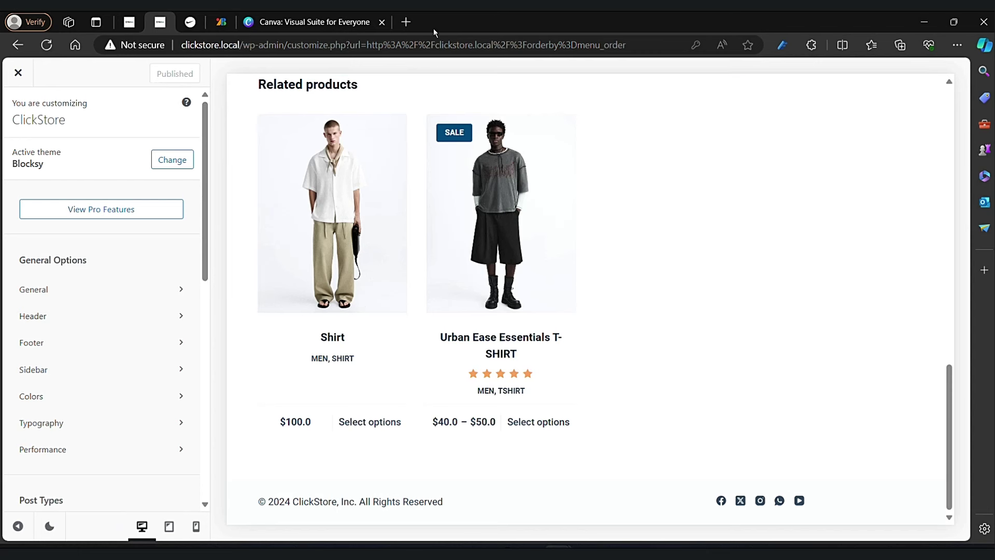
# Step: Review the general and design options of the WooCommerce product archives and enable the Sidebar page element
pyautogui.scroll(-1, 81, 402)
pyautogui.scroll(-6, 82, 402)
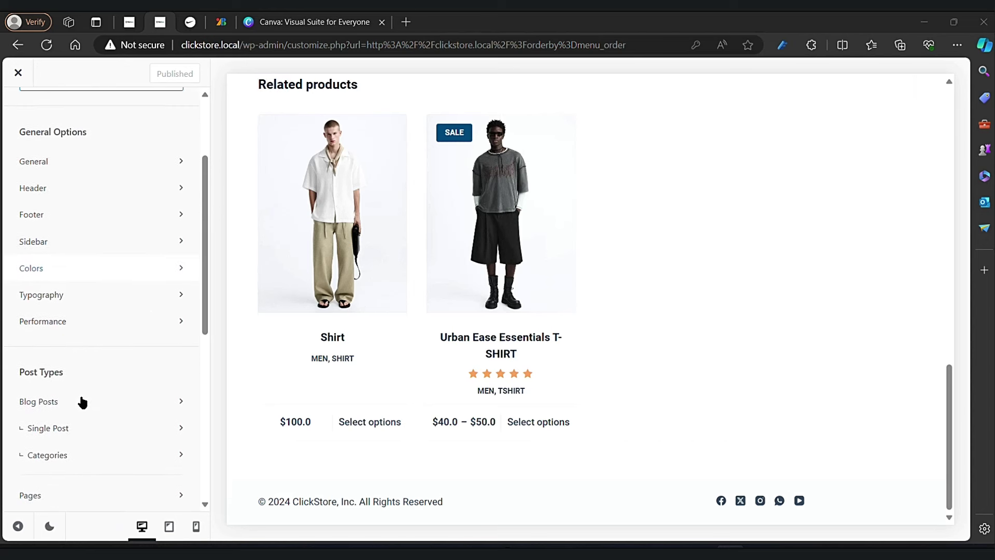
pyautogui.scroll(-3, 82, 402)
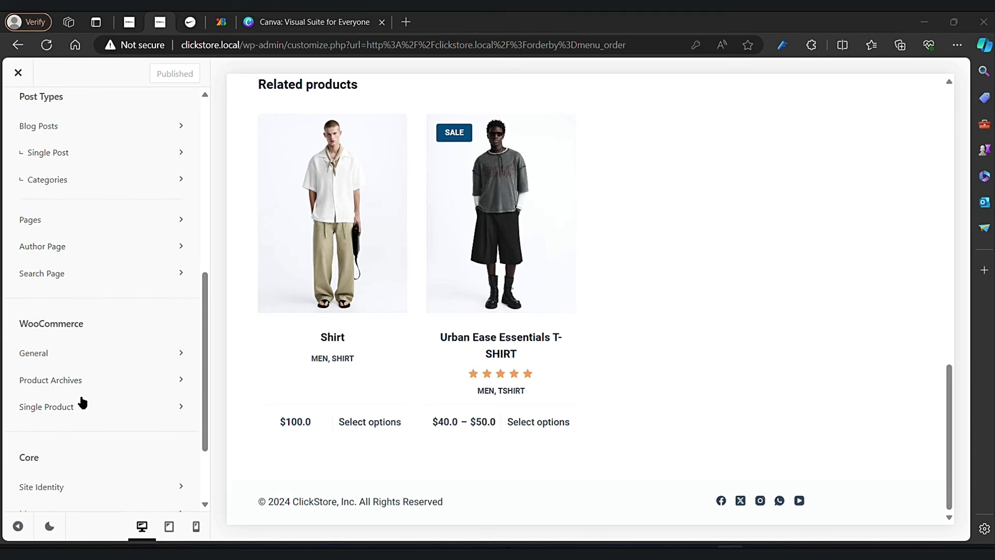
pyautogui.click(48, 315)
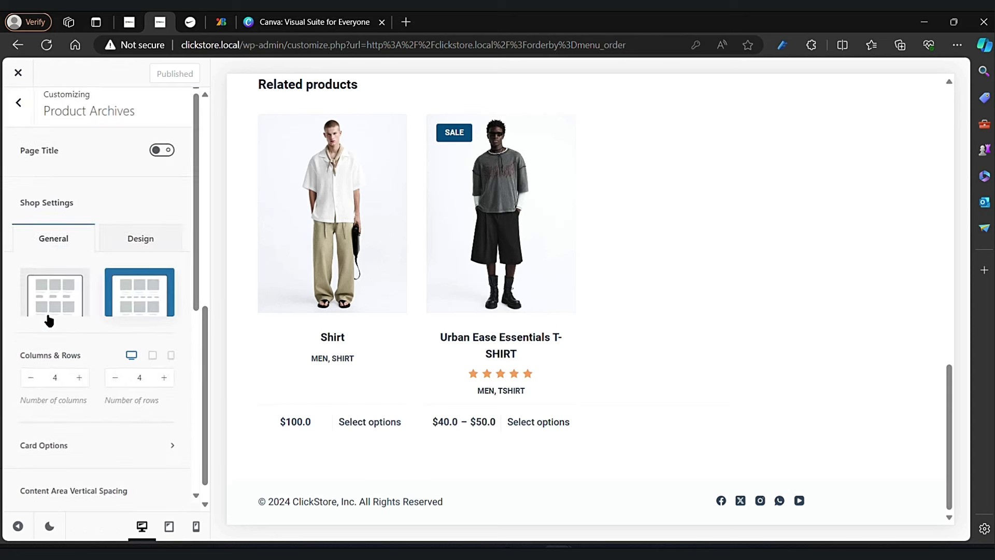
pyautogui.click(142, 248)
pyautogui.scroll(-2, 140, 247)
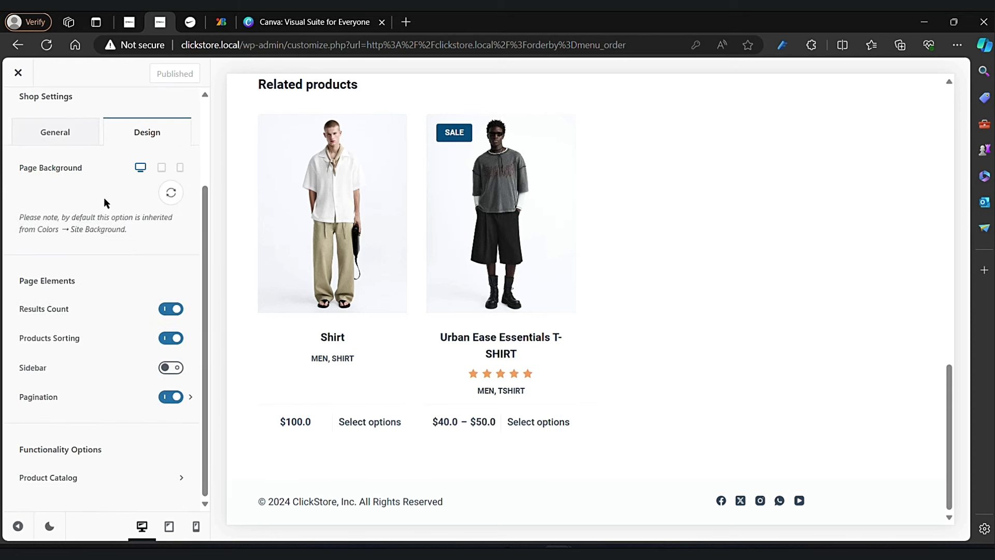
pyautogui.click(57, 130)
pyautogui.scroll(-1, 74, 337)
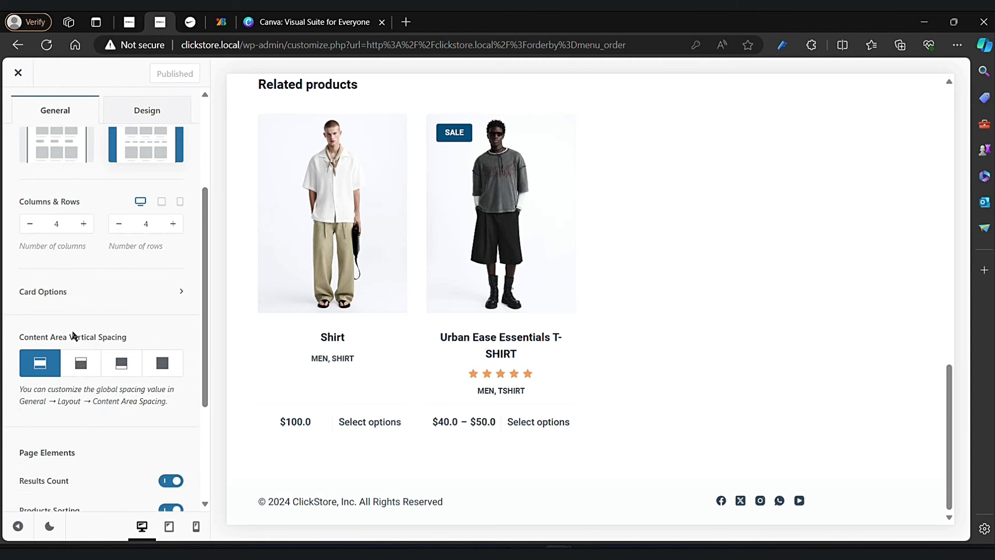
pyautogui.scroll(-3, 74, 337)
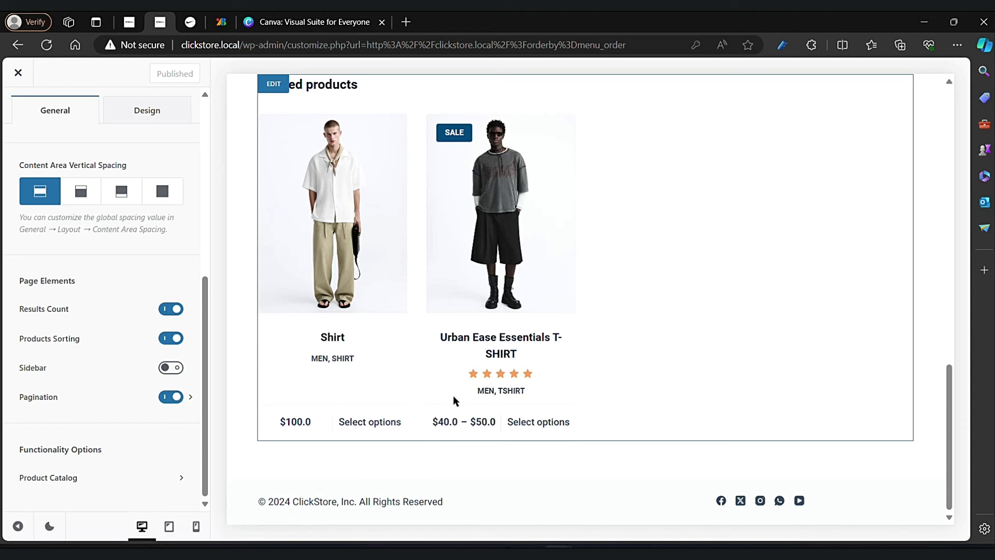
pyautogui.click(173, 367)
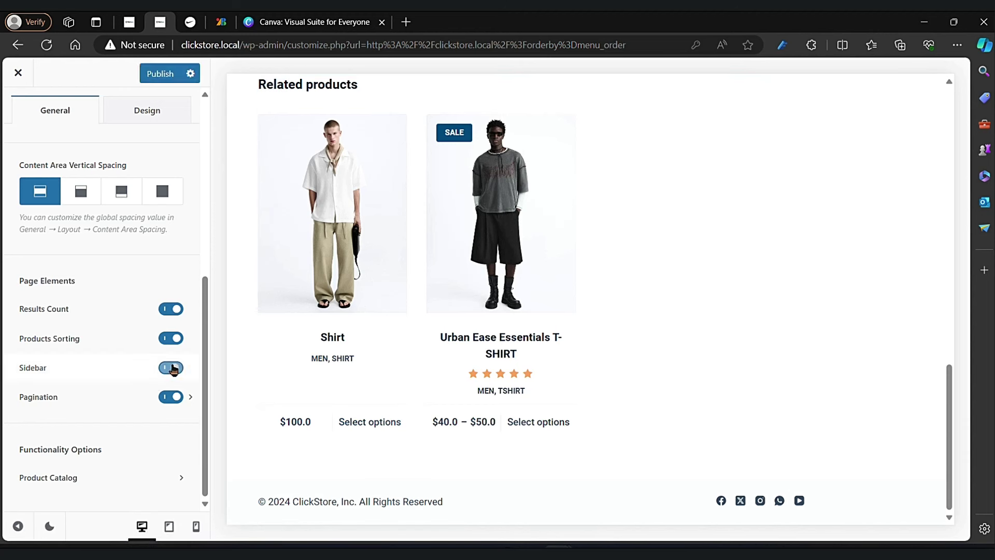
# Step: Disable the Sidebar page element, try a different content area vertical spacing, and restore the original spacing option
pyautogui.click(172, 368)
pyautogui.click(78, 196)
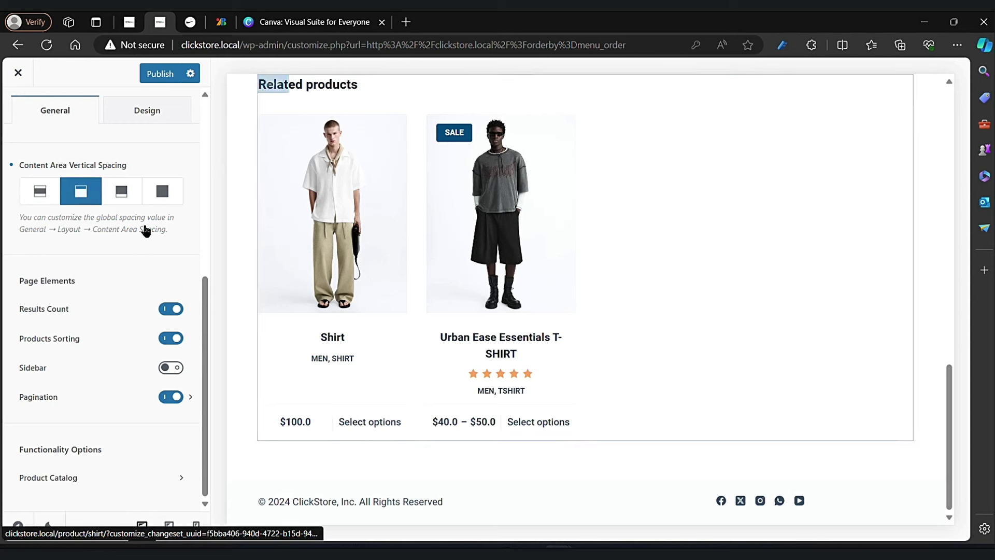
pyautogui.click(37, 197)
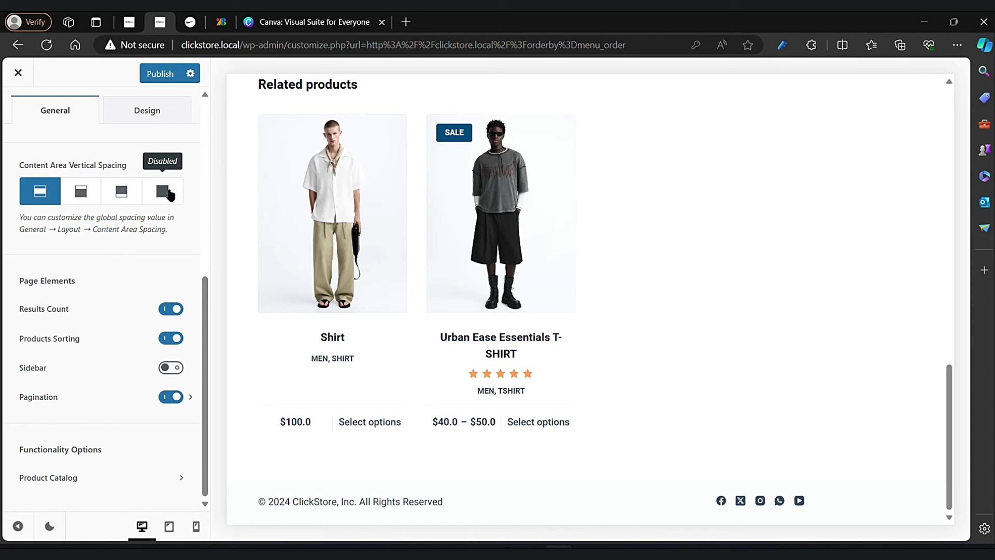
# Step: Open the product archive's card options and expand the Product Image settings
pyautogui.click(134, 104)
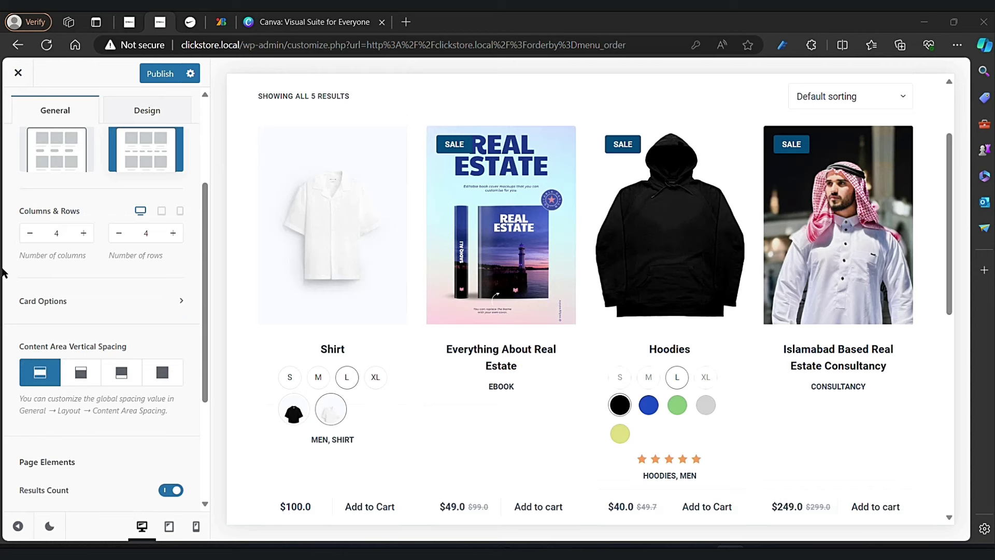
pyautogui.scroll(3, 73, 269)
pyautogui.scroll(-4, 72, 268)
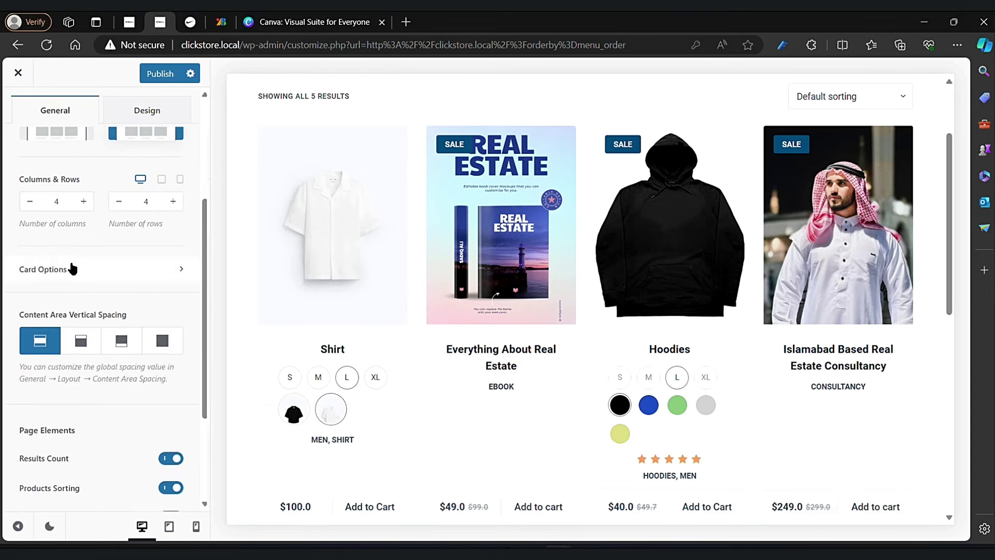
pyautogui.click(73, 267)
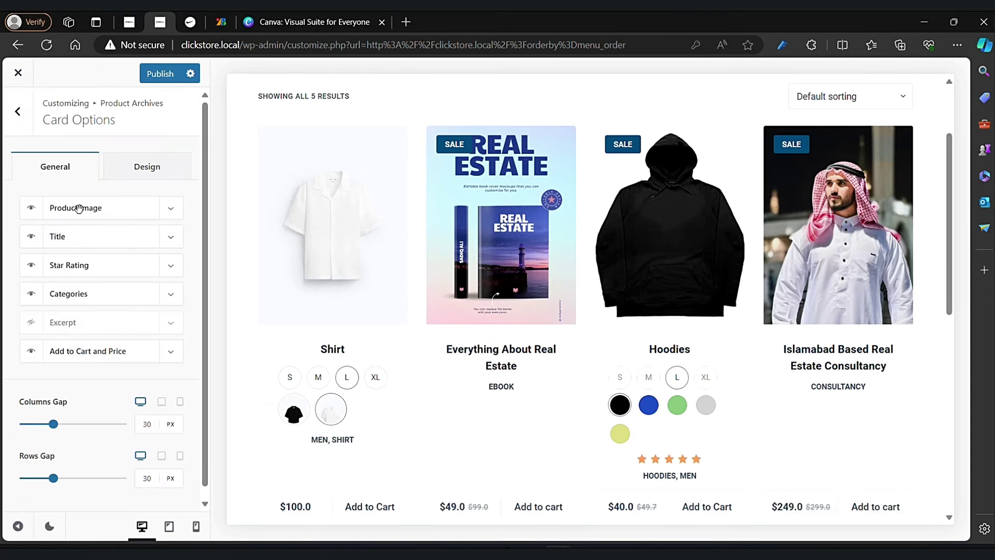
pyautogui.scroll(-1, 100, 302)
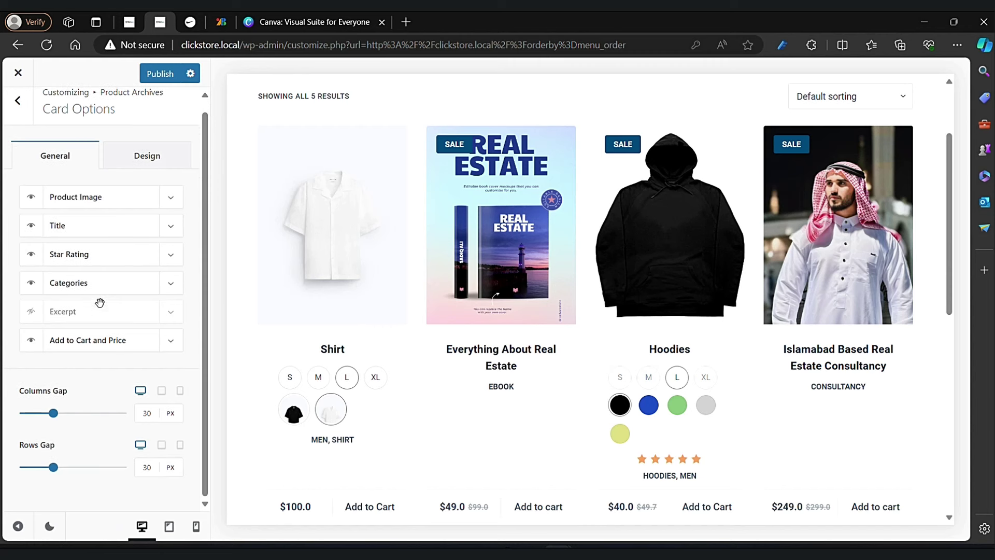
pyautogui.click(171, 198)
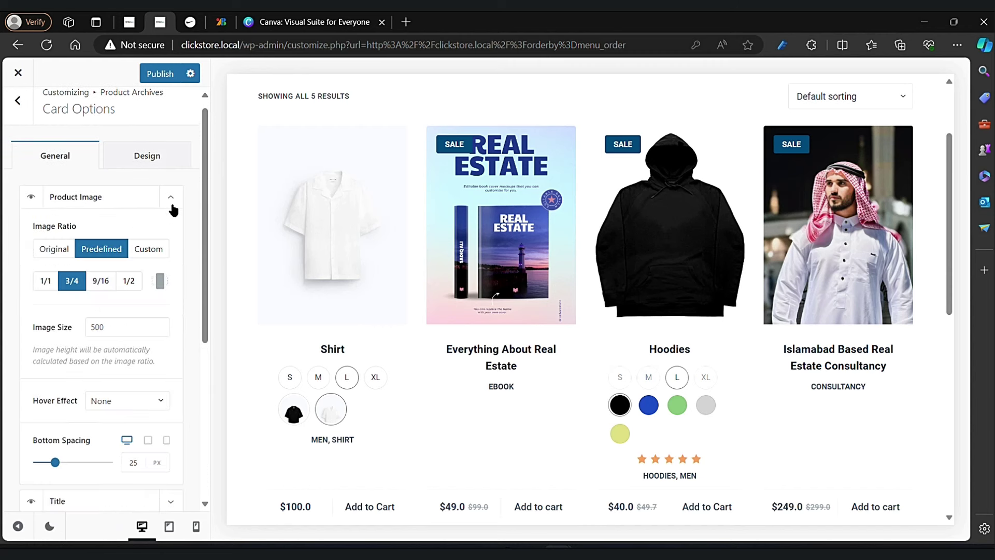
# Step: Try predefined product image ratios including 9/16, 4/3, 16/9 and 2/1, and settle on 1/1
pyautogui.click(101, 280)
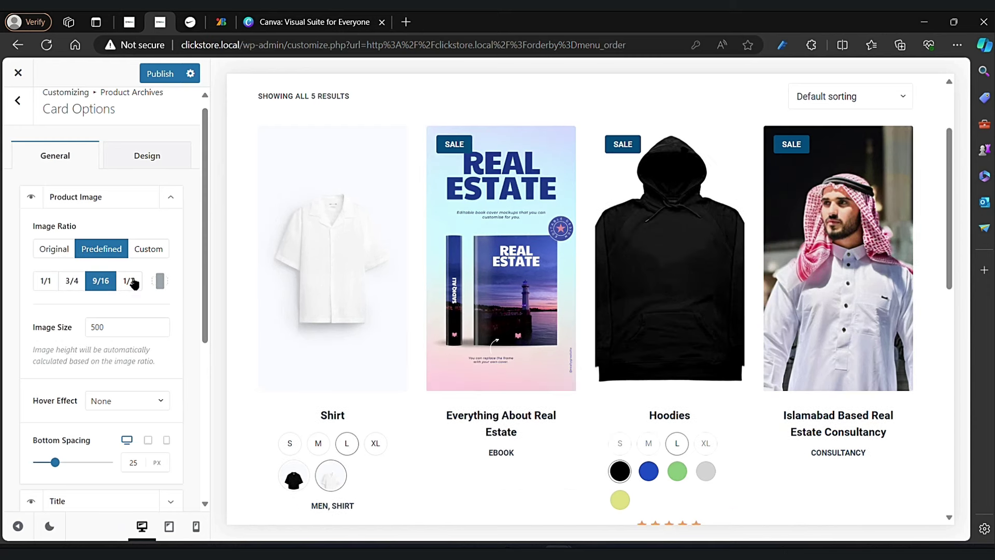
pyautogui.click(132, 281)
pyautogui.click(47, 284)
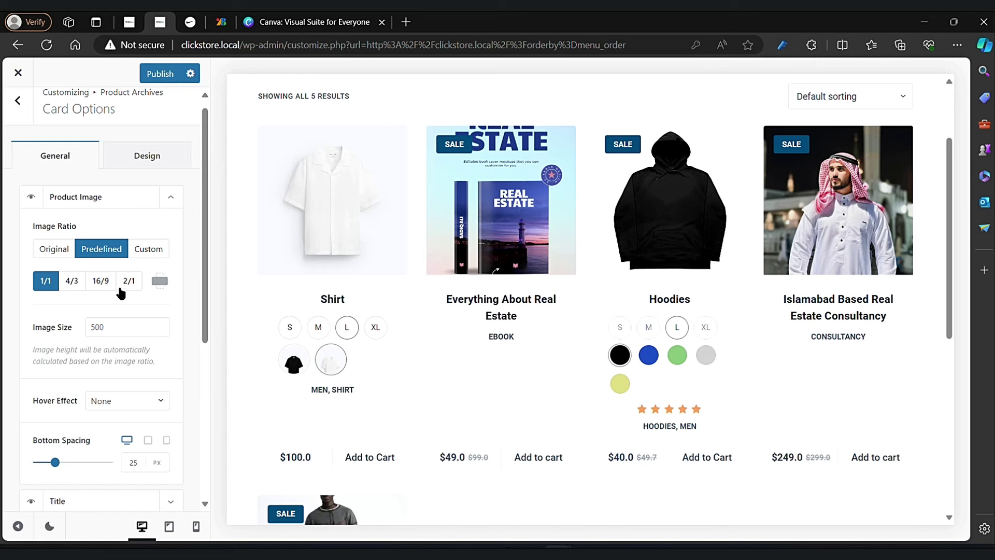
pyautogui.click(71, 284)
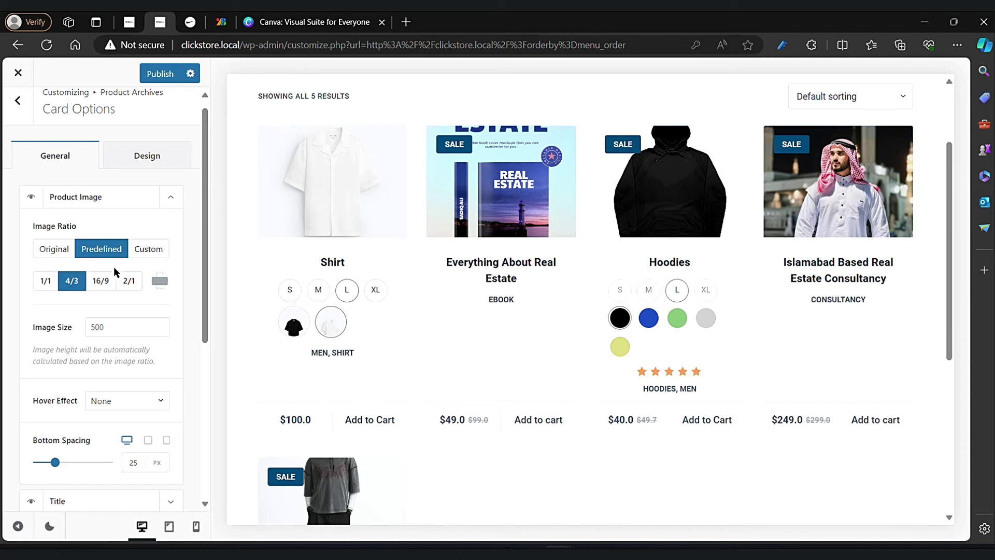
pyautogui.click(102, 284)
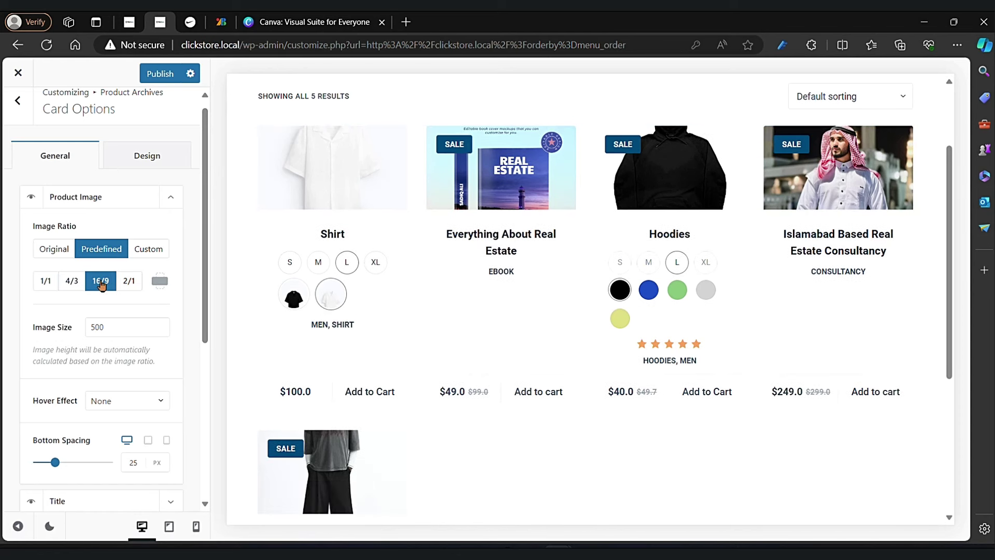
pyautogui.click(45, 283)
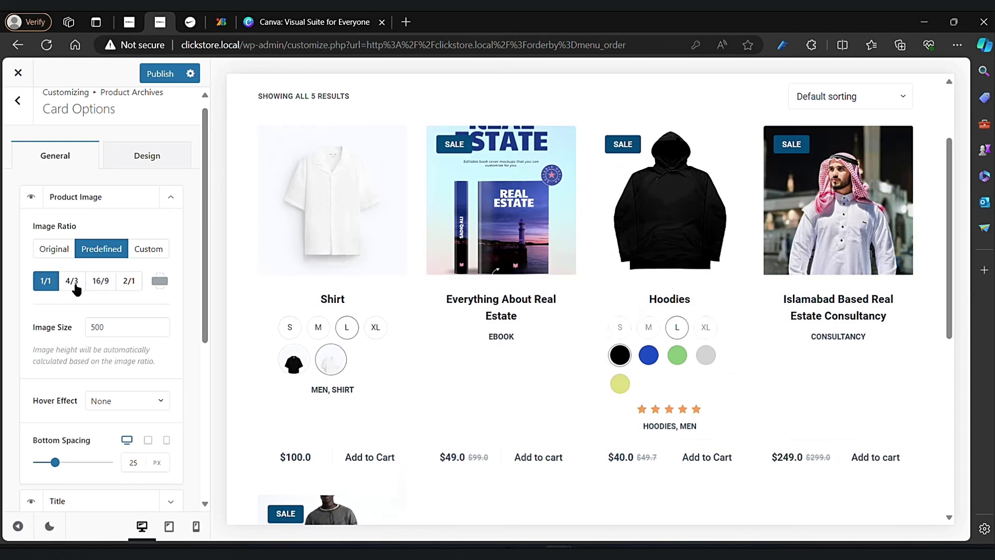
pyautogui.click(129, 281)
pyautogui.click(47, 283)
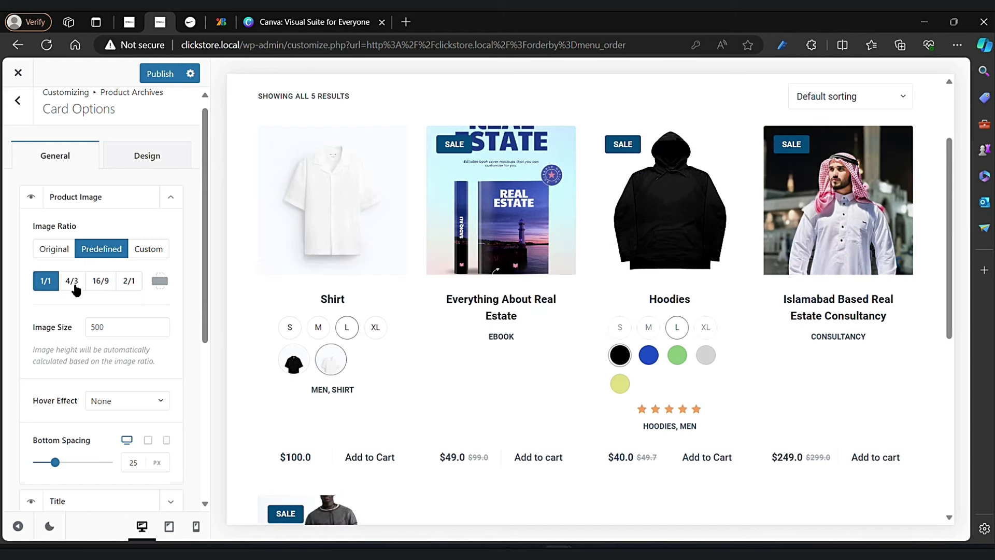
# Step: Try a product image size of 1000, then set it back to 500
pyautogui.click(118, 327)
pyautogui.write('10')
pyautogui.click(114, 362)
pyautogui.click(115, 328)
pyautogui.moveTo(115, 328); pyautogui.dragTo(84, 332)
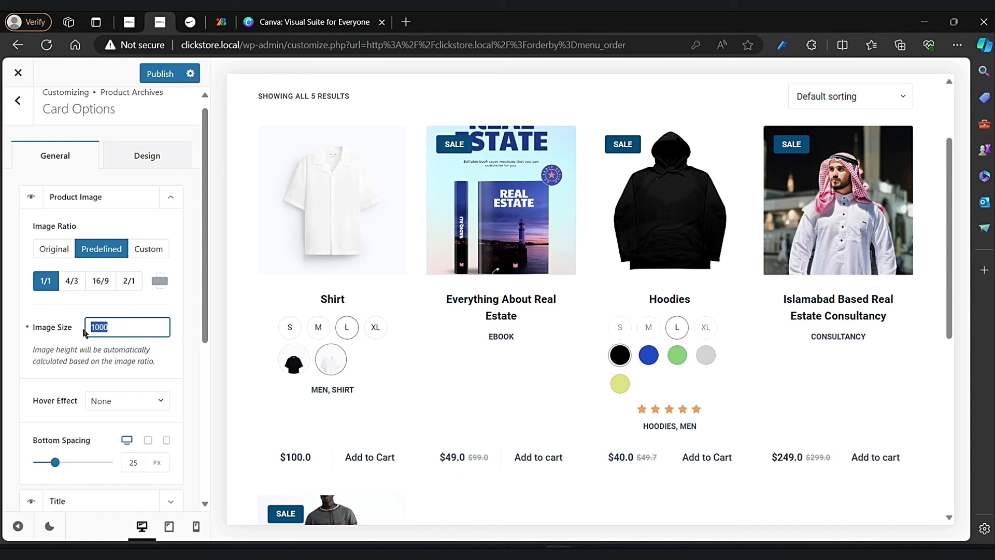
pyautogui.write('5000')
pyautogui.click(83, 362)
# Step: Set the product image hover effect to Swap Images and check the other available effects
pyautogui.click(138, 399)
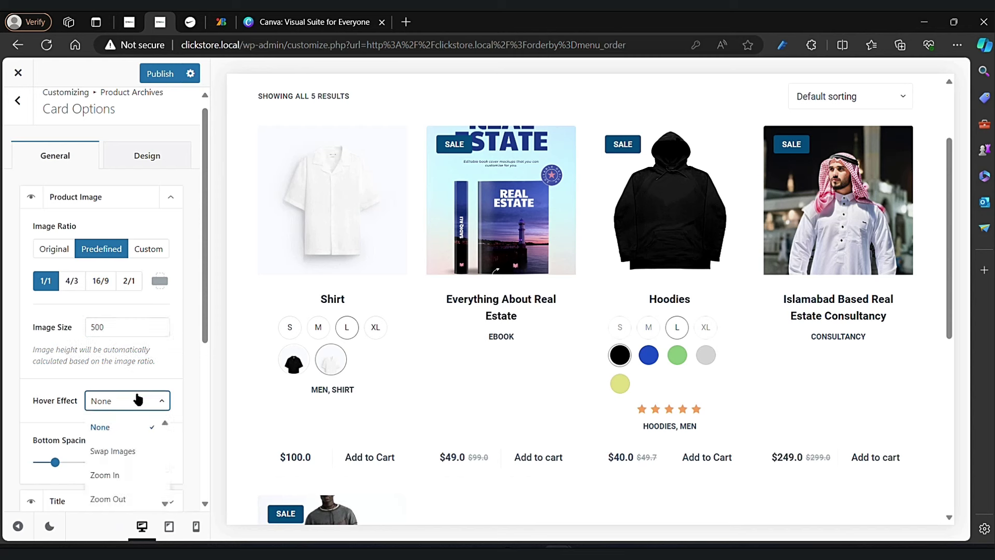
pyautogui.click(122, 449)
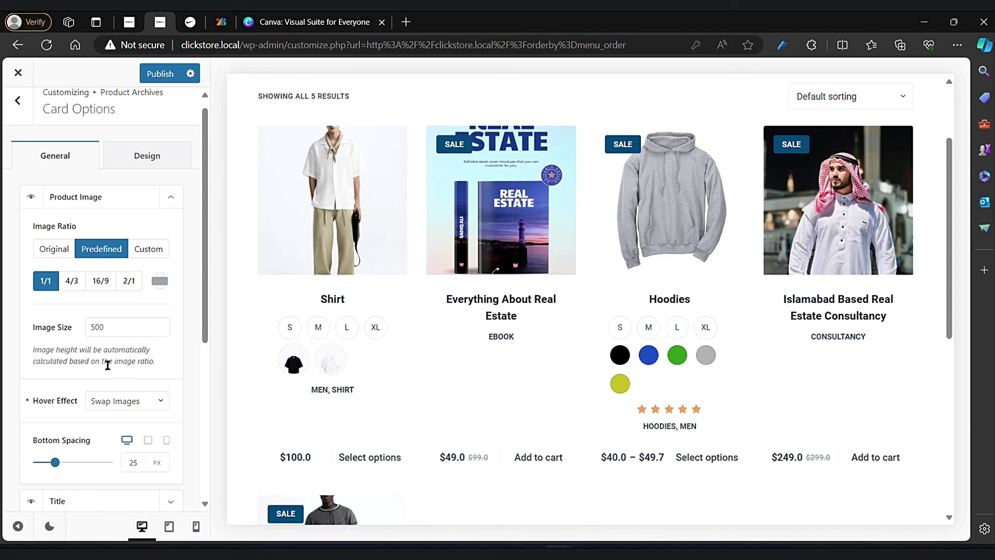
pyautogui.scroll(-2, 117, 365)
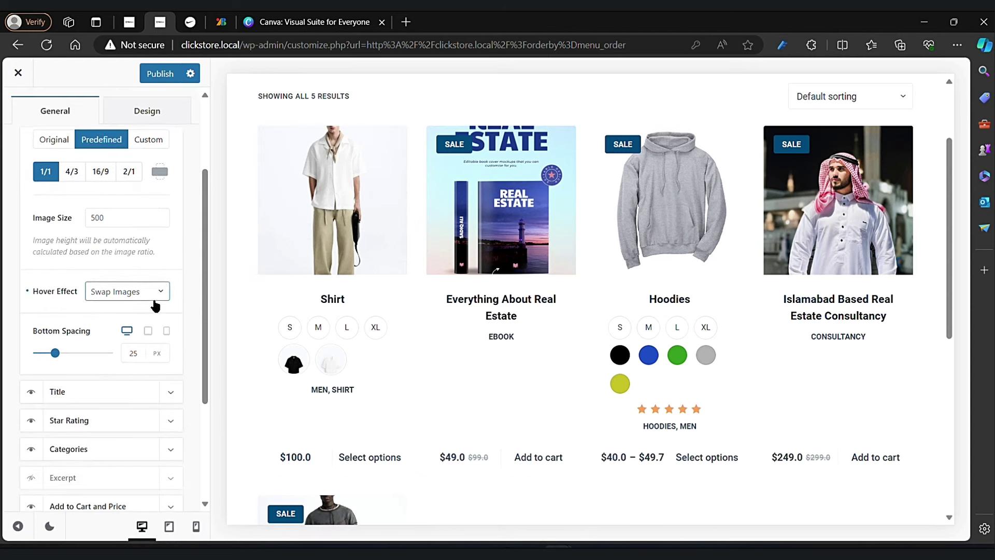
pyautogui.click(130, 291)
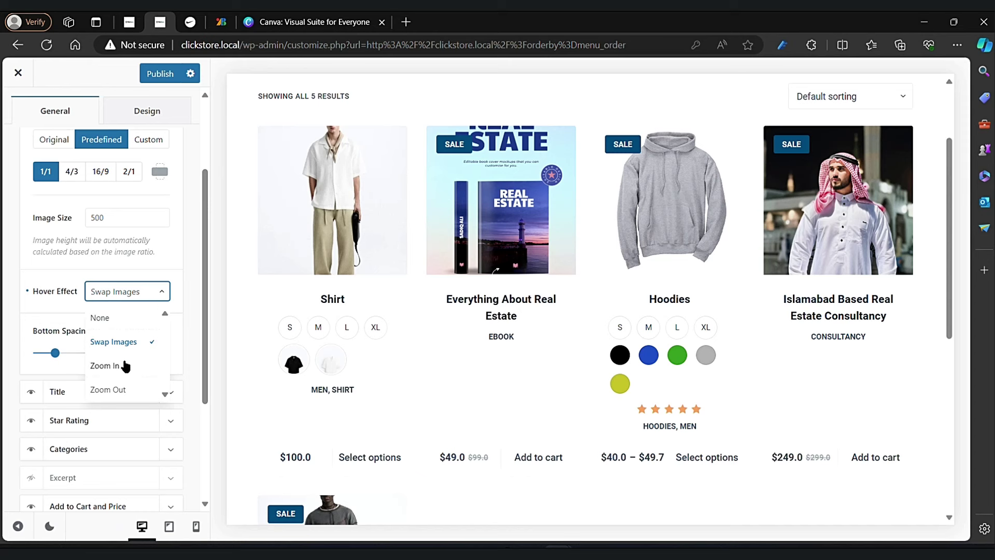
pyautogui.click(42, 275)
# Step: Expand the Add to Cart and Price card element and set its bottom spacing to 0 px
pyautogui.scroll(-3, 77, 310)
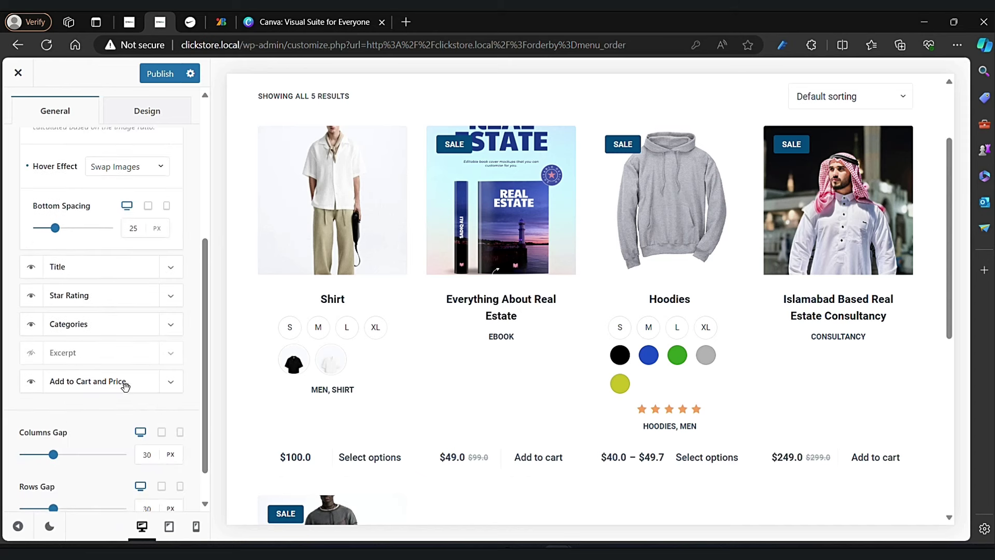
pyautogui.click(169, 385)
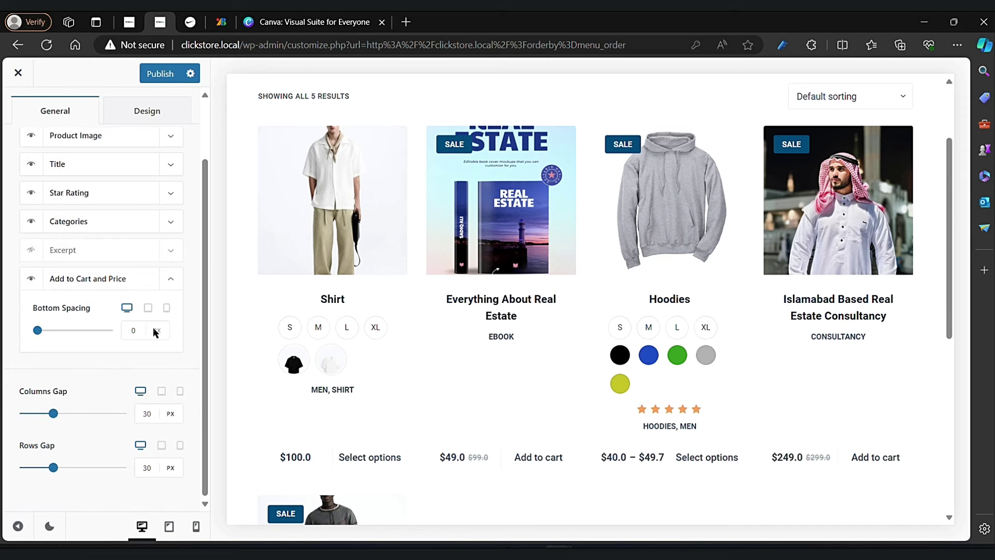
pyautogui.moveTo(38, 330)
pyautogui.mouseDown()
pyautogui.moveTo(54, 333)
pyautogui.moveTo(33, 334)
pyautogui.mouseUp()
pyautogui.scroll(2, 105, 258)
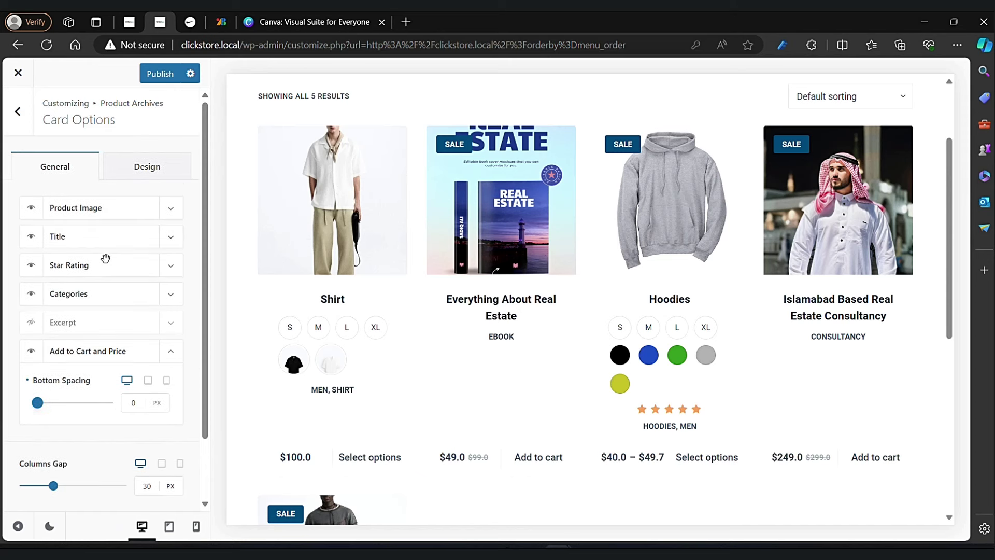
# Step: Recheck the Product Image settings and publish the card changes
pyautogui.click(174, 210)
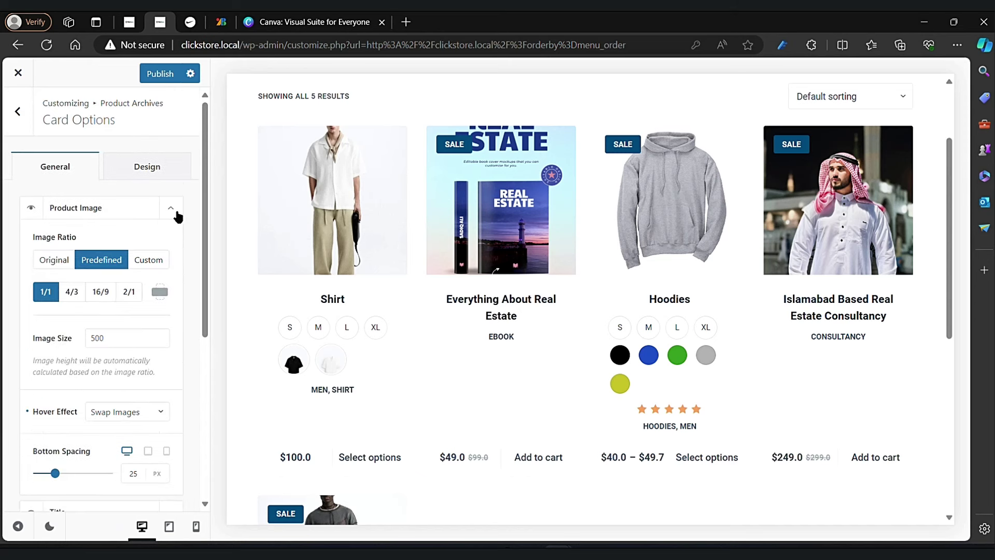
pyautogui.scroll(-3, 115, 336)
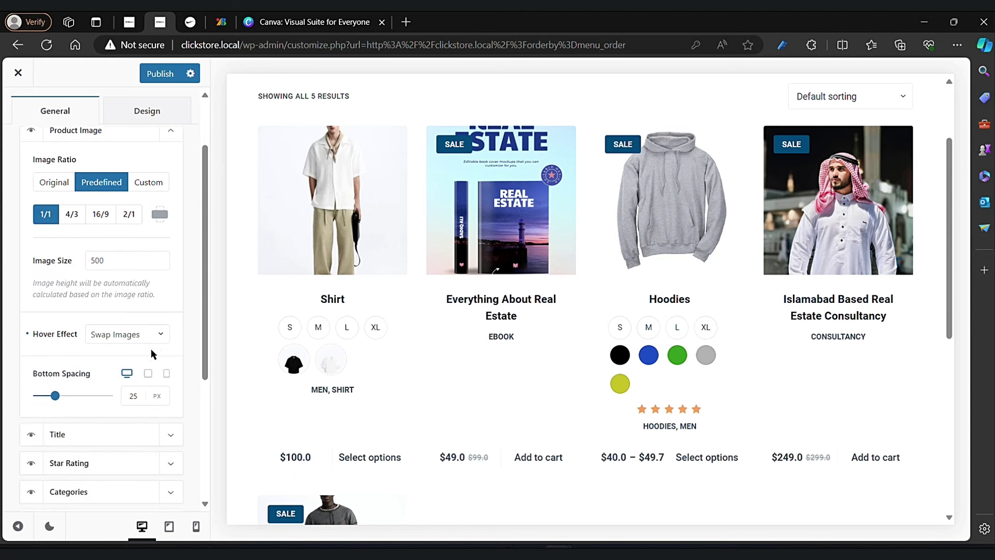
pyautogui.click(163, 73)
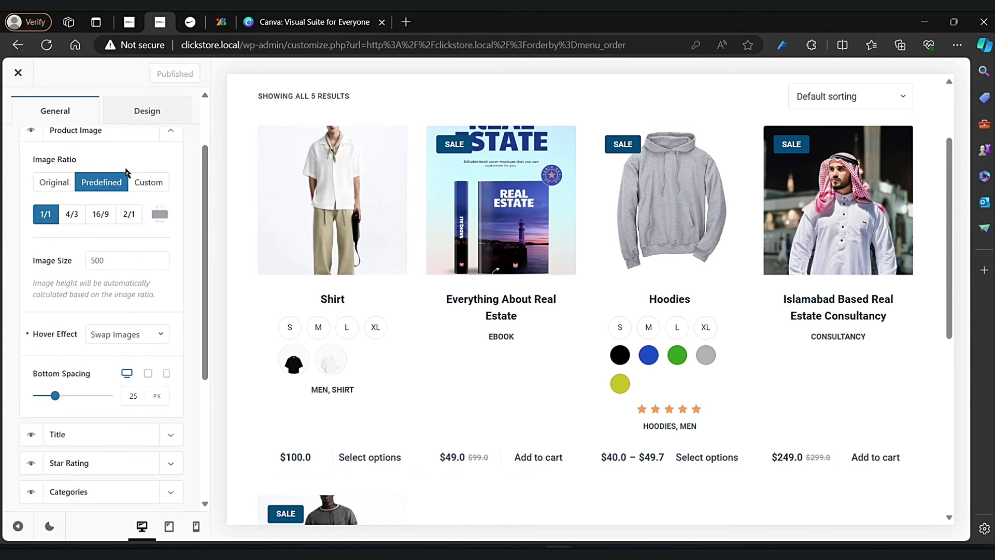
# Step: Open the card design options and examine the title's hover color and the remaining font and color settings
pyautogui.click(157, 123)
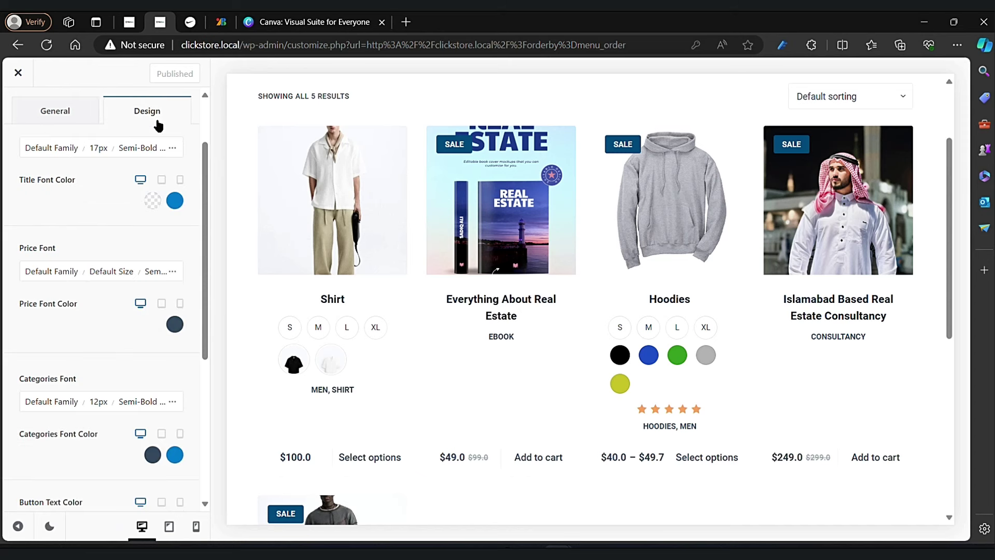
pyautogui.click(175, 202)
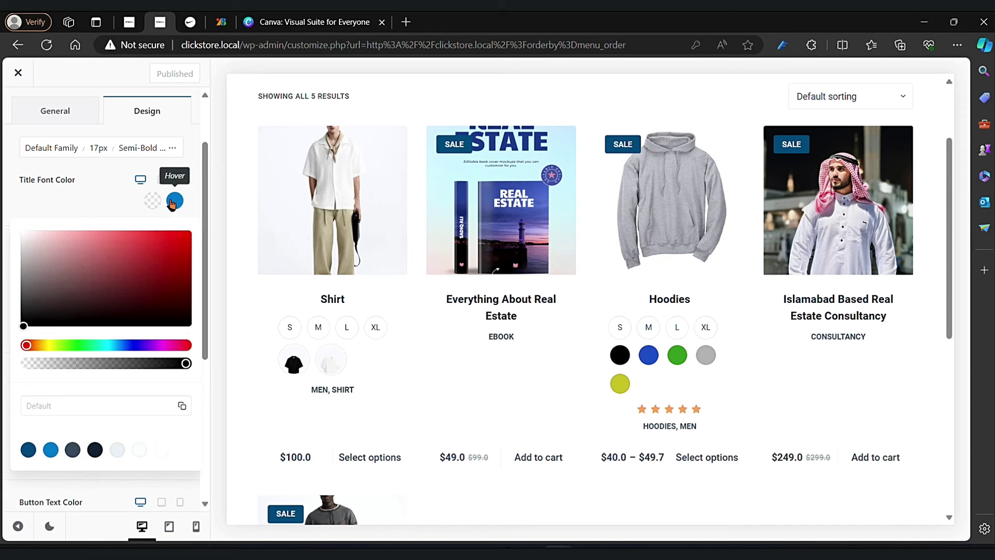
pyautogui.click(107, 197)
pyautogui.scroll(-2, 107, 197)
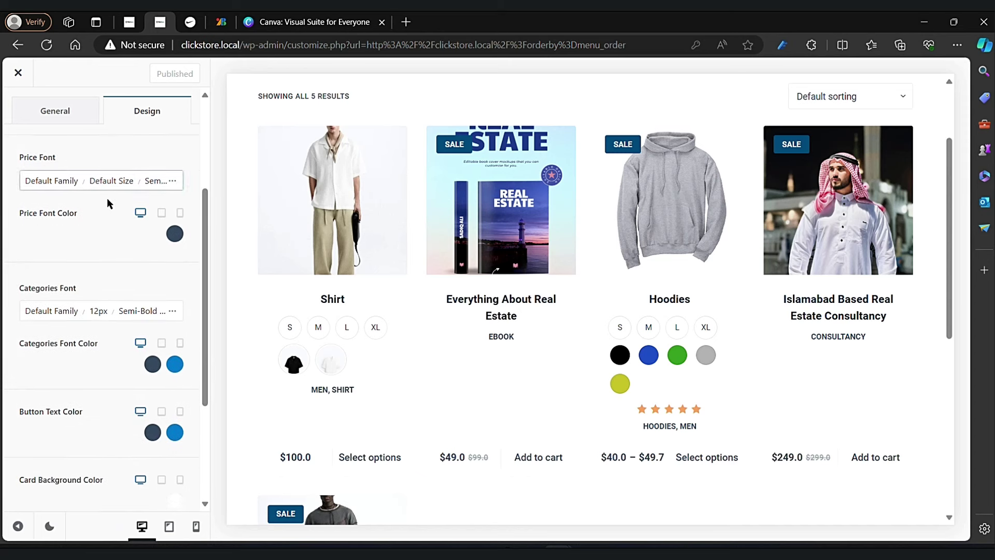
pyautogui.scroll(-1, 109, 202)
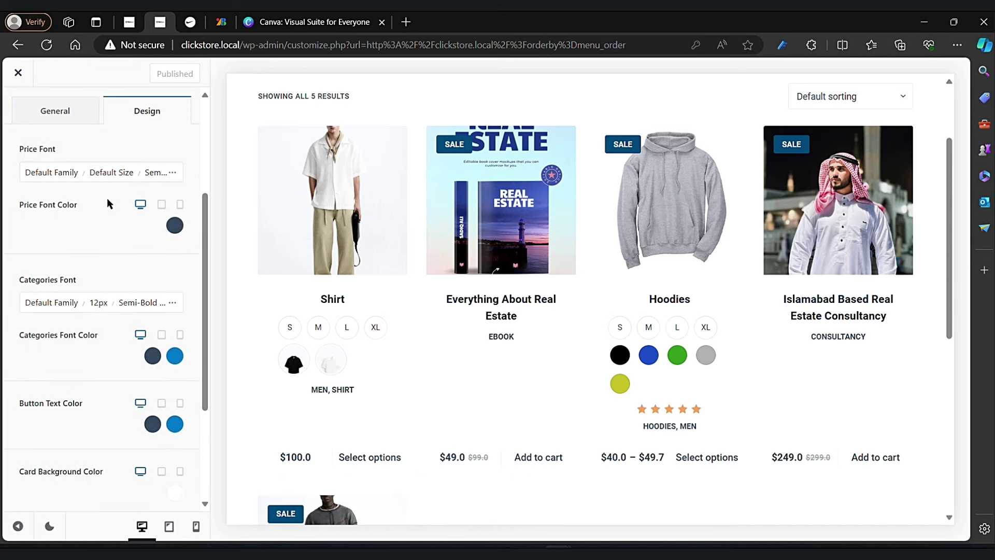
# Step: Look up a font name in Google Fonts and set the product cards' price font family to Heebo
pyautogui.click(45, 172)
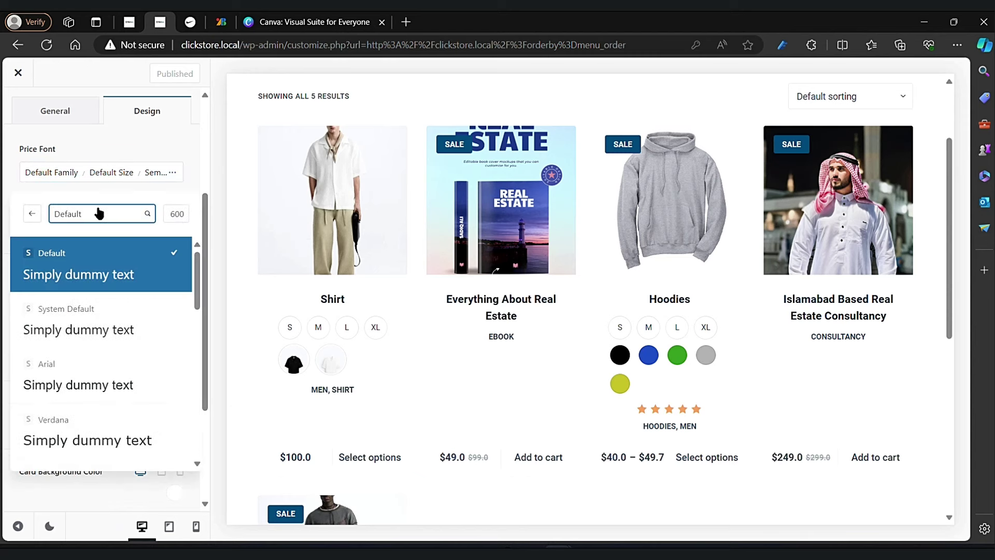
pyautogui.click(221, 21)
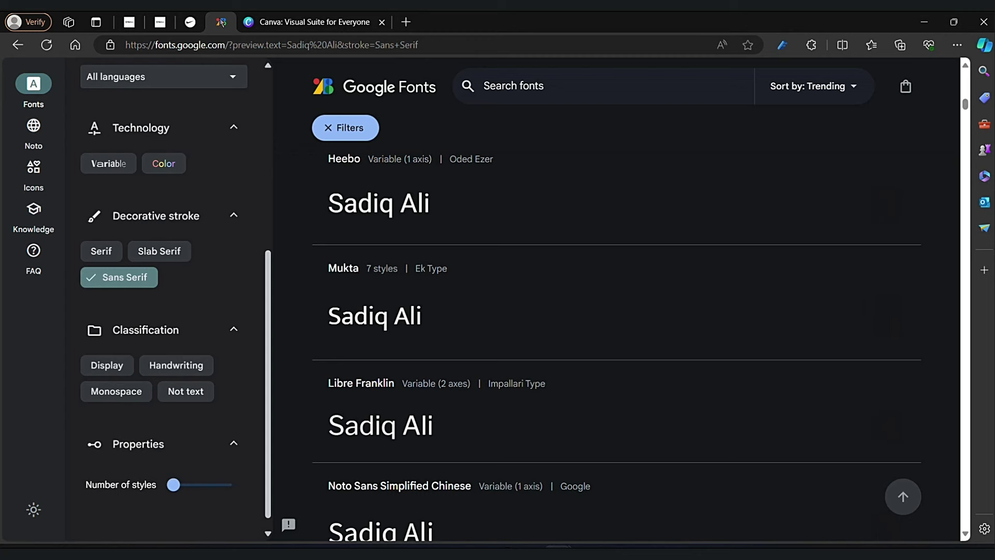
pyautogui.click(160, 22)
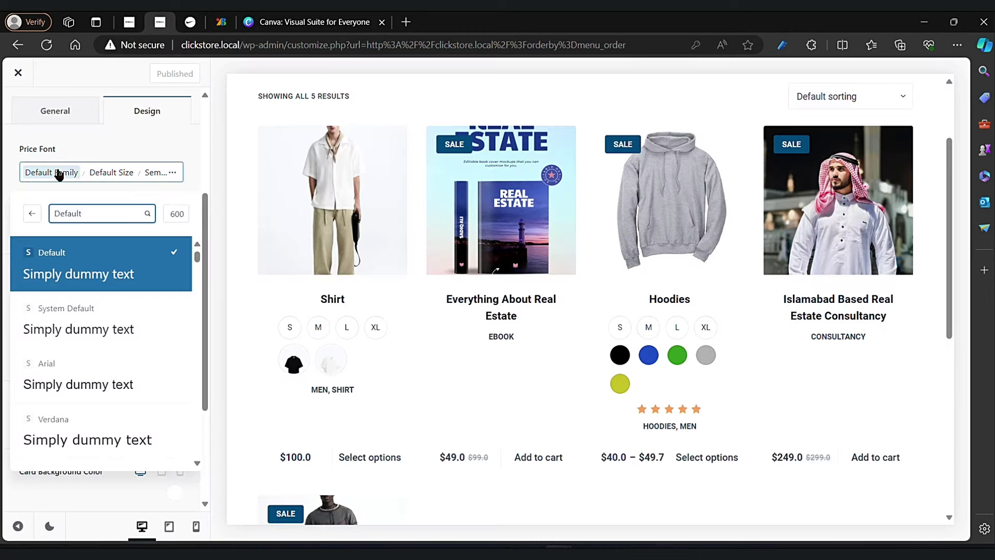
pyautogui.click(92, 214)
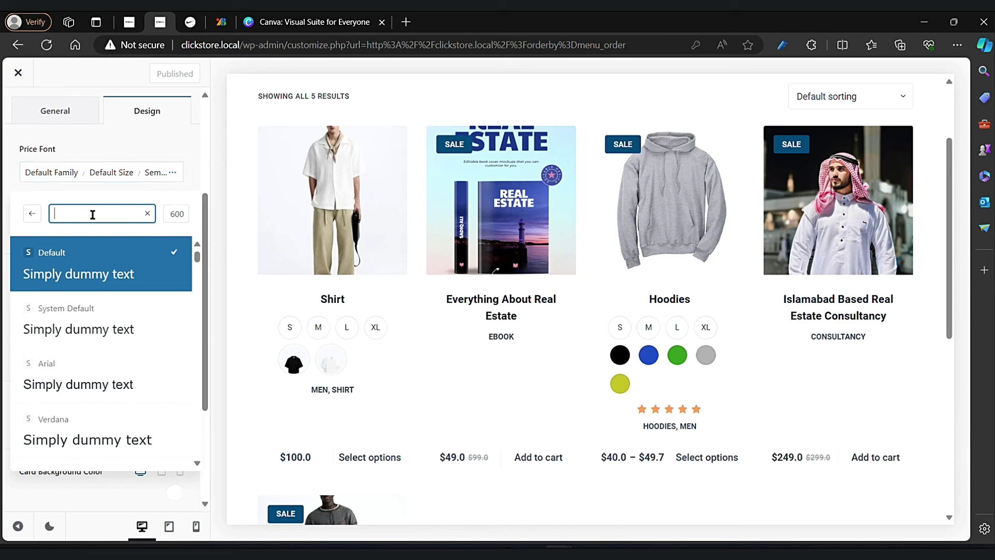
pyautogui.write('heebo')
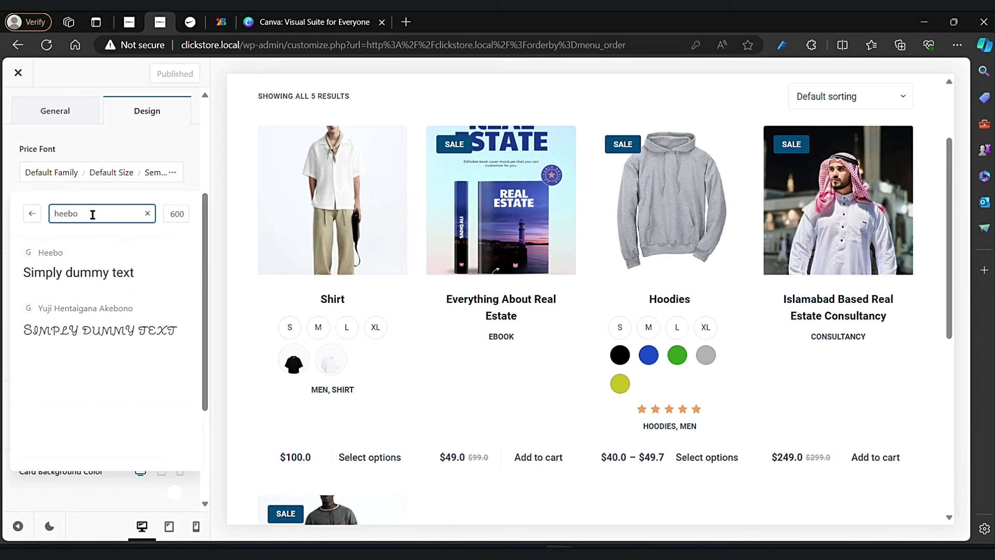
pyautogui.click(103, 272)
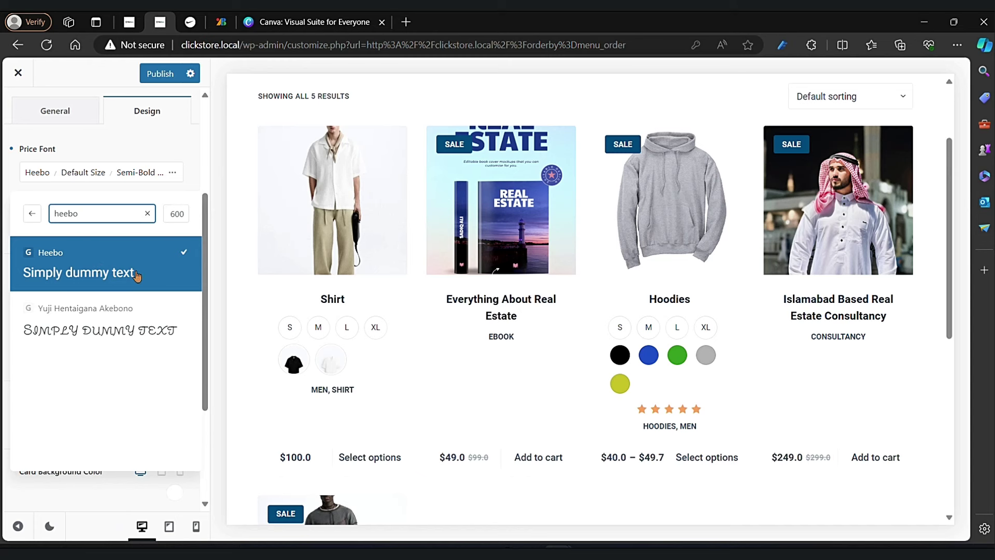
pyautogui.click(77, 491)
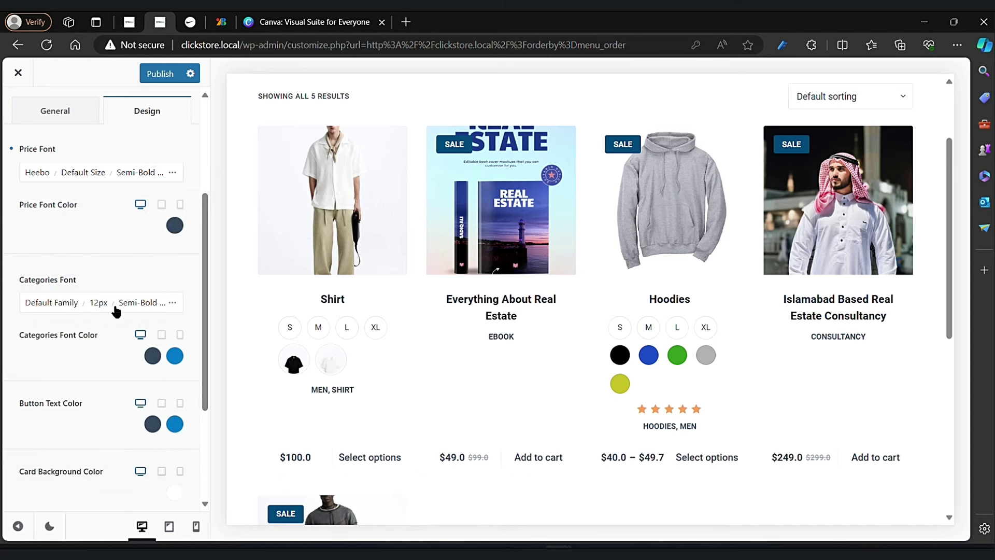
# Step: Publish the card design changes, return to the Product Archives options and turn on the Page Title
pyautogui.scroll(-1, 140, 275)
pyautogui.click(165, 73)
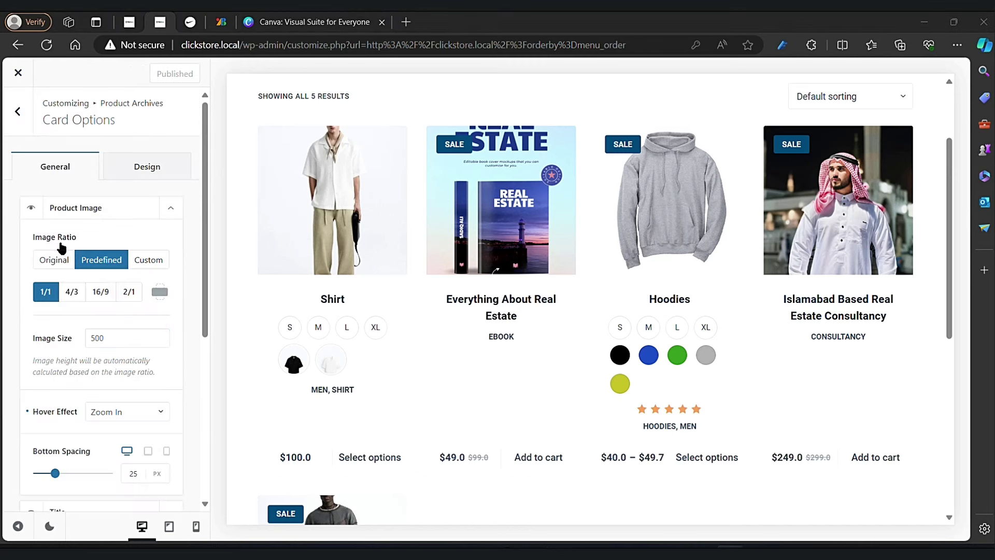
pyautogui.click(18, 111)
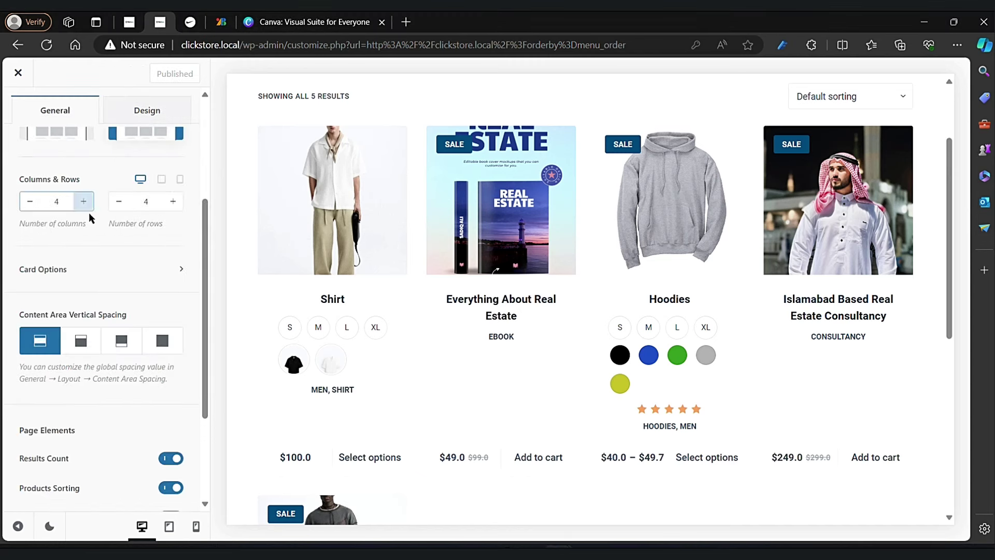
pyautogui.scroll(3, 93, 215)
pyautogui.click(170, 158)
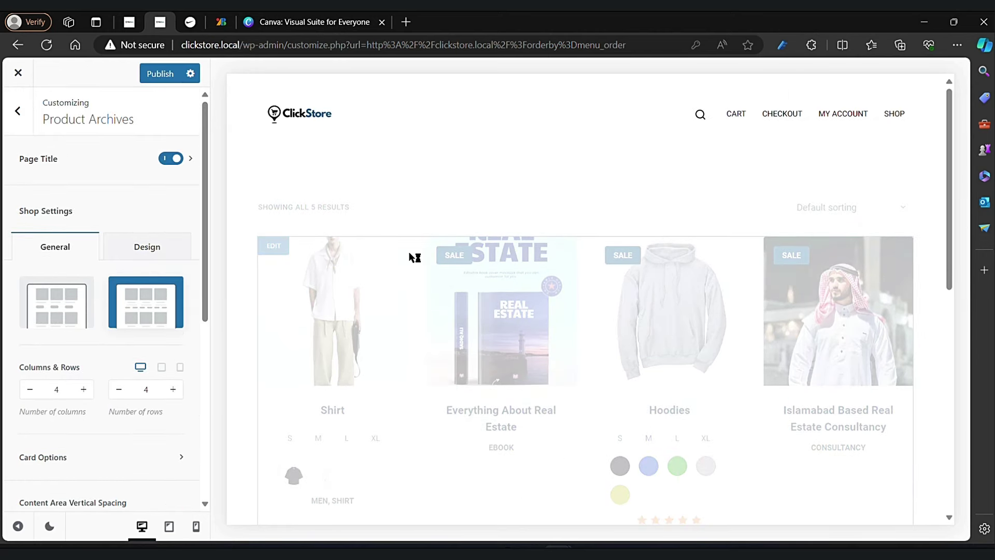
# Step: Check the product cards' hover effect on the live shop, set the product image Hover Effect to Zoom In and publish
pyautogui.hotkey('alt', 'Tab')
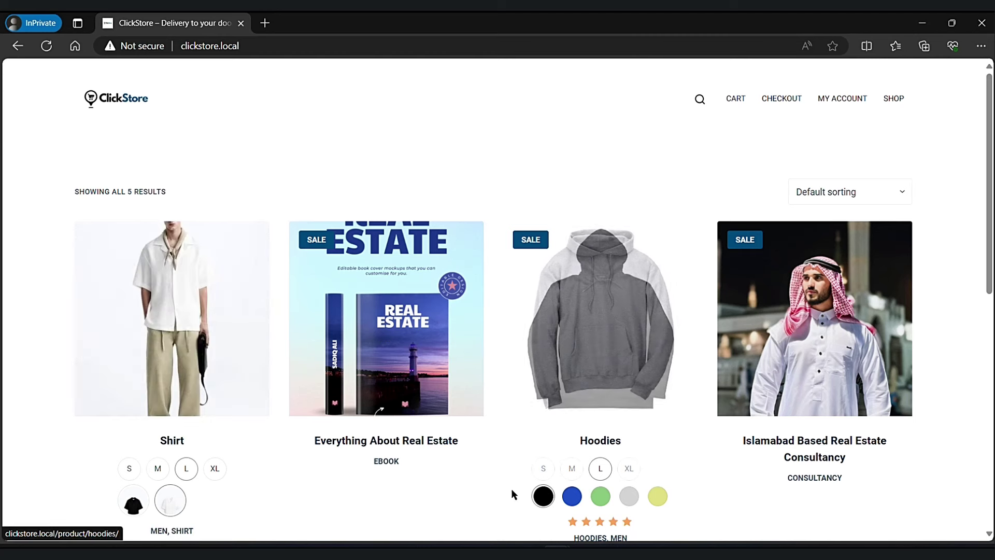
pyautogui.click(446, 499)
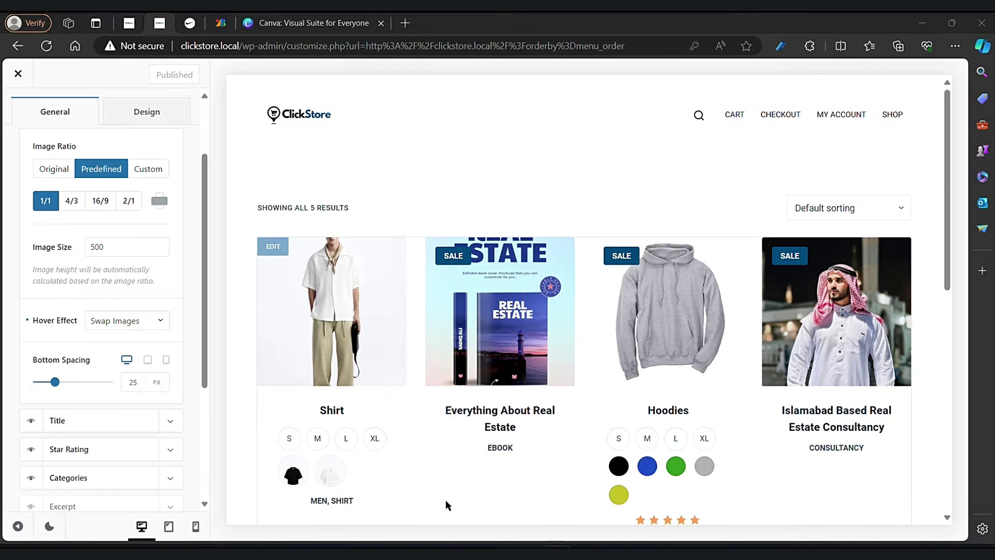
pyautogui.click(150, 326)
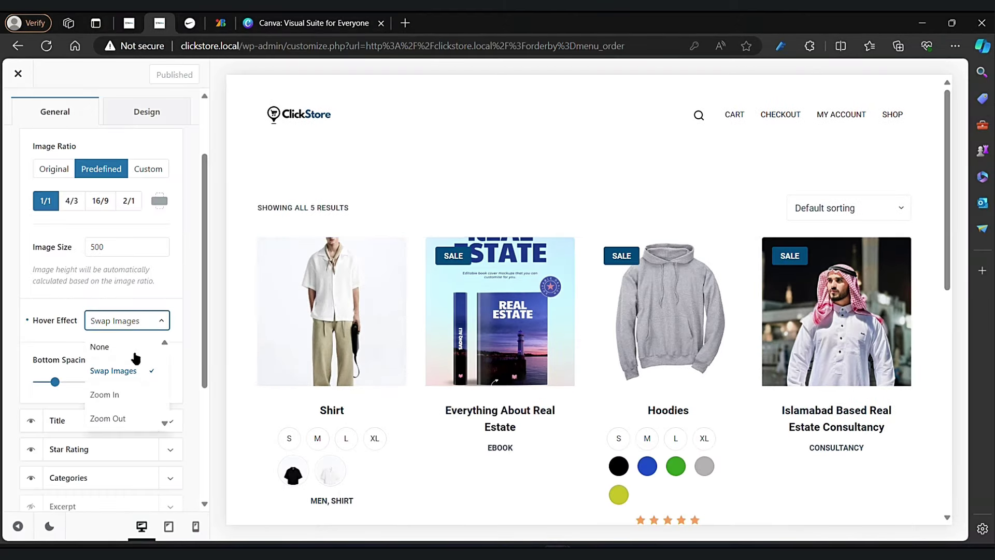
pyautogui.click(116, 394)
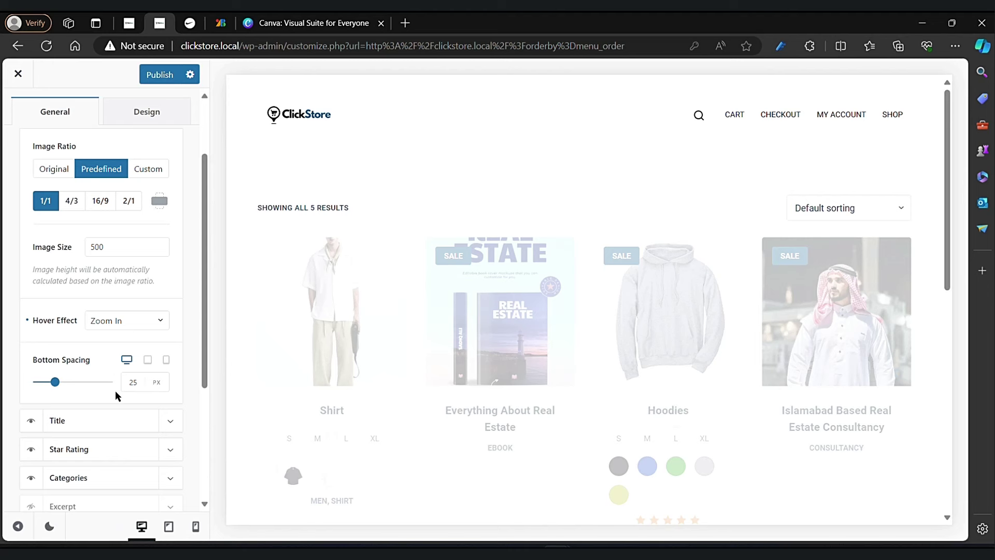
pyautogui.click(156, 78)
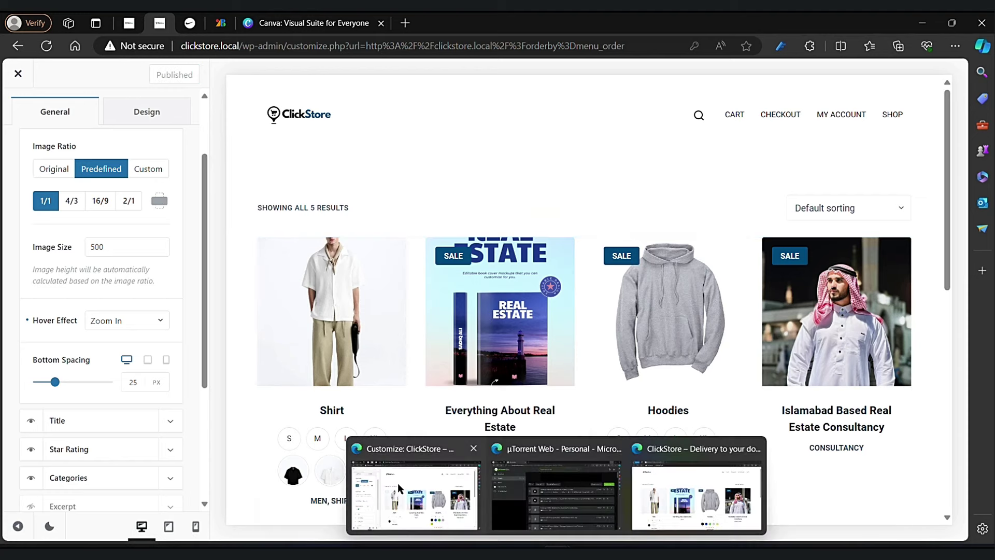
# Step: Switch to the InPrivate storefront window, open the Shirt product and add it to the cart
pyautogui.moveTo(557, 552)
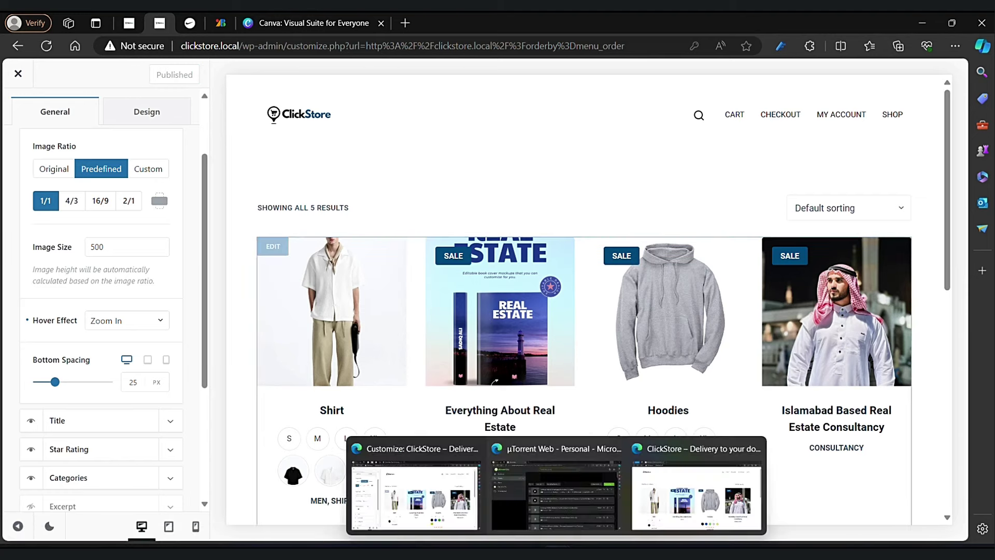
pyautogui.click(685, 510)
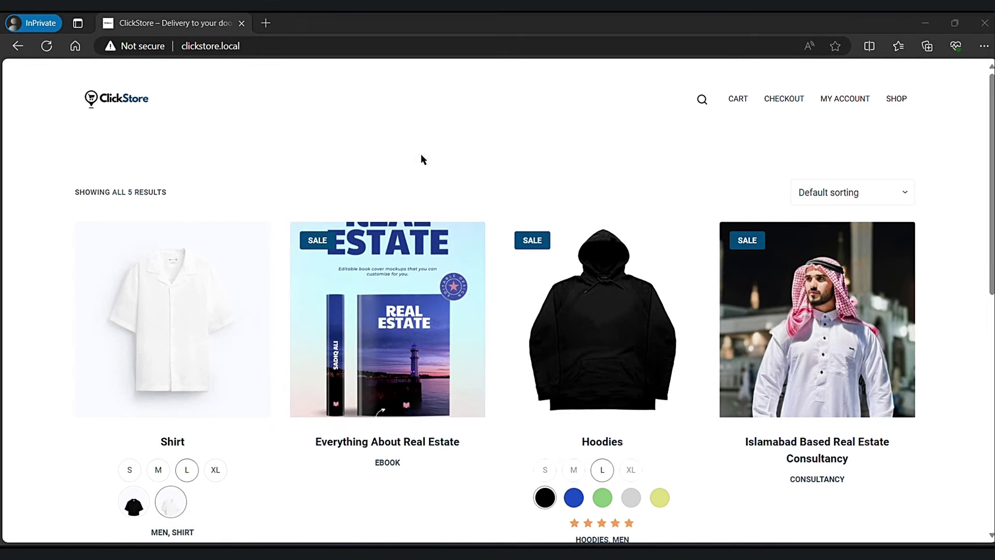
pyautogui.click(169, 353)
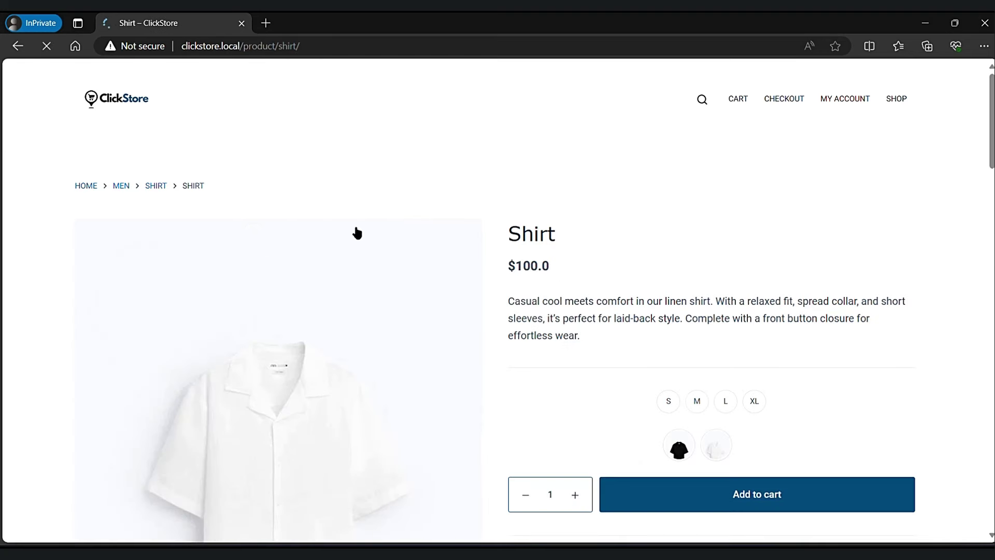
pyautogui.scroll(-2, 642, 334)
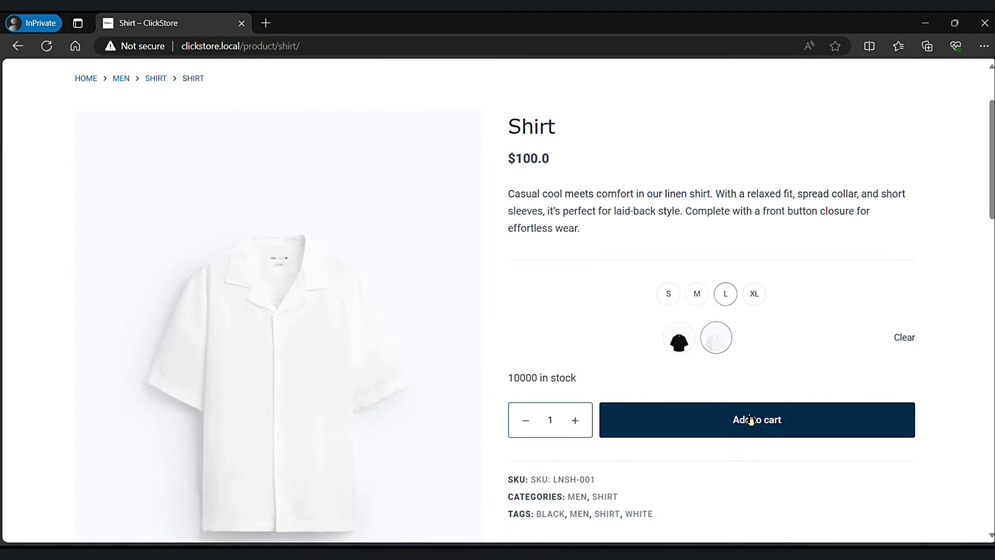
pyautogui.click(749, 418)
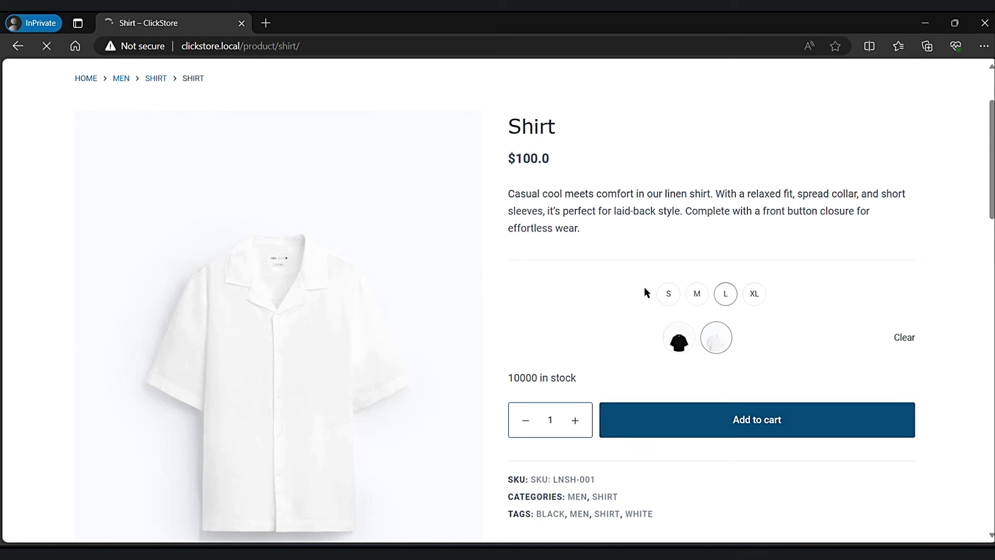
# Step: View the cart, proceed to checkout and review the checkout form's contact and shipping fields
pyautogui.click(879, 251)
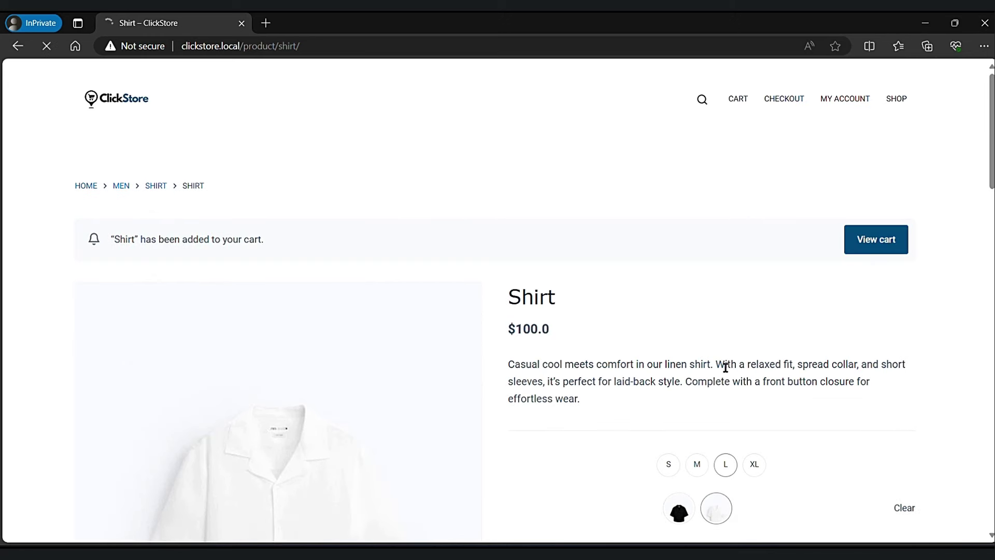
pyautogui.scroll(-3, 725, 367)
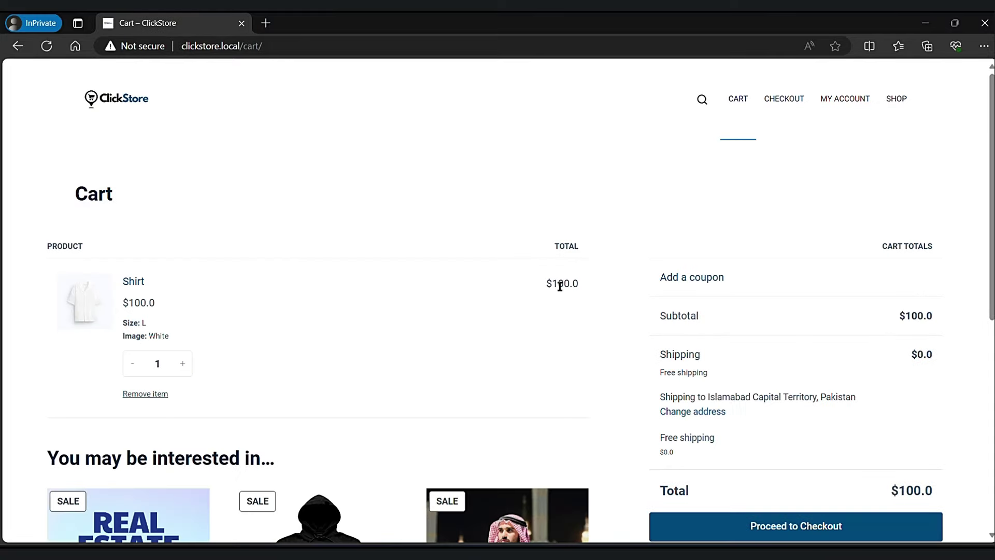
pyautogui.scroll(-3, 559, 286)
pyautogui.scroll(2, 596, 311)
pyautogui.click(764, 451)
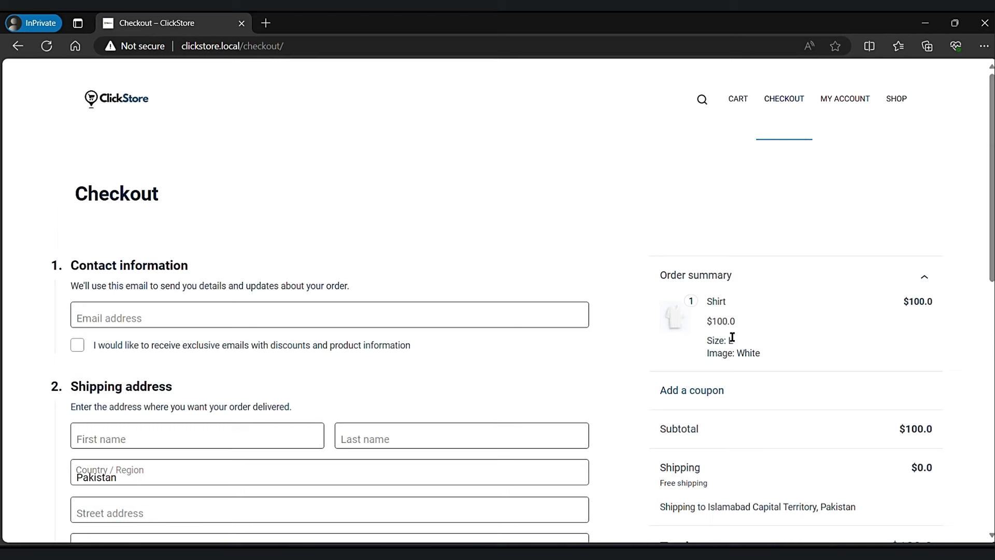
pyautogui.scroll(-3, 573, 303)
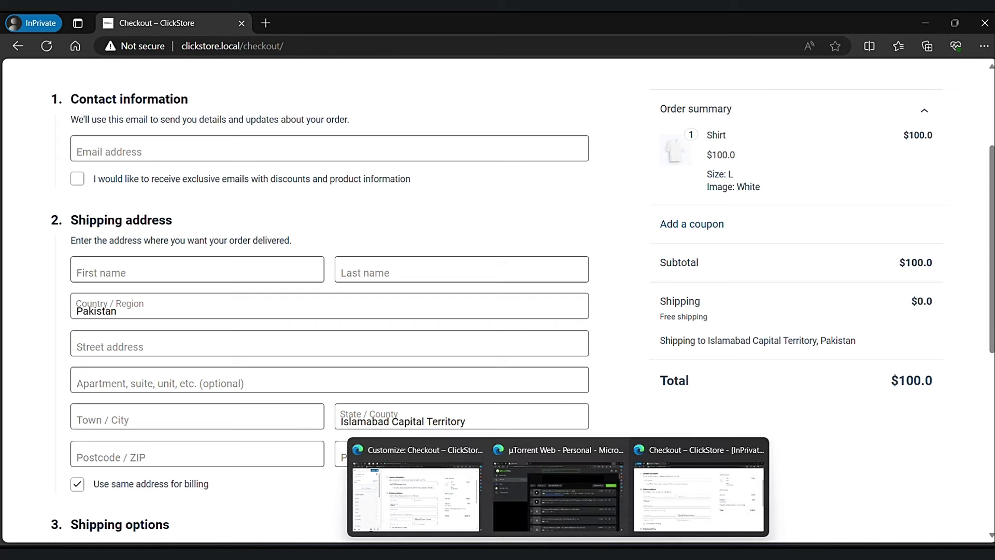
# Step: Switch back to the customizer window showing the checkout page and open the WooCommerce General options
pyautogui.click(453, 517)
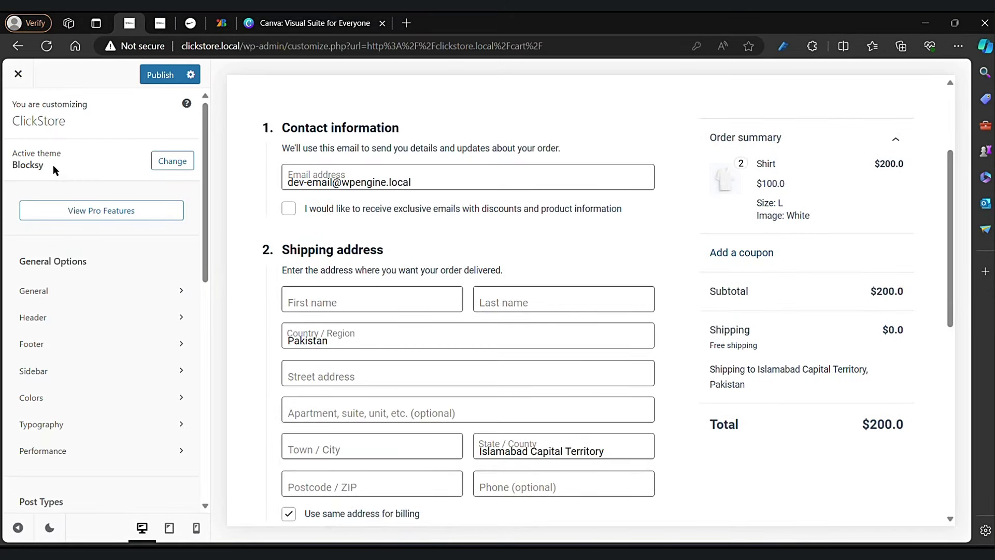
pyautogui.scroll(3, 465, 280)
pyautogui.scroll(-5, 465, 282)
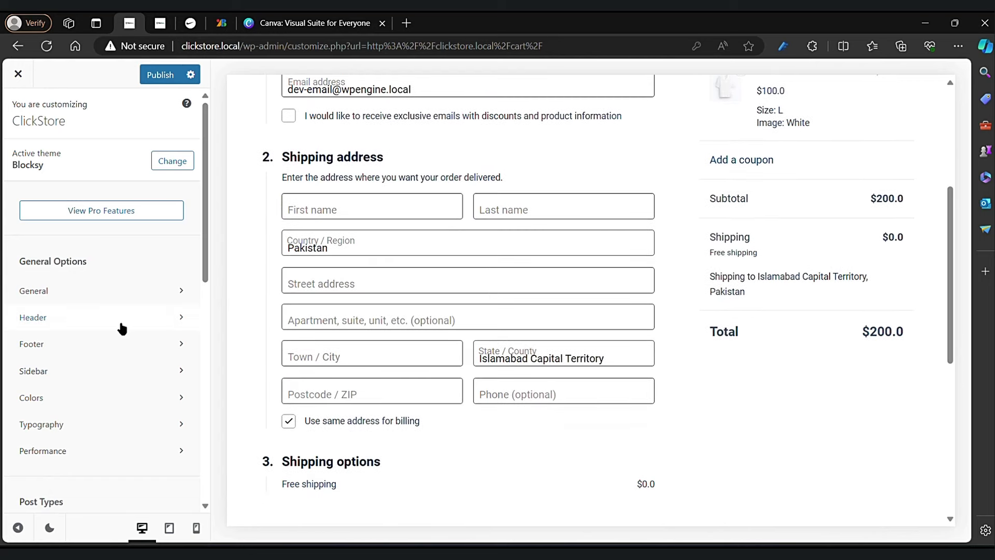
pyautogui.scroll(-4, 55, 422)
pyautogui.scroll(-3, 55, 421)
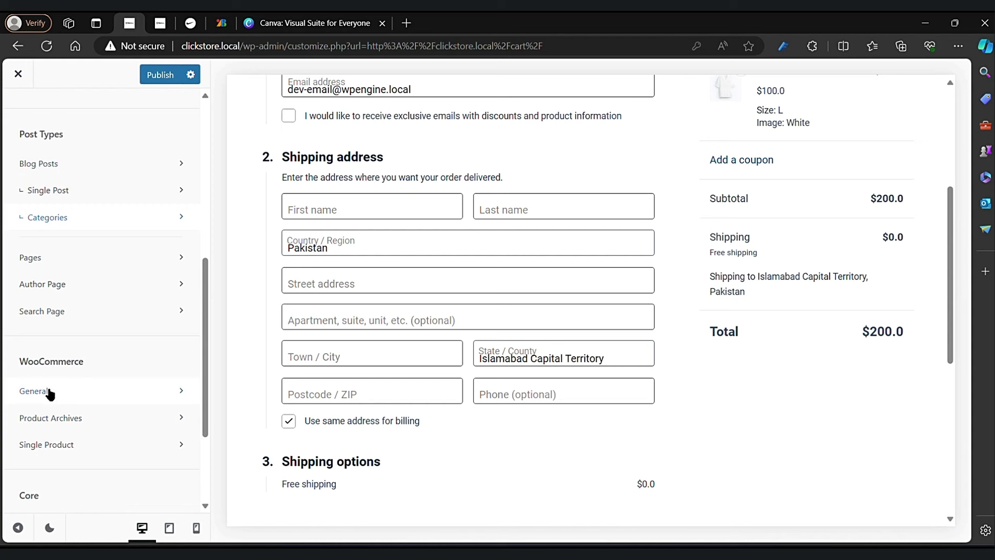
pyautogui.click(49, 392)
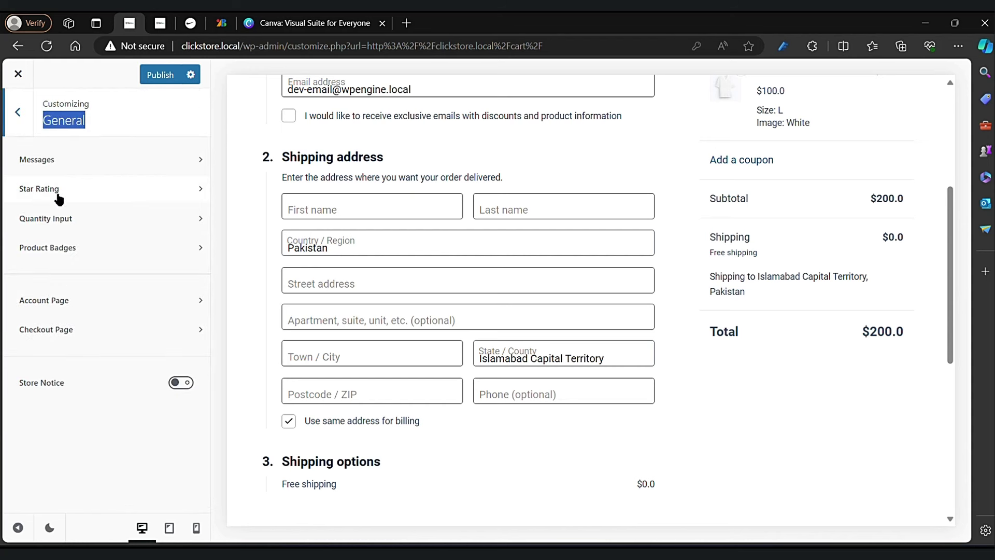
# Step: Examine the Star Rating color and the Account Page options in the WooCommerce General settings
pyautogui.click(94, 197)
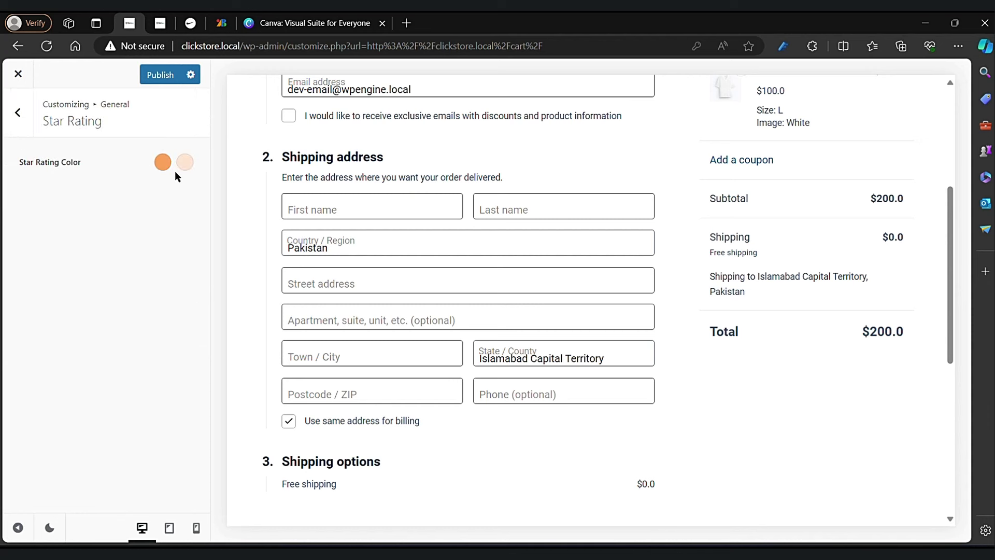
pyautogui.click(18, 115)
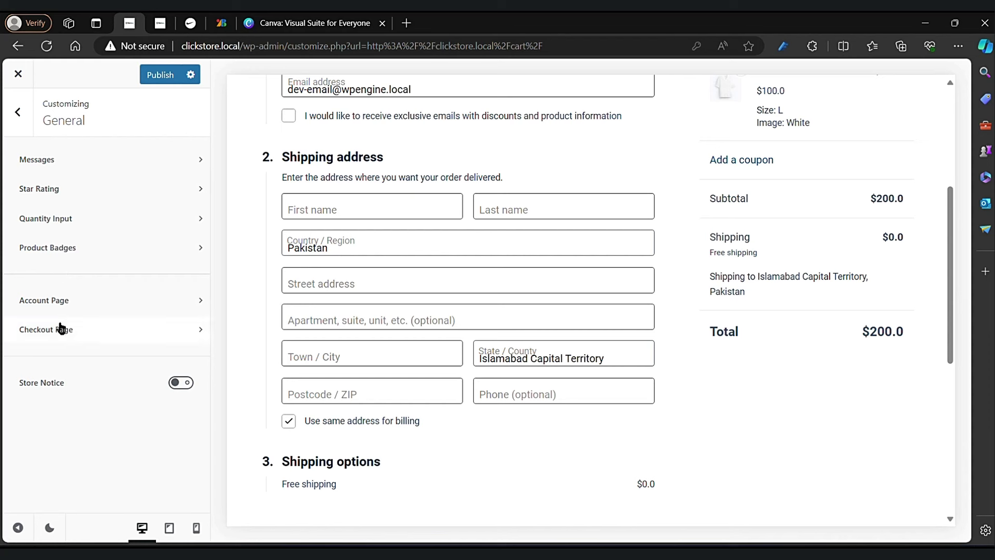
pyautogui.click(66, 302)
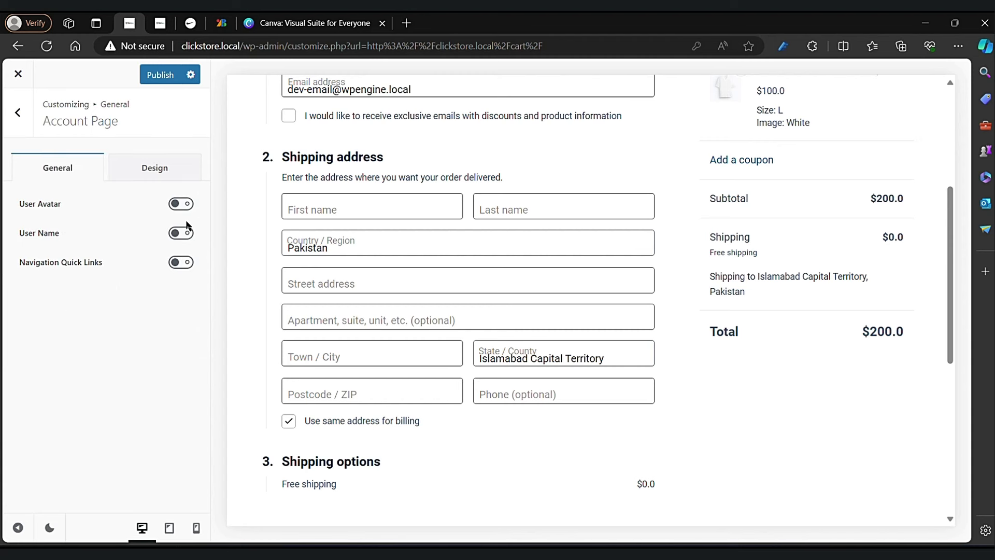
pyautogui.click(16, 114)
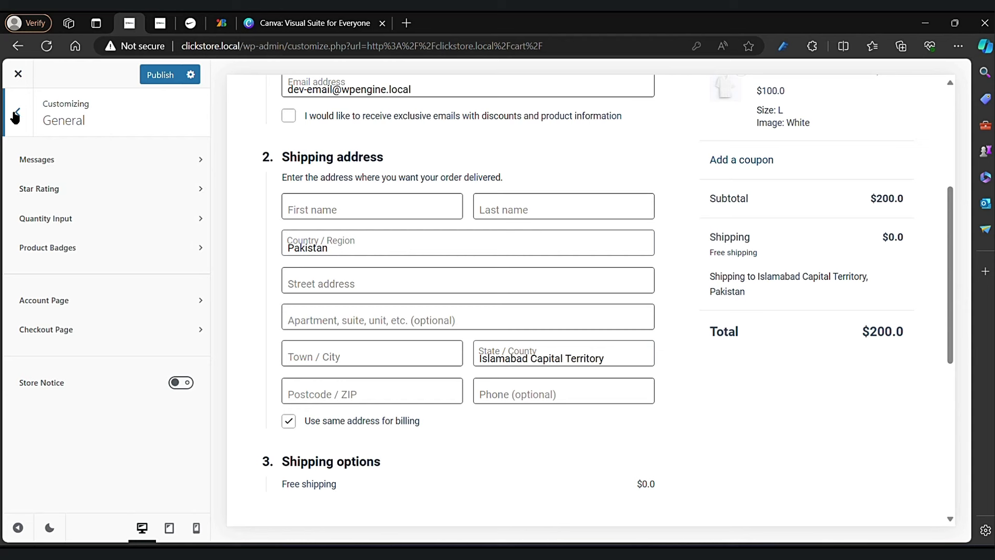
# Step: In the Checkout Page options, enable the Coupon Form and set the Company Name Field to Hidden
pyautogui.click(102, 332)
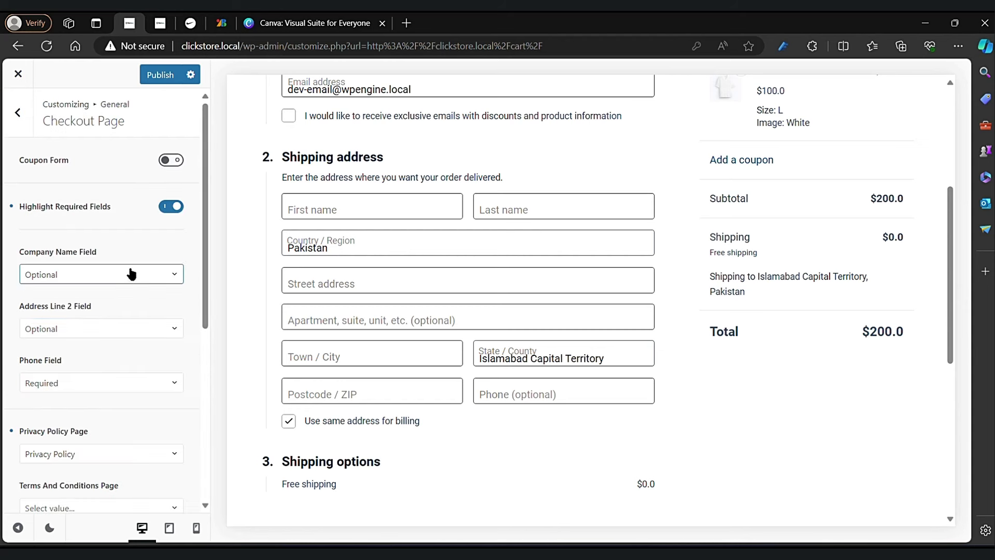
pyautogui.click(169, 165)
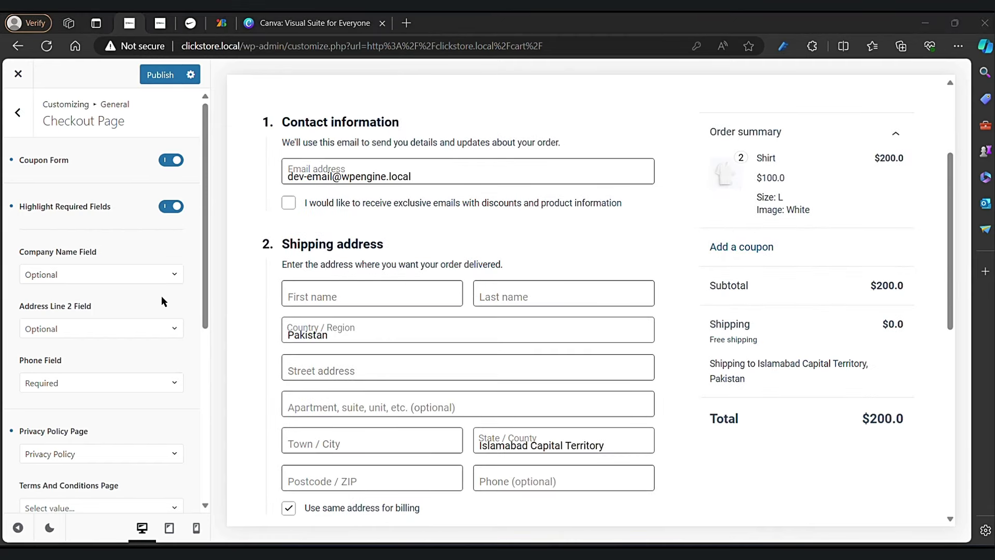
pyautogui.click(118, 279)
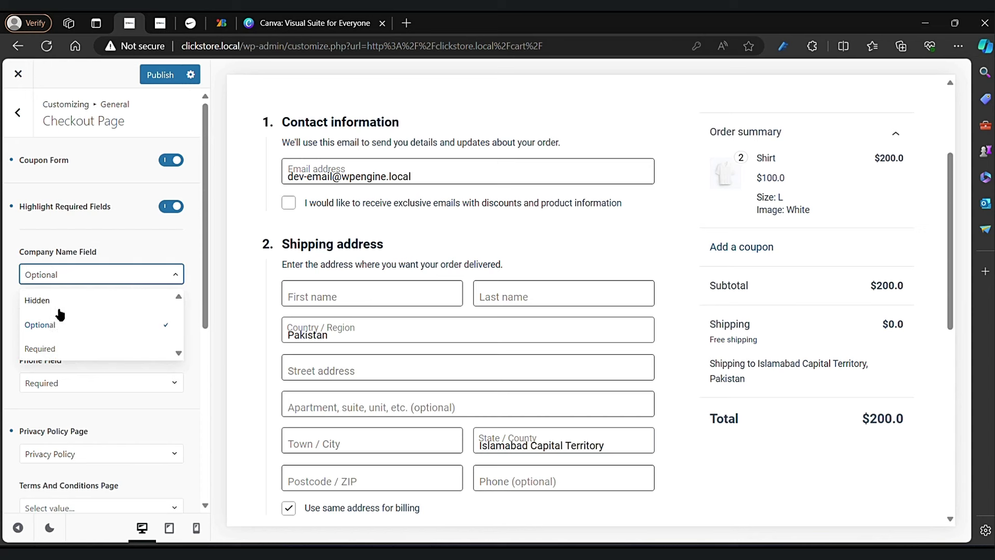
pyautogui.click(49, 349)
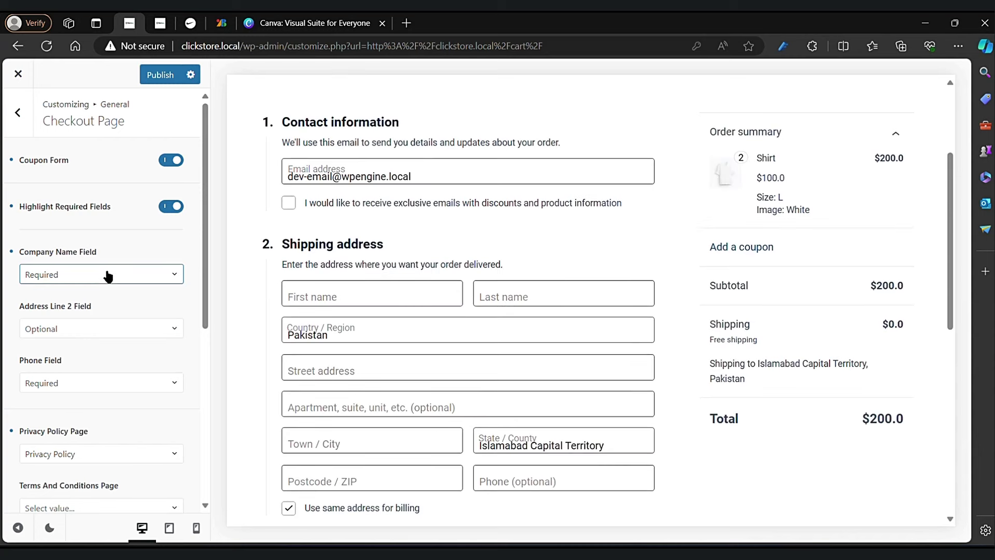
pyautogui.click(108, 276)
pyautogui.click(73, 299)
# Step: Choose Required for the checkout's Phone Field and set the Address Line 2 Field to Required
pyautogui.scroll(-2, 73, 300)
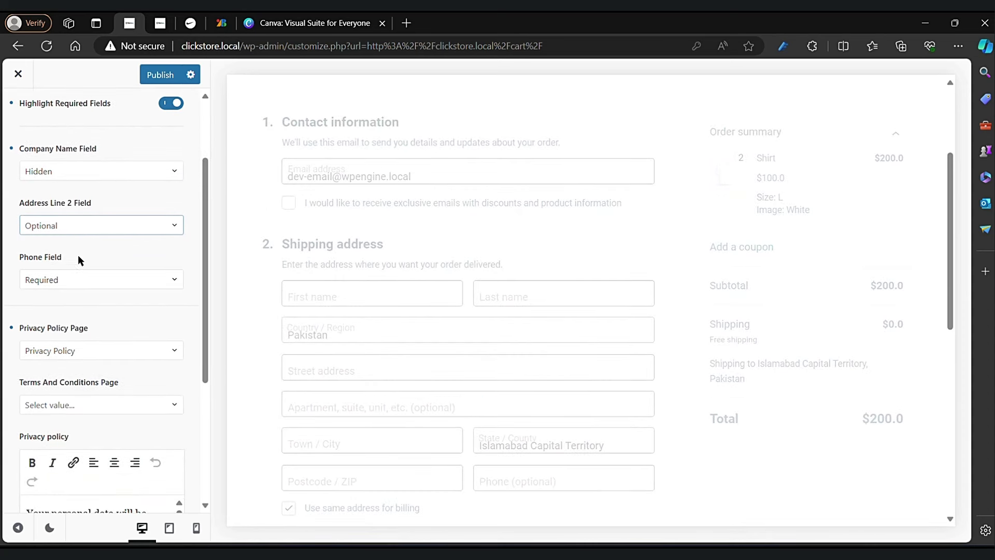
pyautogui.click(87, 284)
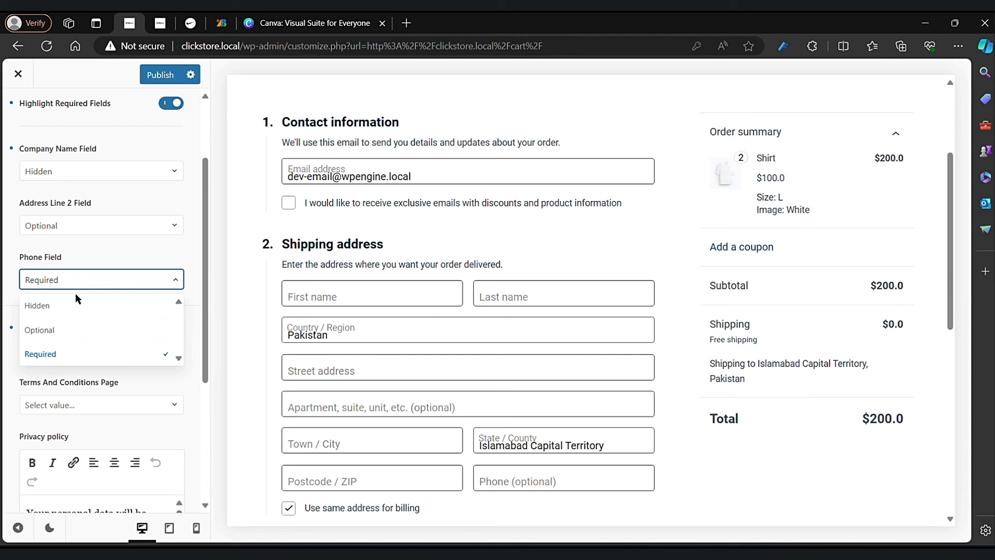
pyautogui.click(64, 358)
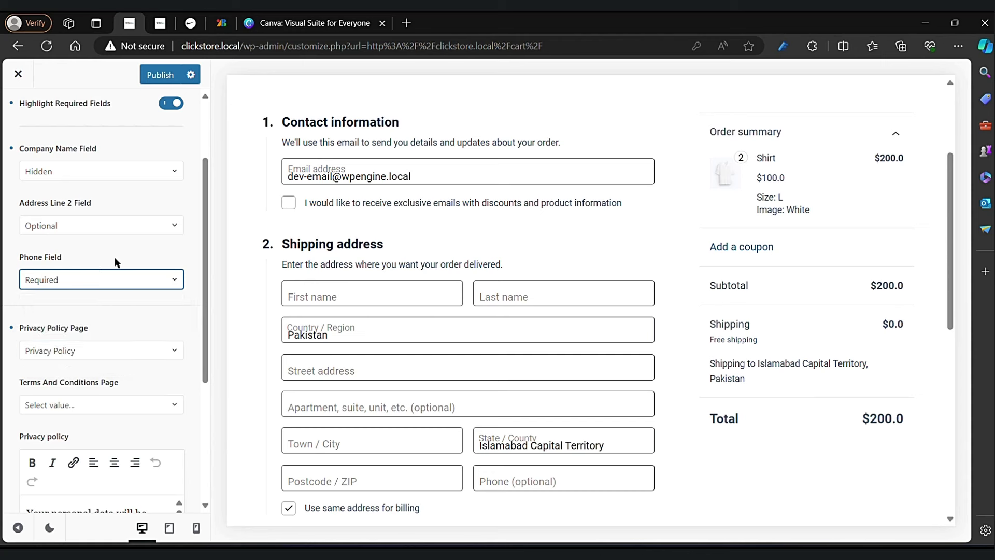
pyautogui.click(115, 225)
pyautogui.click(45, 298)
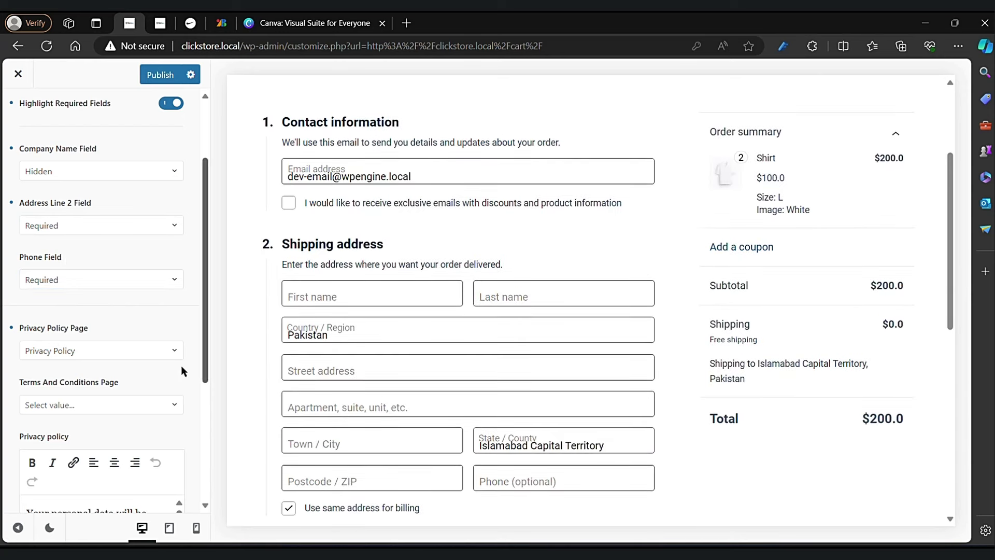
# Step: Set the checkout's Address Line 2 Field to Optional
pyautogui.scroll(-2, 110, 344)
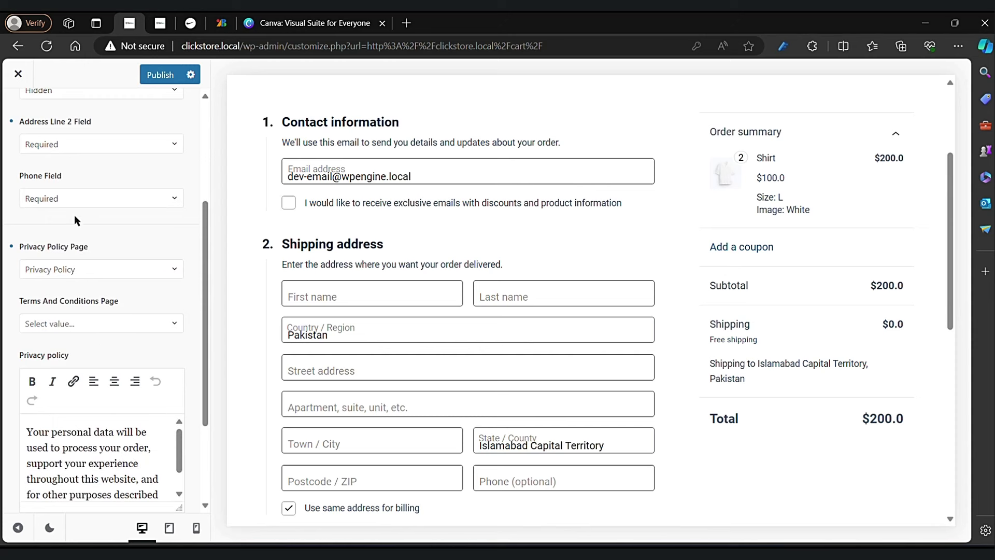
pyautogui.click(81, 145)
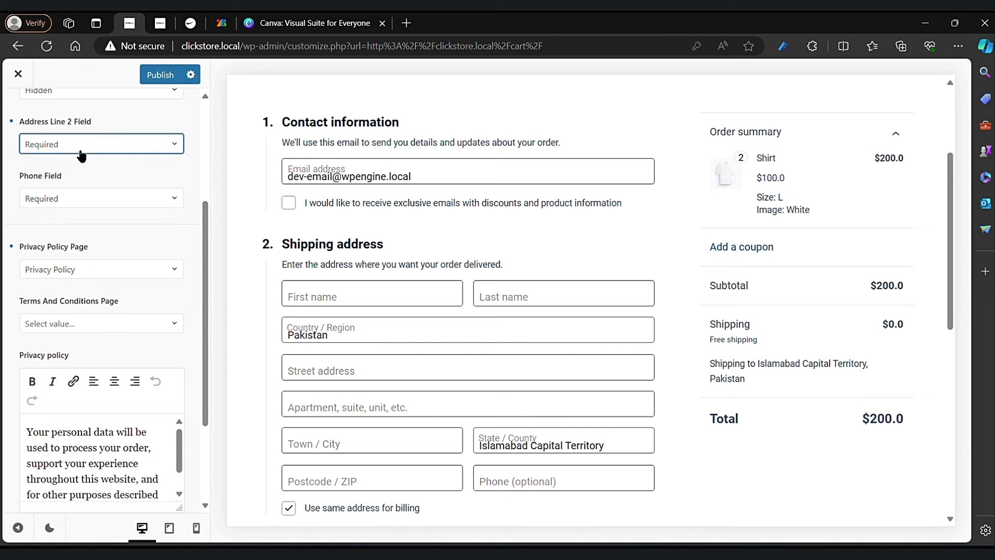
pyautogui.click(80, 151)
pyautogui.scroll(1, 78, 185)
pyautogui.click(121, 180)
pyautogui.click(61, 239)
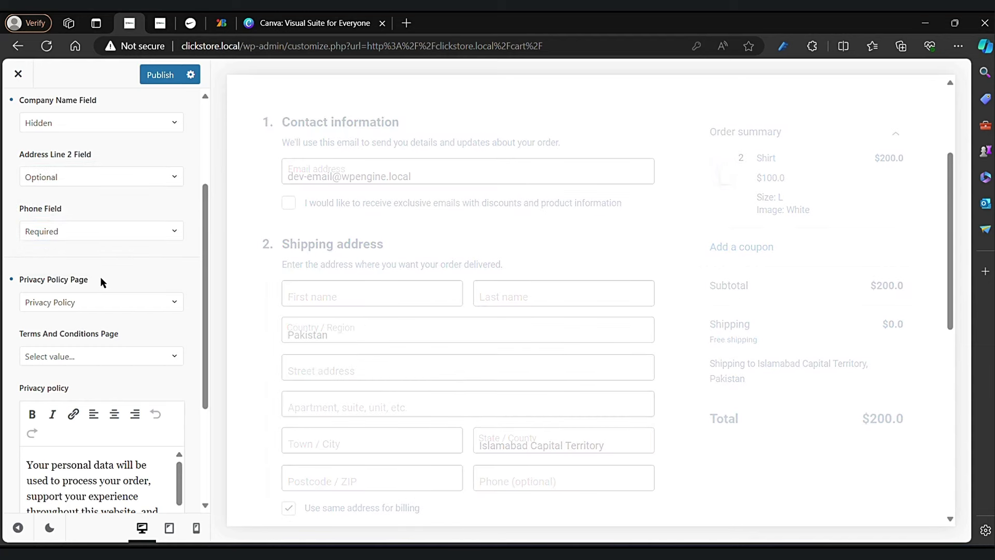
# Step: Try Refund and Returns Policy as the checkout's Privacy Policy Page
pyautogui.scroll(4, 101, 280)
pyautogui.scroll(-5, 101, 280)
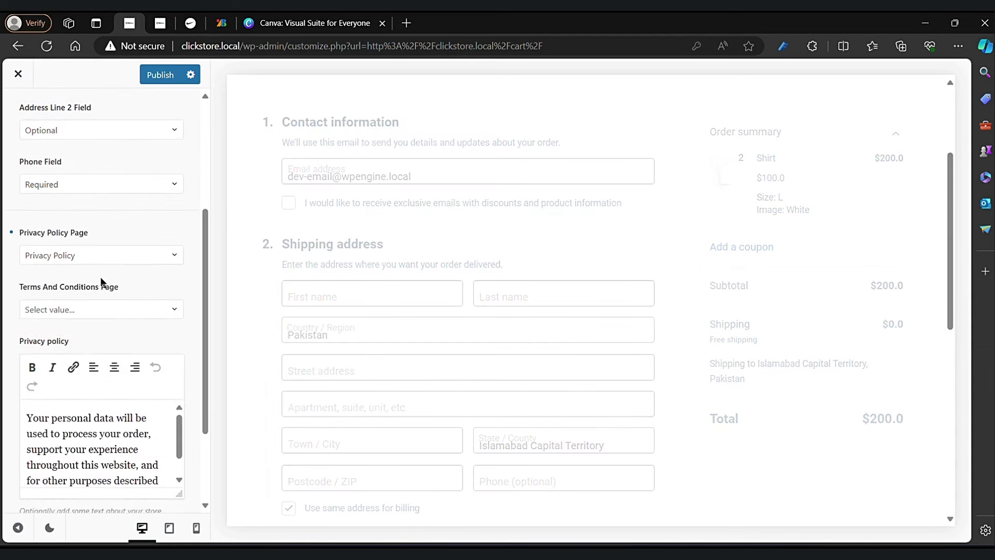
pyautogui.click(95, 258)
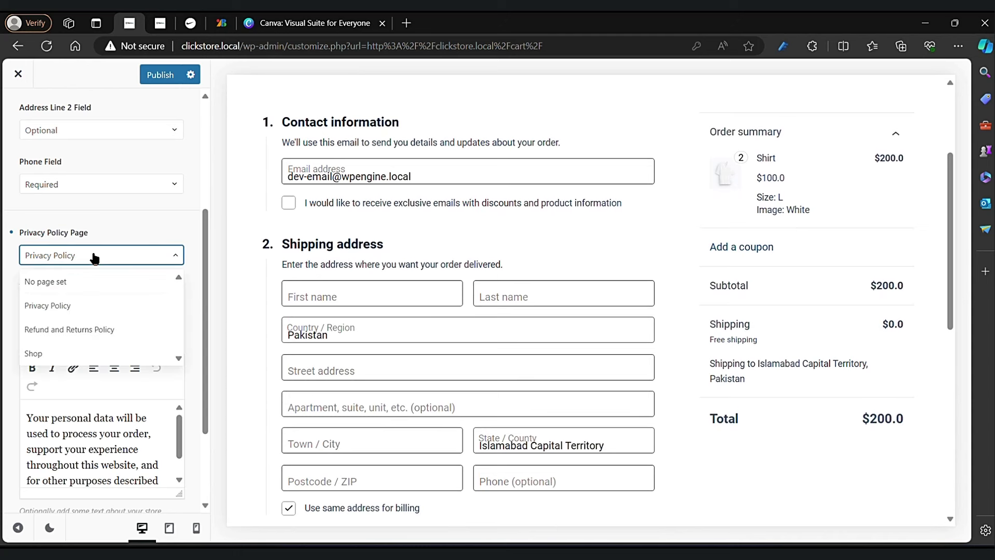
pyautogui.click(73, 331)
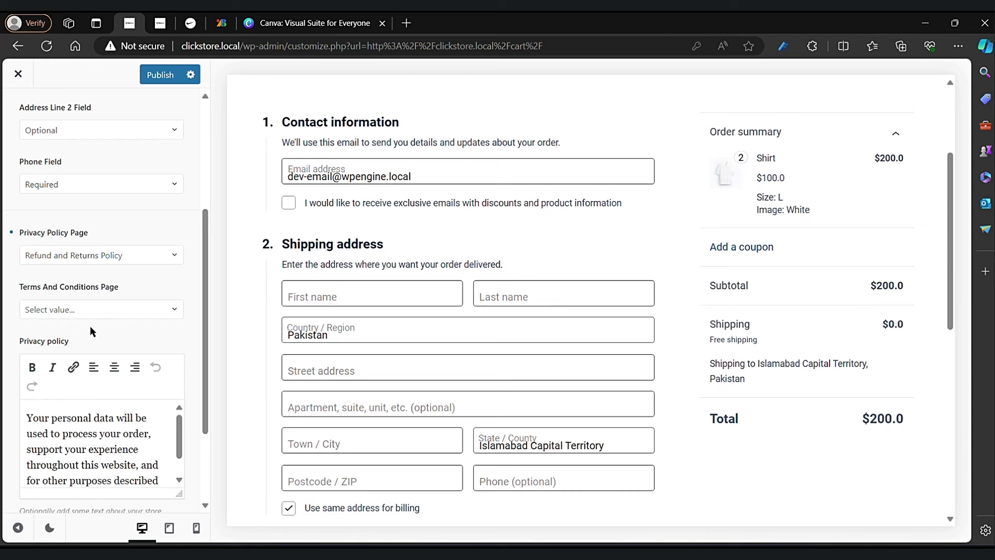
# Step: Set the Terms And Conditions Page to Refund and Returns Policy and the Privacy Policy Page to Privacy Policy
pyautogui.scroll(-1, 89, 325)
pyautogui.click(96, 263)
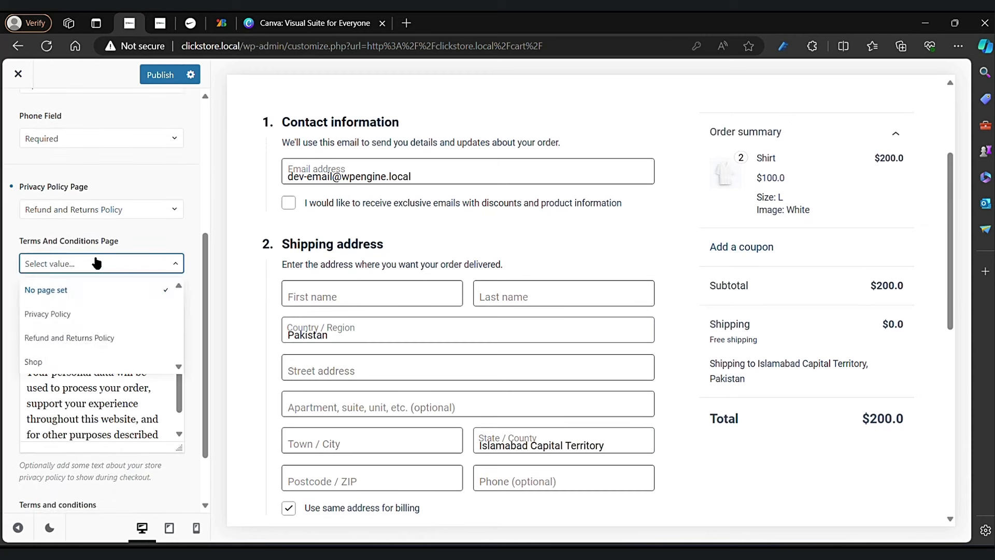
pyautogui.click(55, 338)
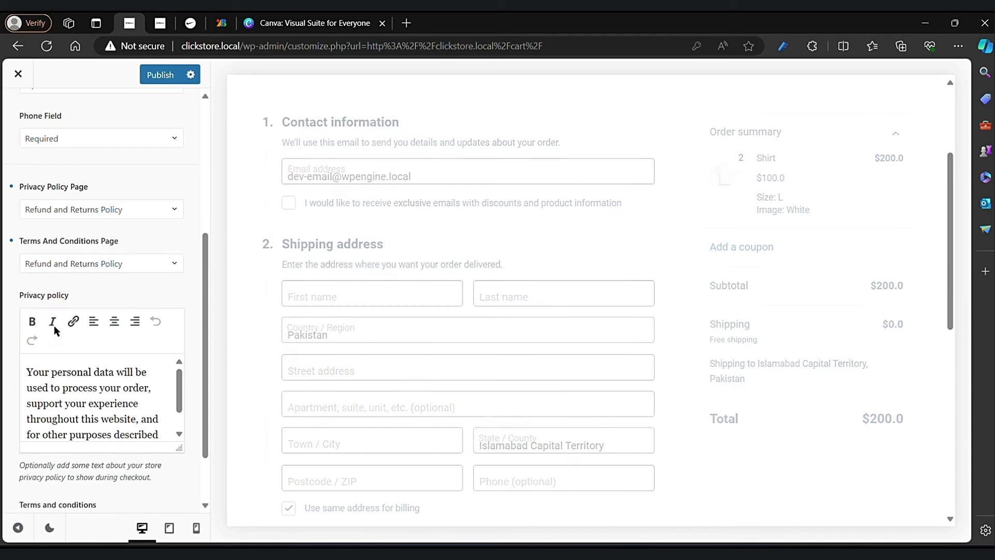
pyautogui.click(93, 203)
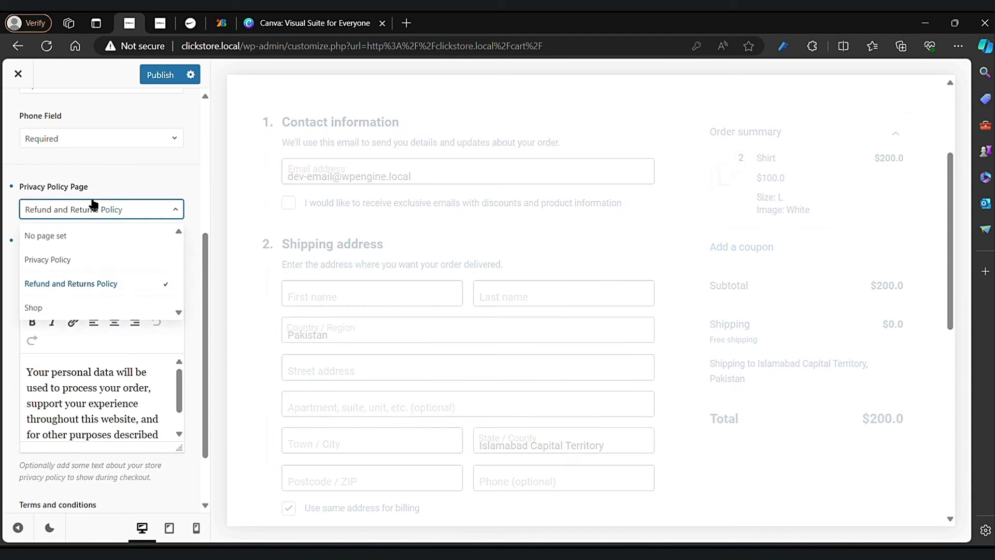
pyautogui.click(73, 259)
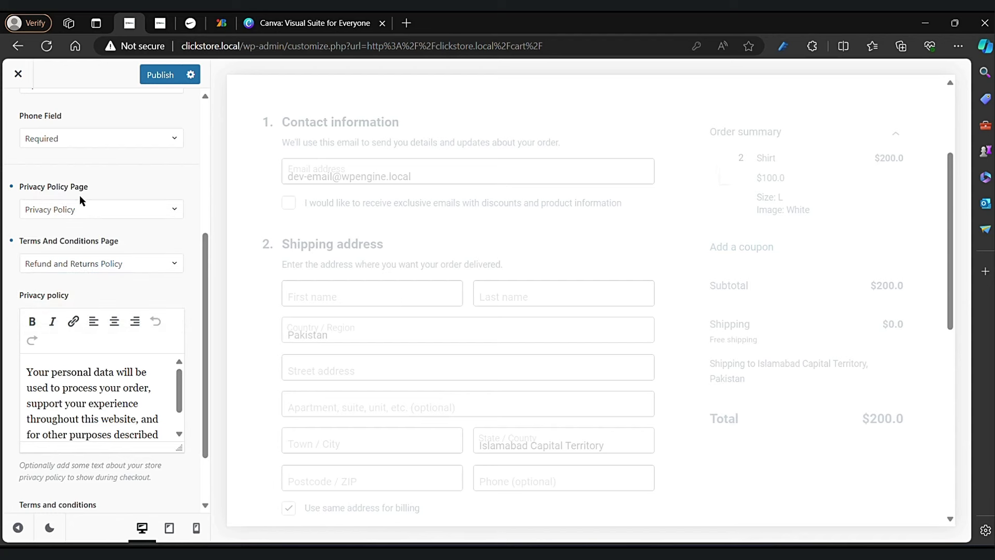
# Step: Check the terms and conditions text and the checkout preview down to its footer, and publish the customizer changes
pyautogui.scroll(-1, 65, 266)
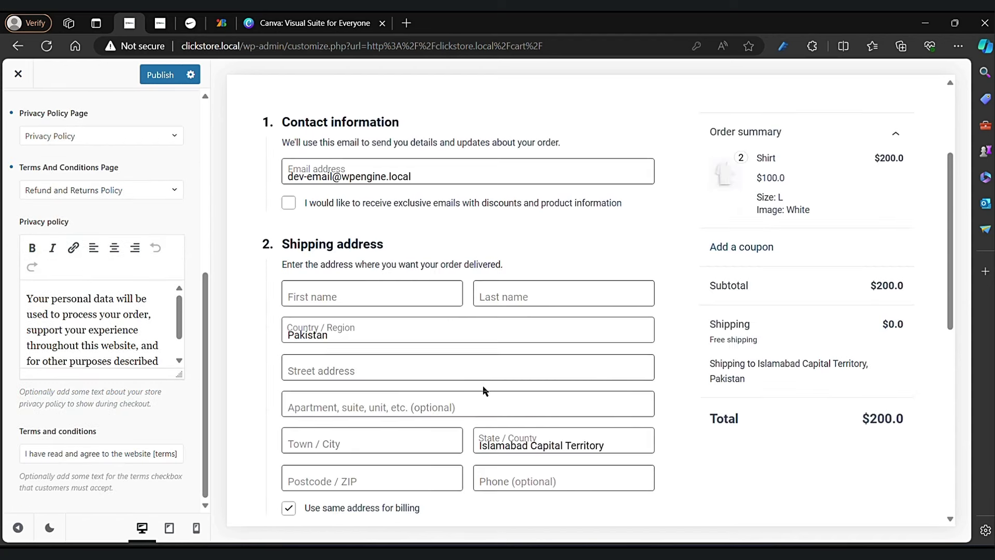
pyautogui.click(67, 451)
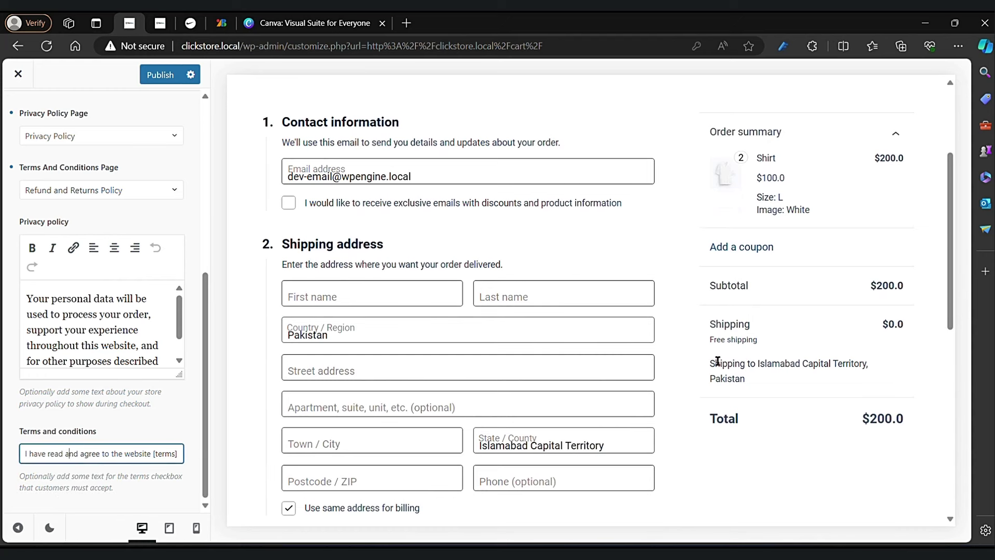
pyautogui.scroll(-3, 717, 363)
pyautogui.scroll(-5, 718, 361)
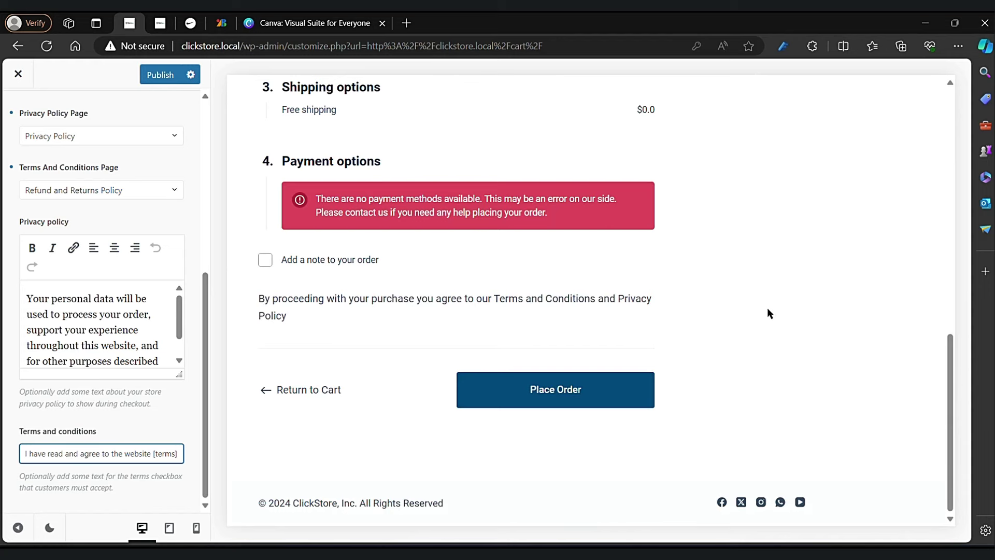
pyautogui.scroll(10, 767, 307)
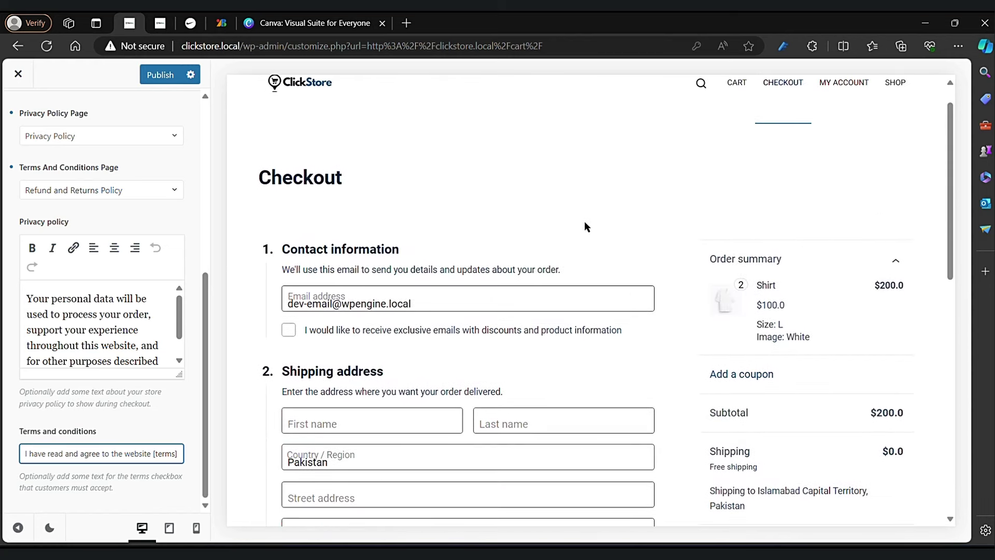
pyautogui.click(160, 74)
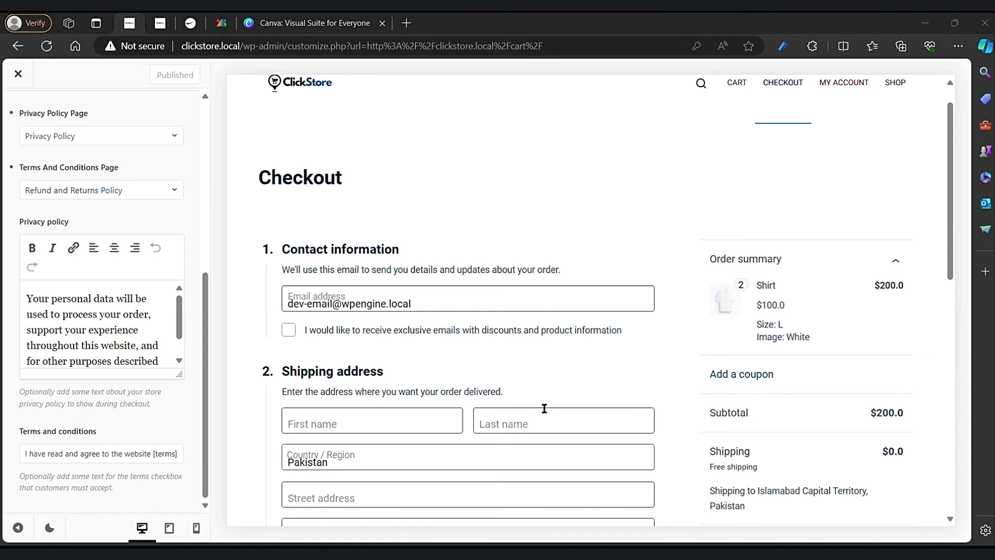
# Step: Switch to the InPrivate storefront window, reload the checkout page, and examine its contact, shipping, payment and order sections
pyautogui.moveTo(547, 552)
pyautogui.click(648, 527)
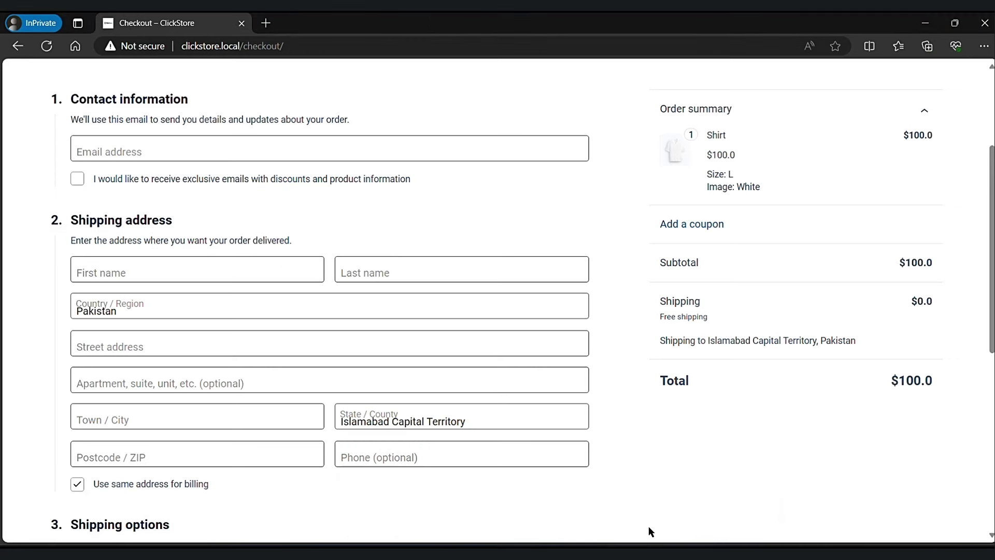
pyautogui.click(277, 50)
pyautogui.press('Return')
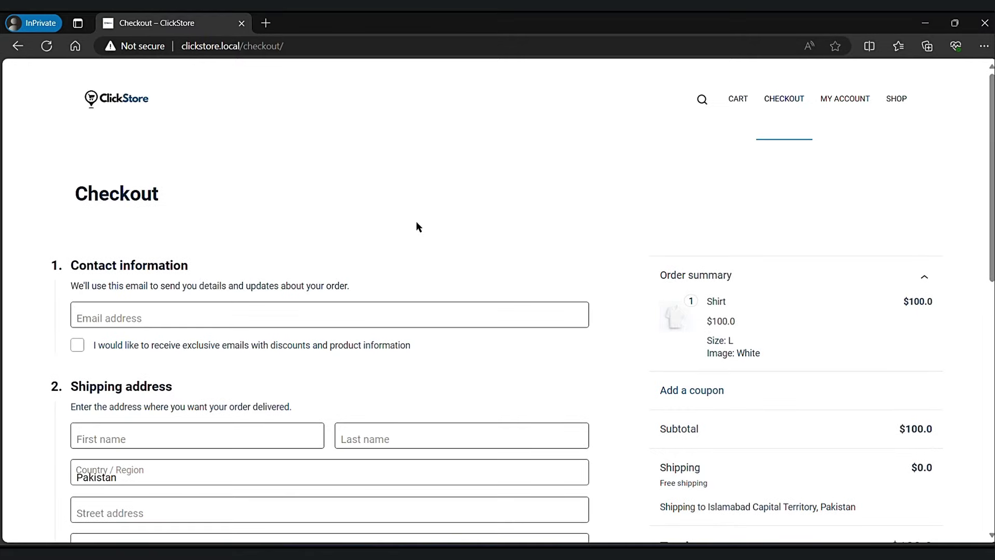
pyautogui.scroll(-2, 710, 272)
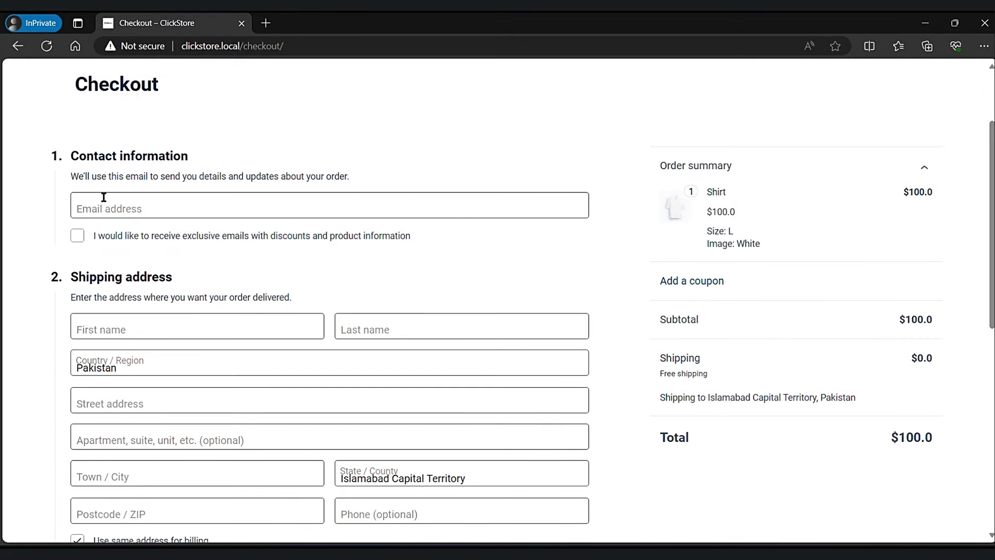
pyautogui.scroll(-5, 372, 274)
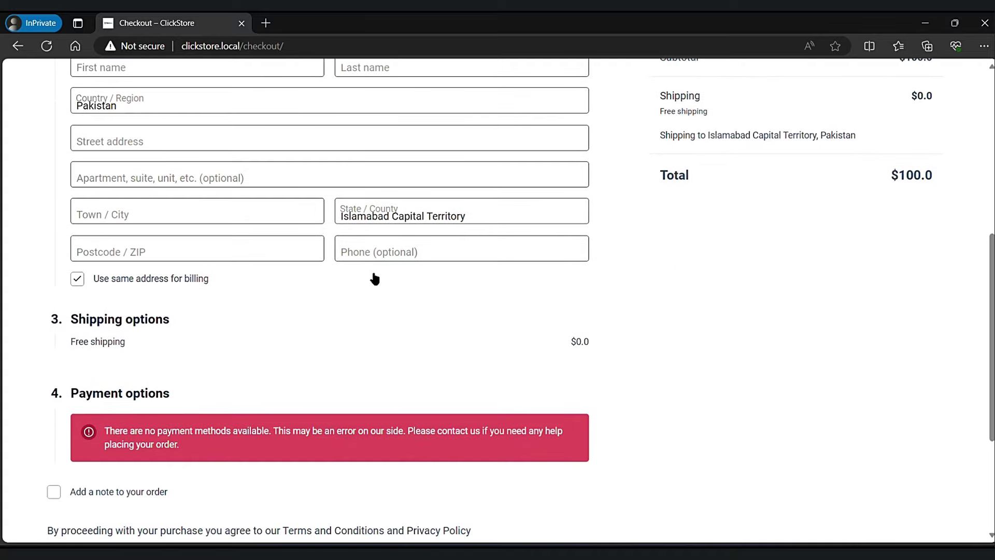
pyautogui.scroll(-1, 232, 286)
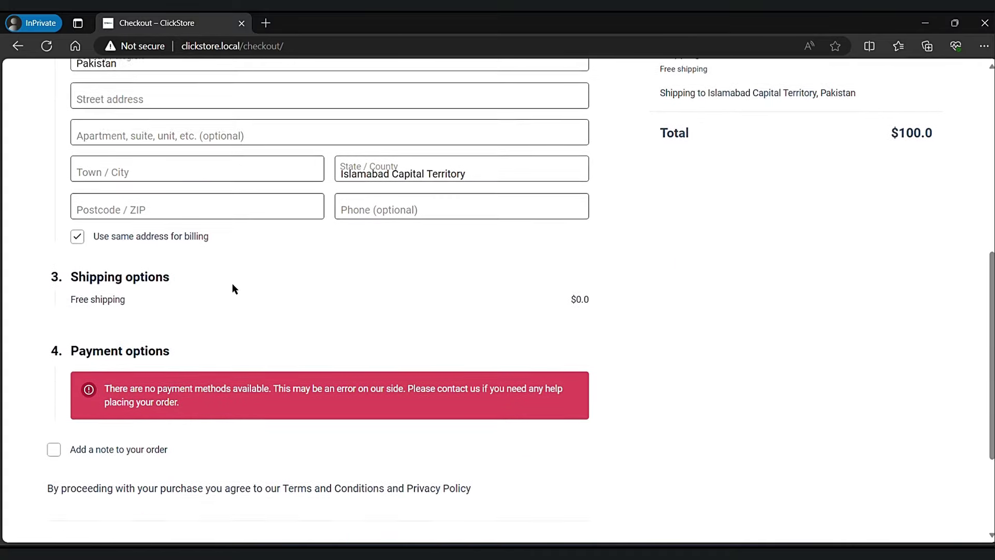
pyautogui.scroll(-3, 311, 291)
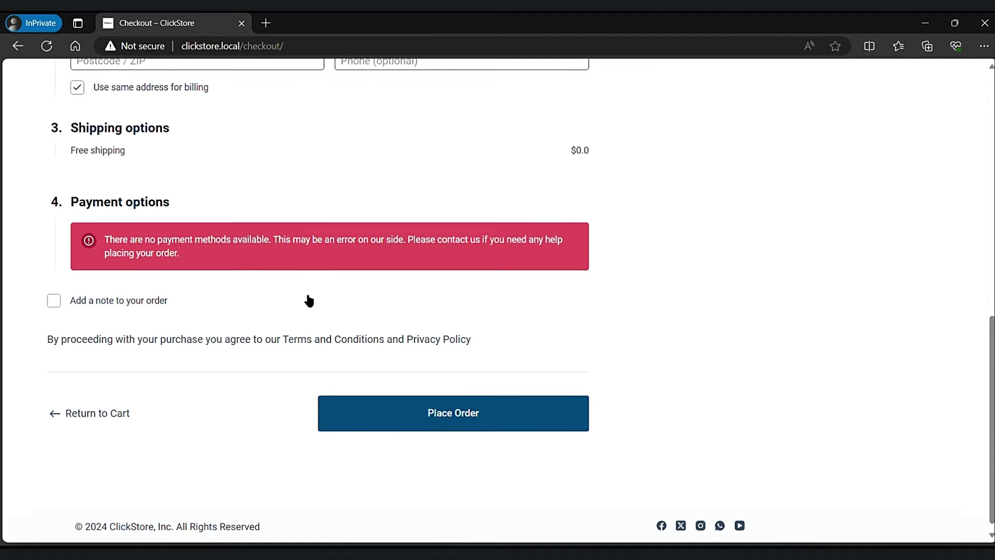
pyautogui.scroll(6, 487, 363)
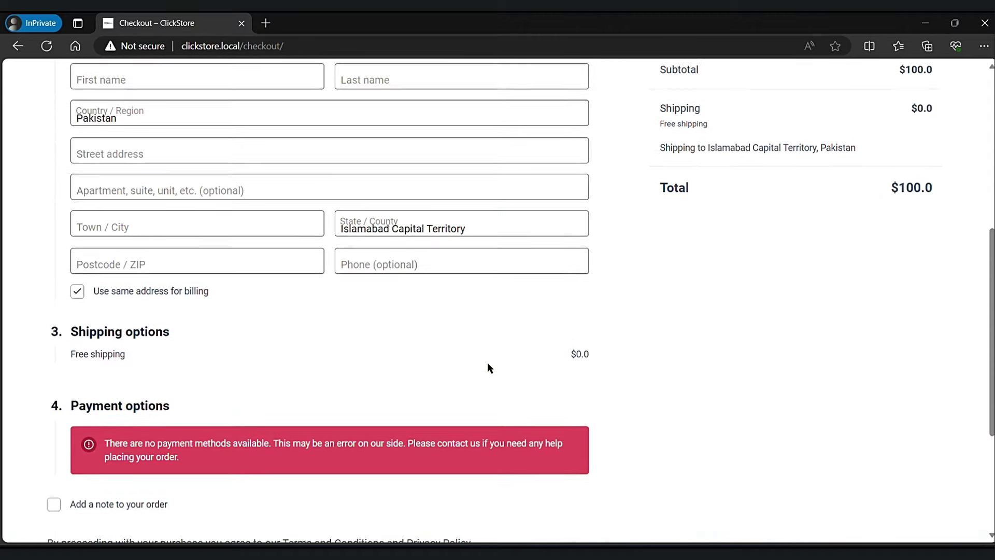
pyautogui.scroll(3, 487, 365)
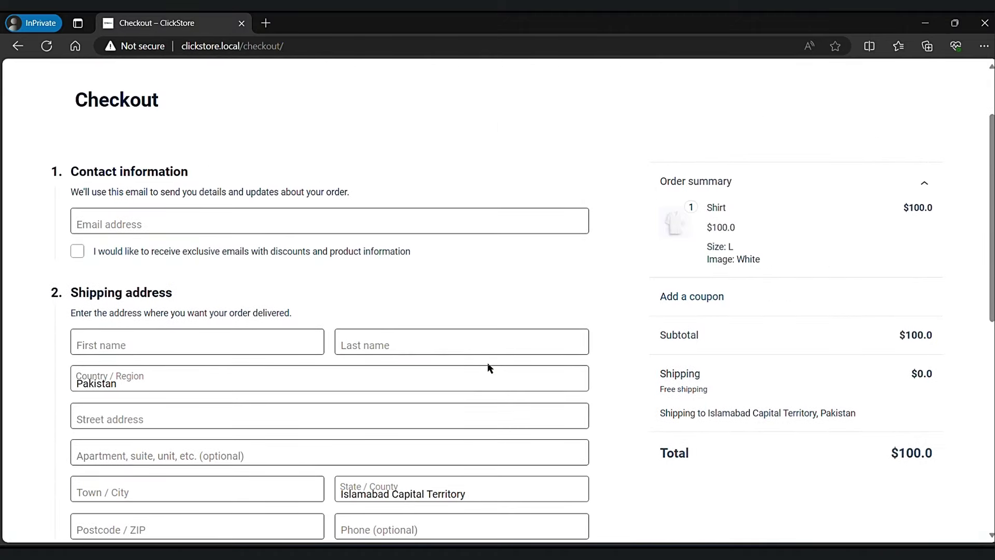
pyautogui.scroll(1, 487, 365)
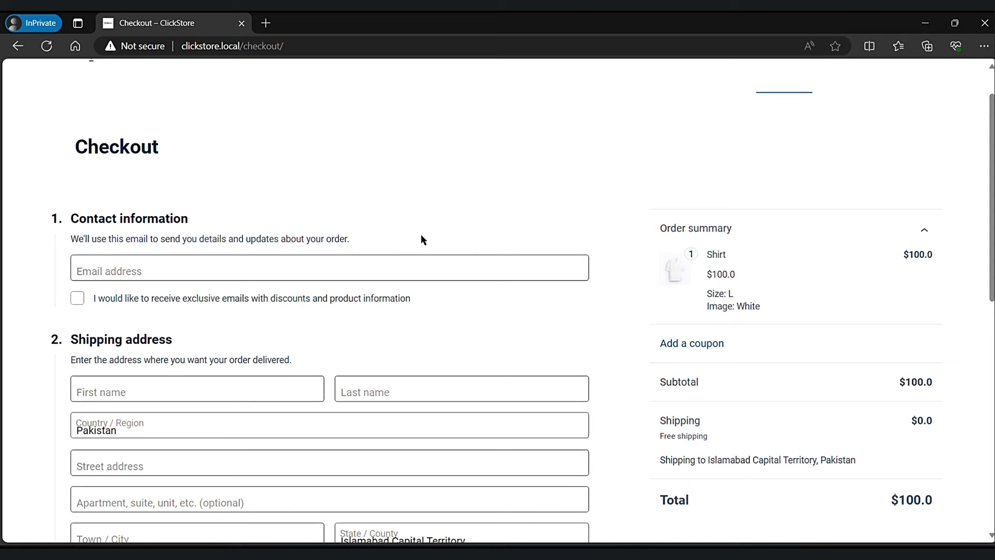
pyautogui.scroll(1, 420, 239)
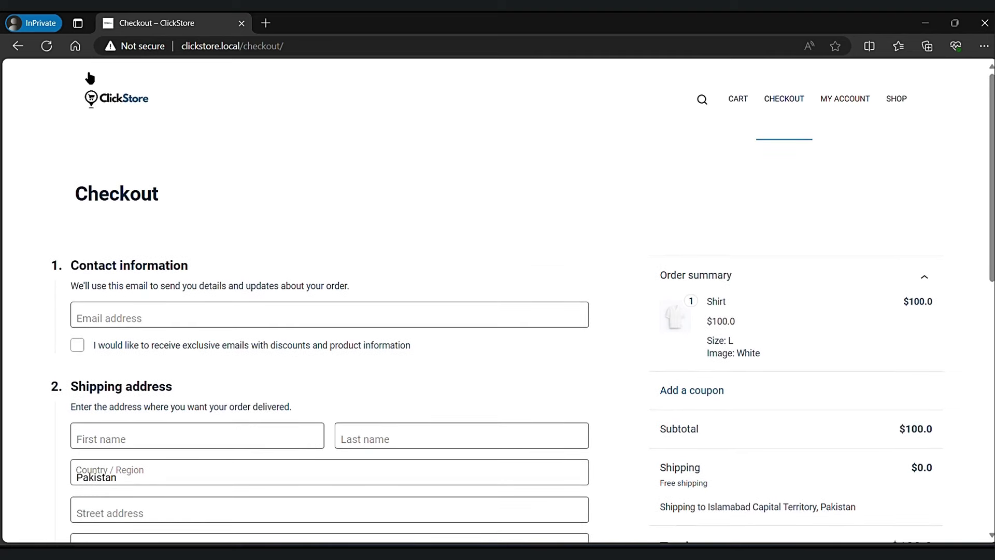
# Step: Open the ClickStore home page from the checkout page and look through the product cards
pyautogui.click(130, 102)
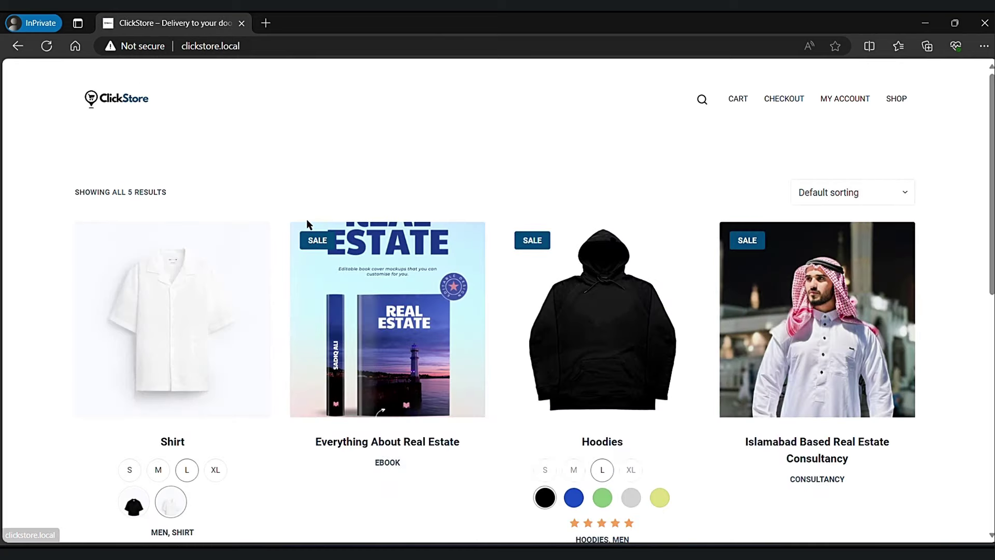
pyautogui.scroll(-5, 308, 224)
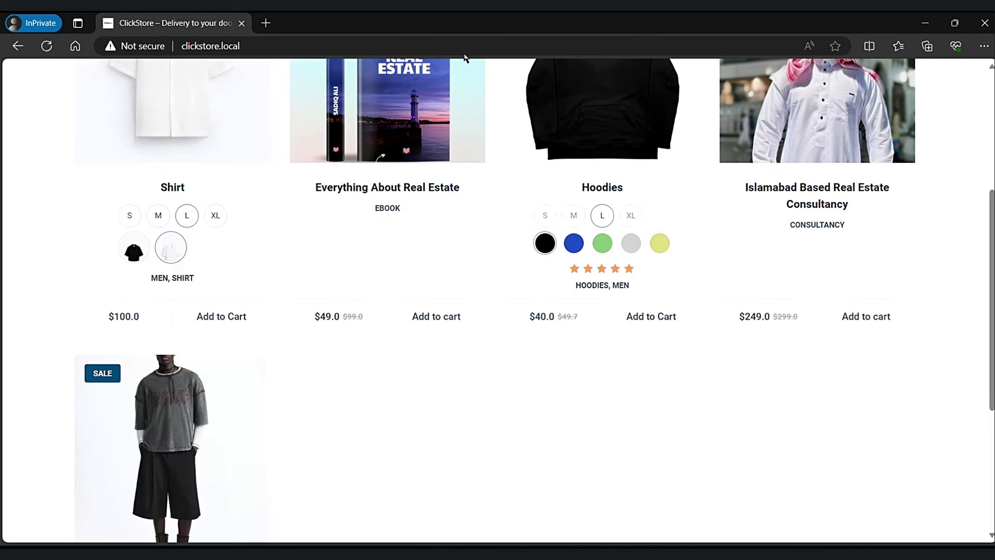